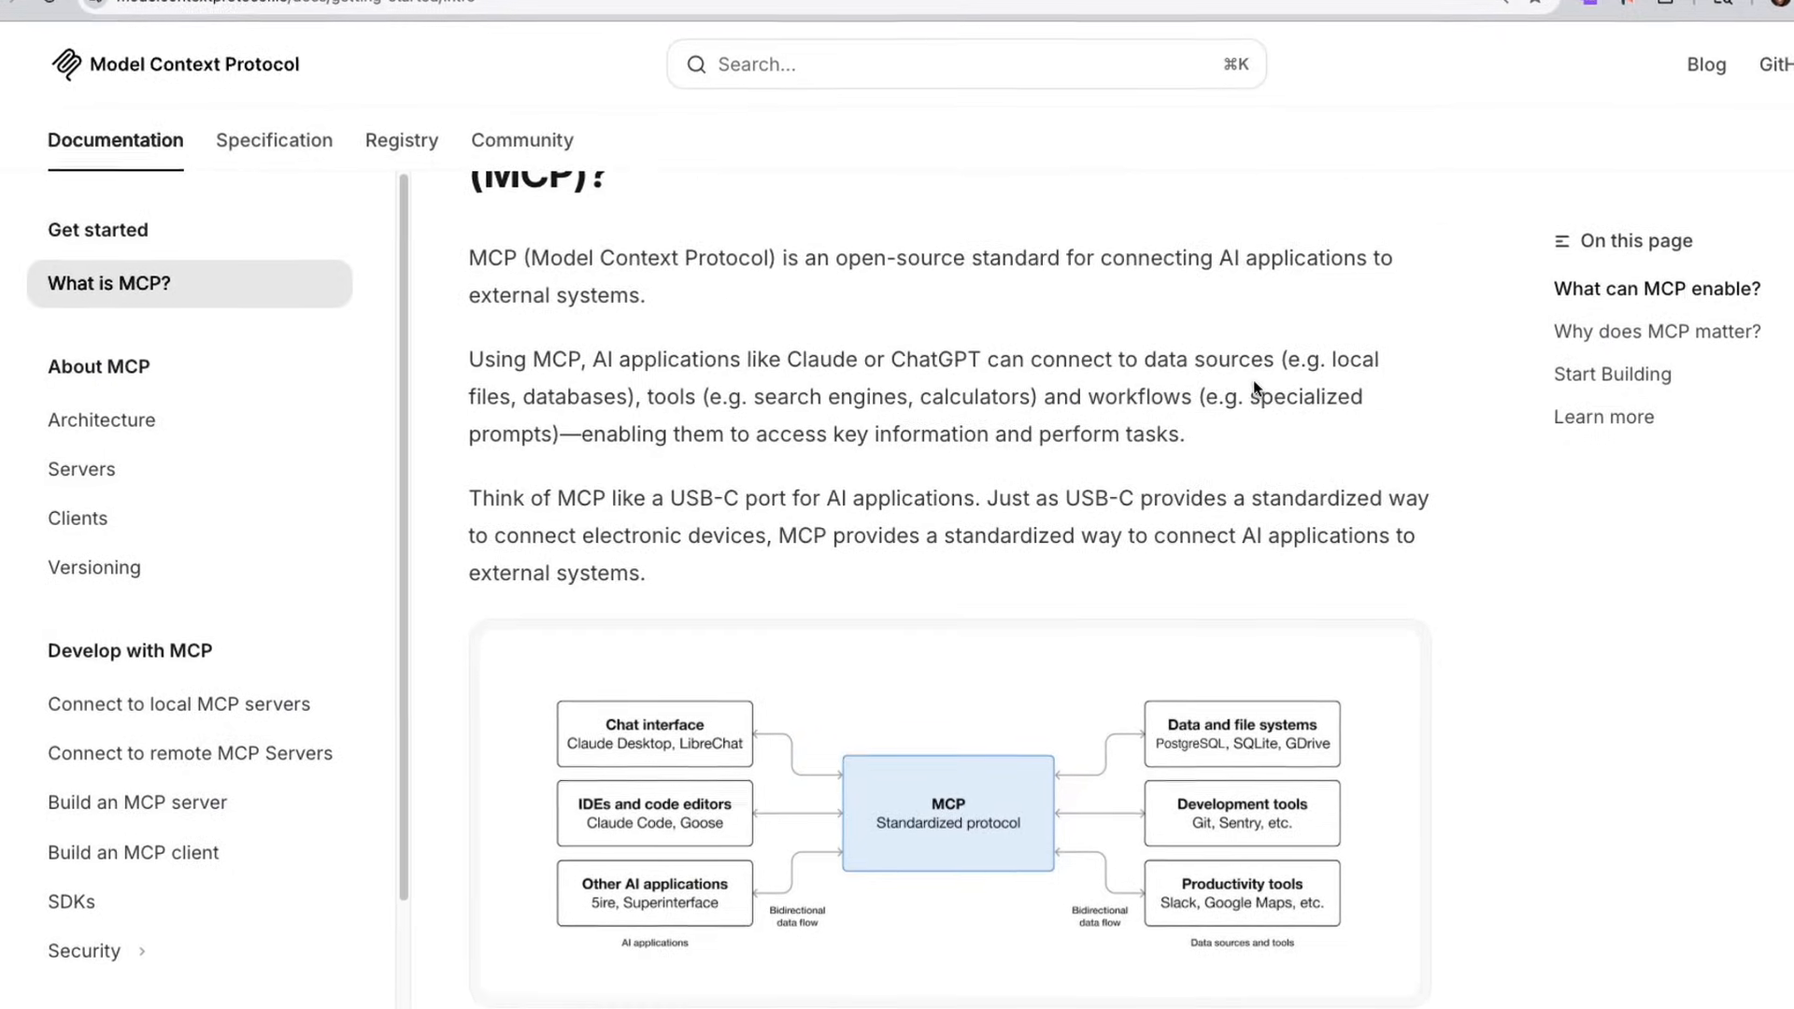
{"action": "scroll", "coordinate": [1253, 379], "scroll_direction": "down", "scroll_amount": 1}
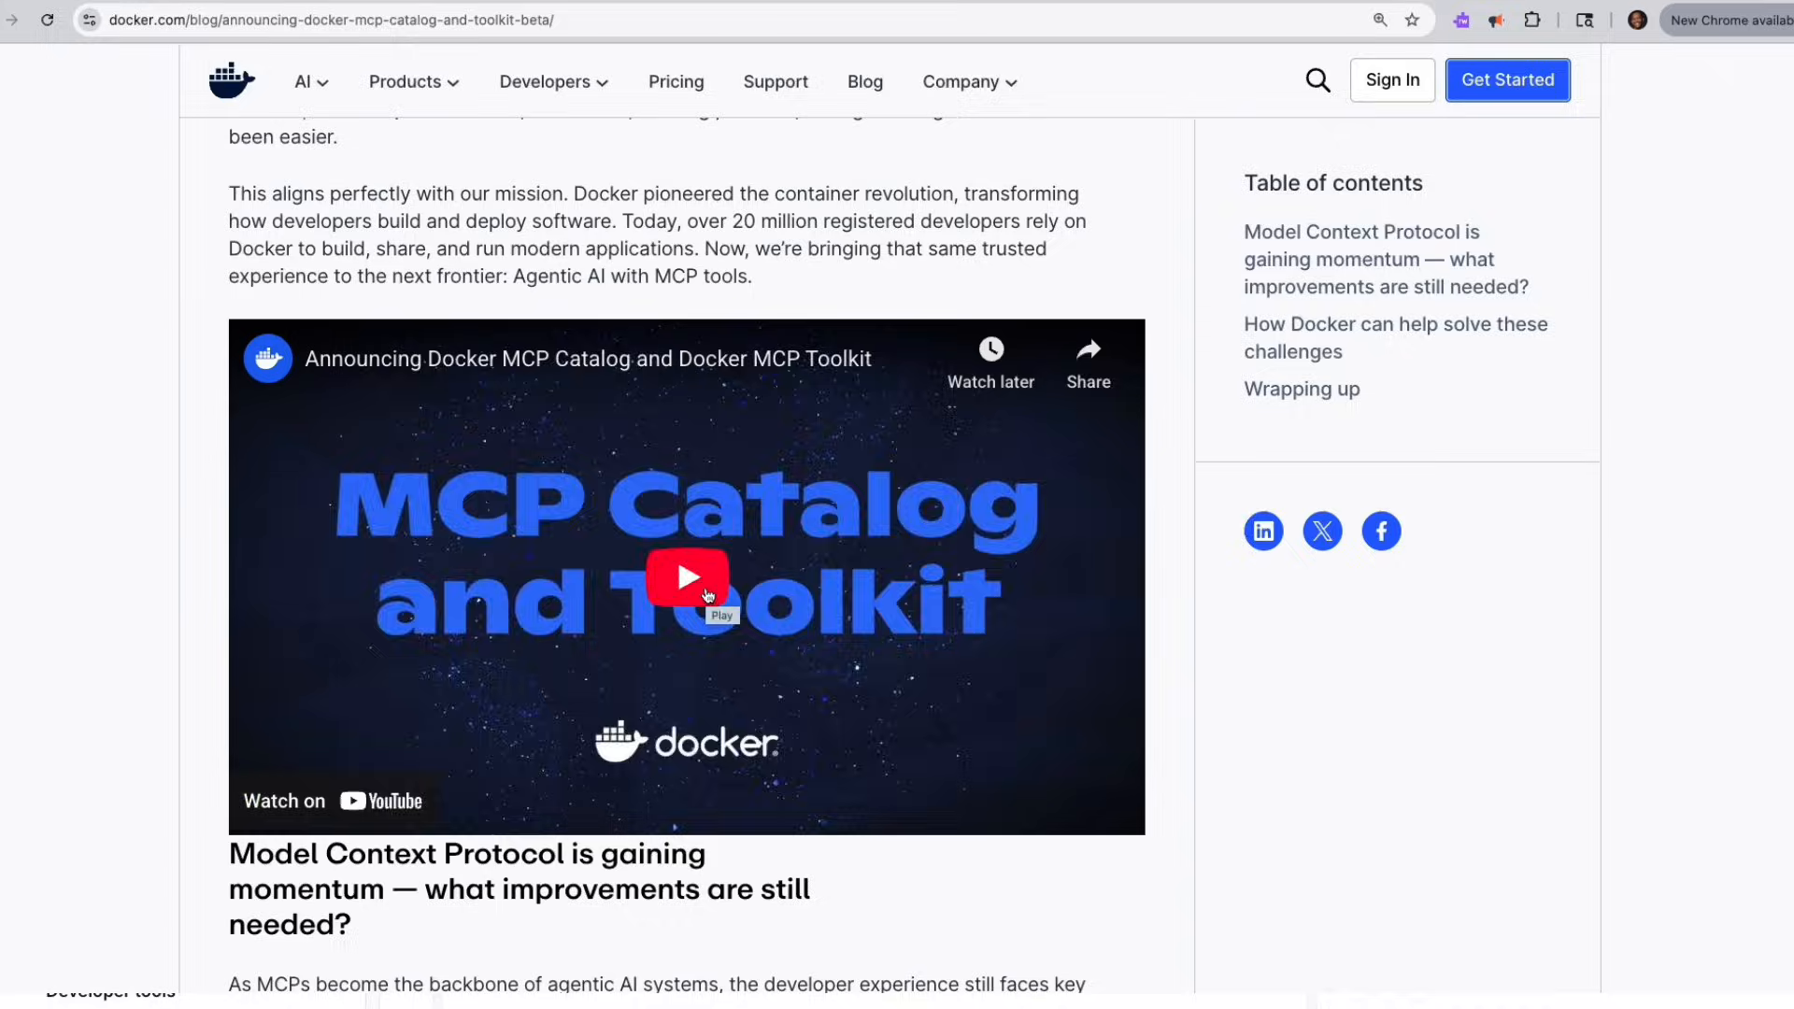
Read the introduction to the Model Context Protocol and play the announcement video in Docker's MCP Catalog and Toolkit blog post.
{"action": "left_click", "coordinate": [753, 669]}
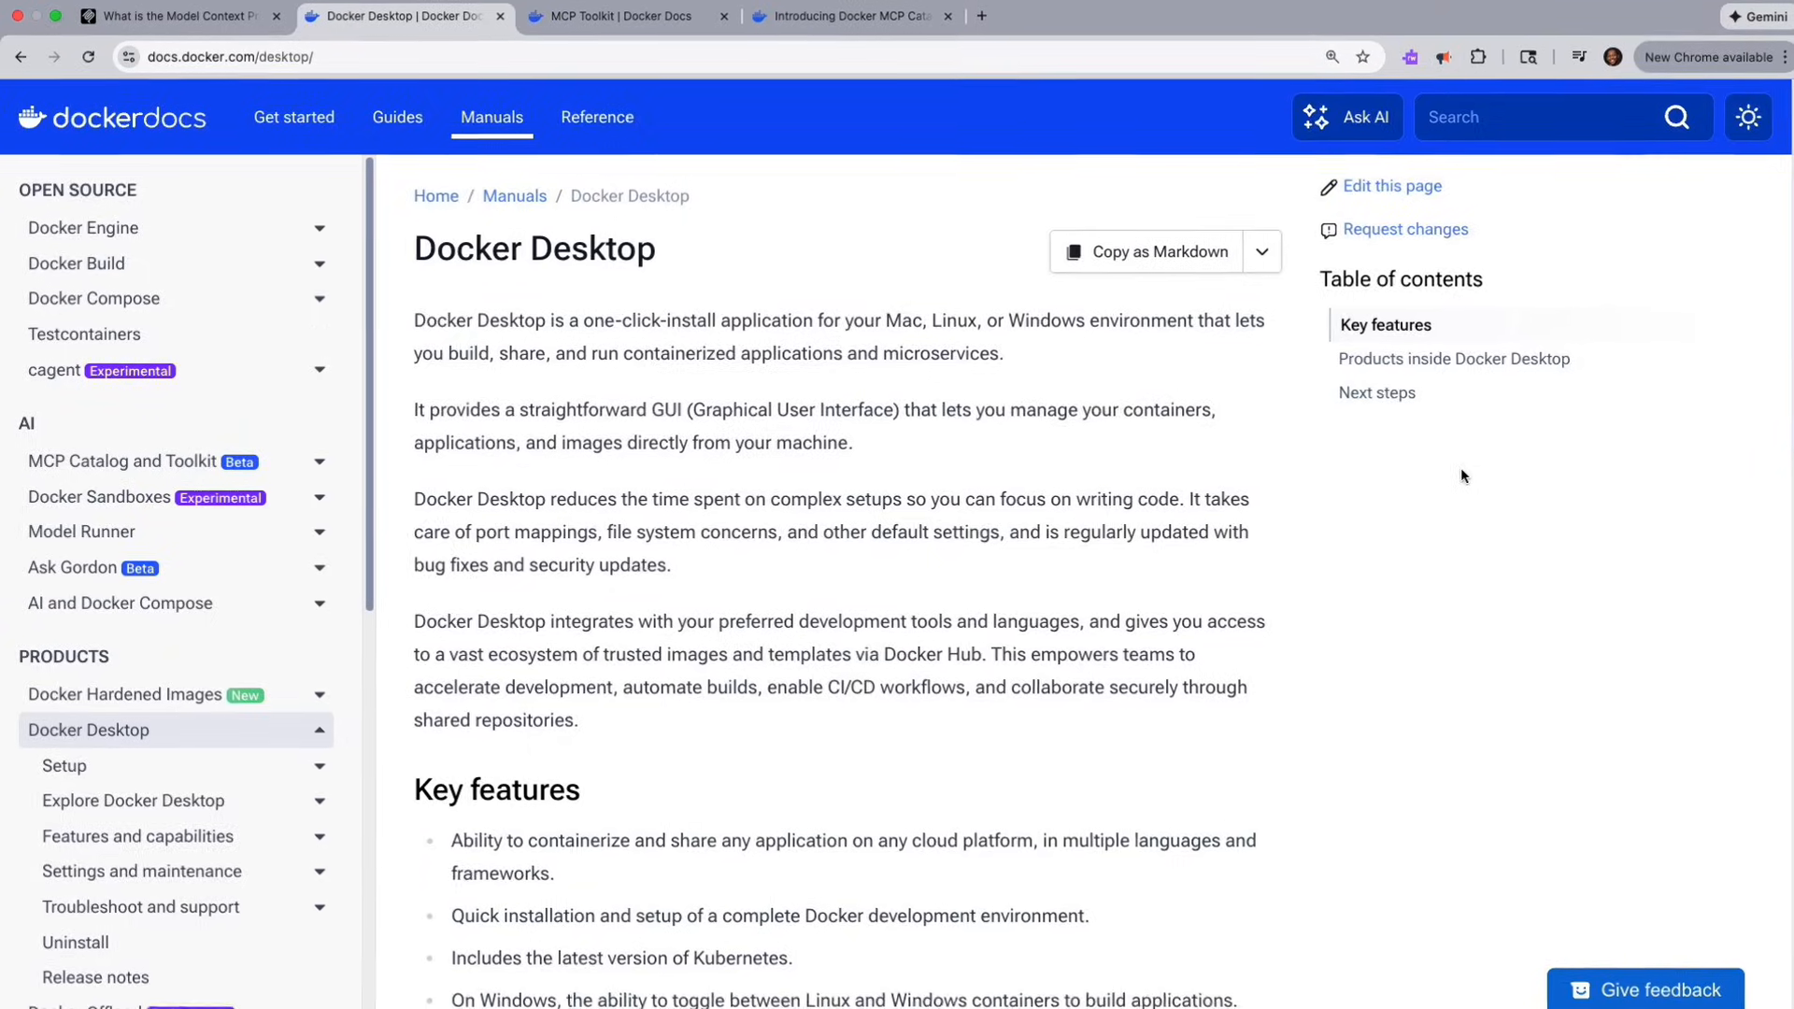
Read the Docker Desktop overview in the Docker docs and the CLI instructions for OAuth authorization on the MCP Toolkit page.
{"action": "scroll", "coordinate": [1464, 475], "scroll_direction": "down", "scroll_amount": 2}
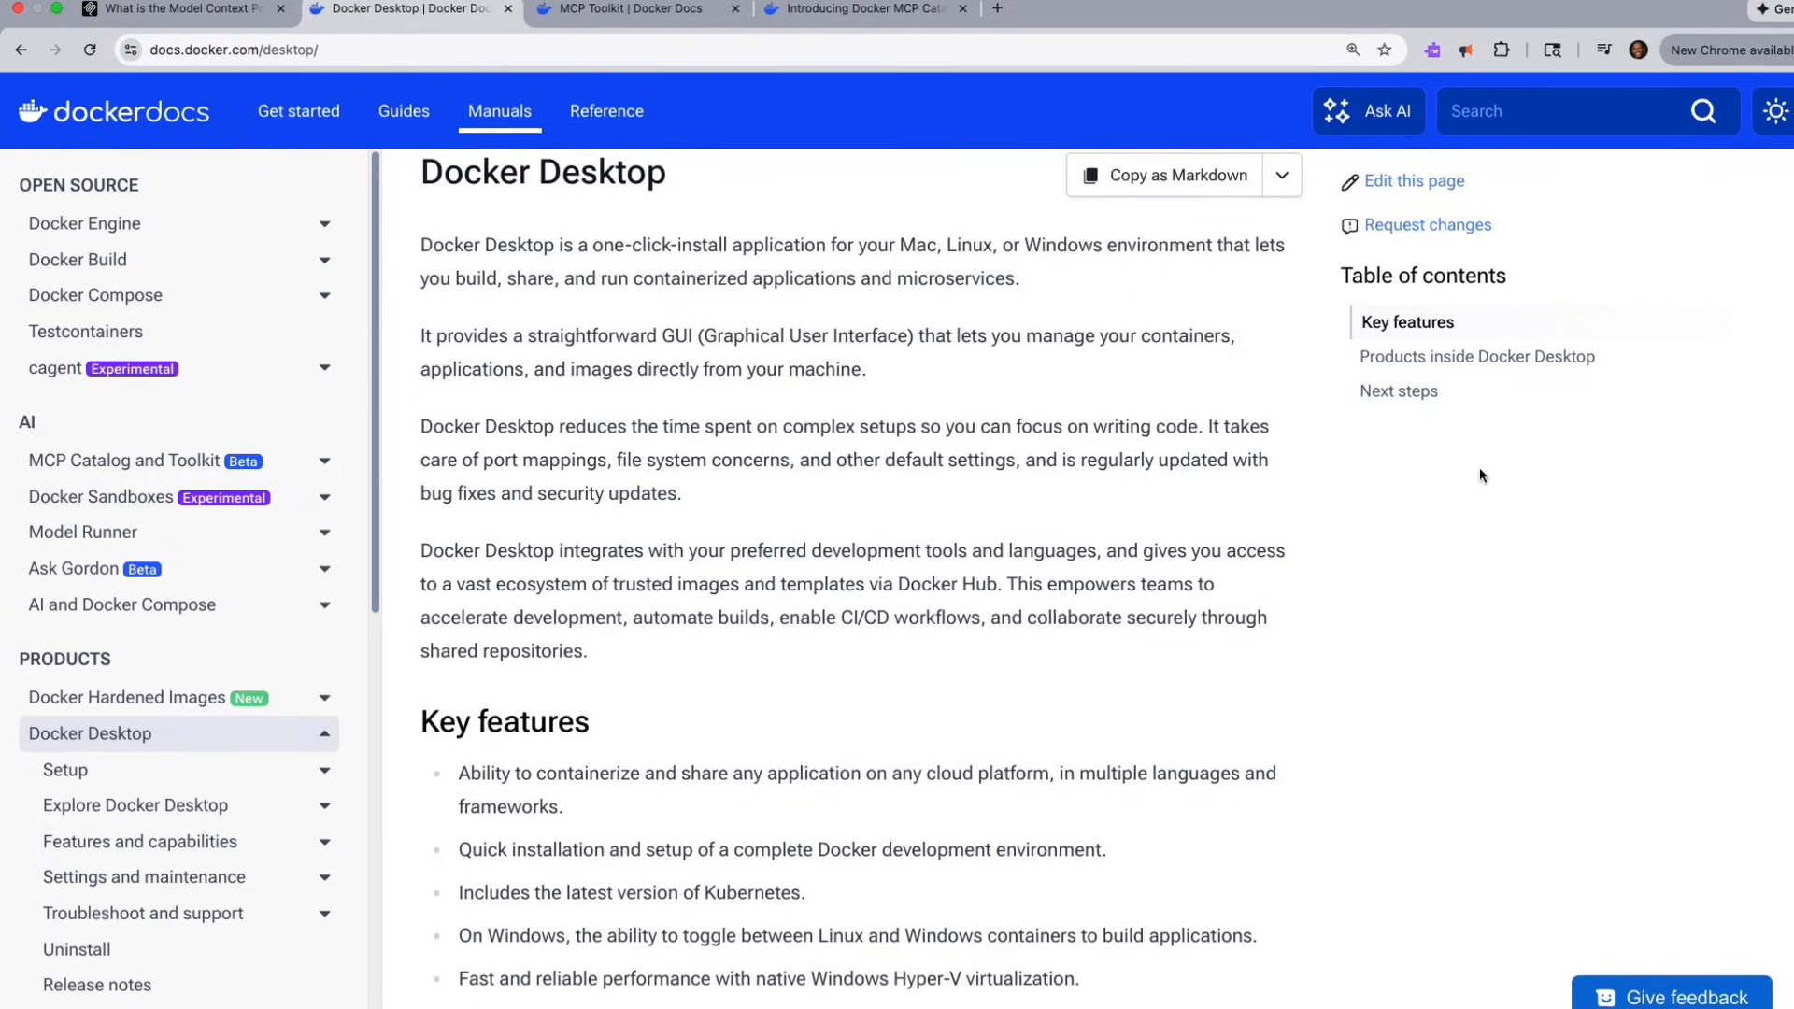
{"action": "scroll", "coordinate": [1490, 471], "scroll_direction": "down", "scroll_amount": 1}
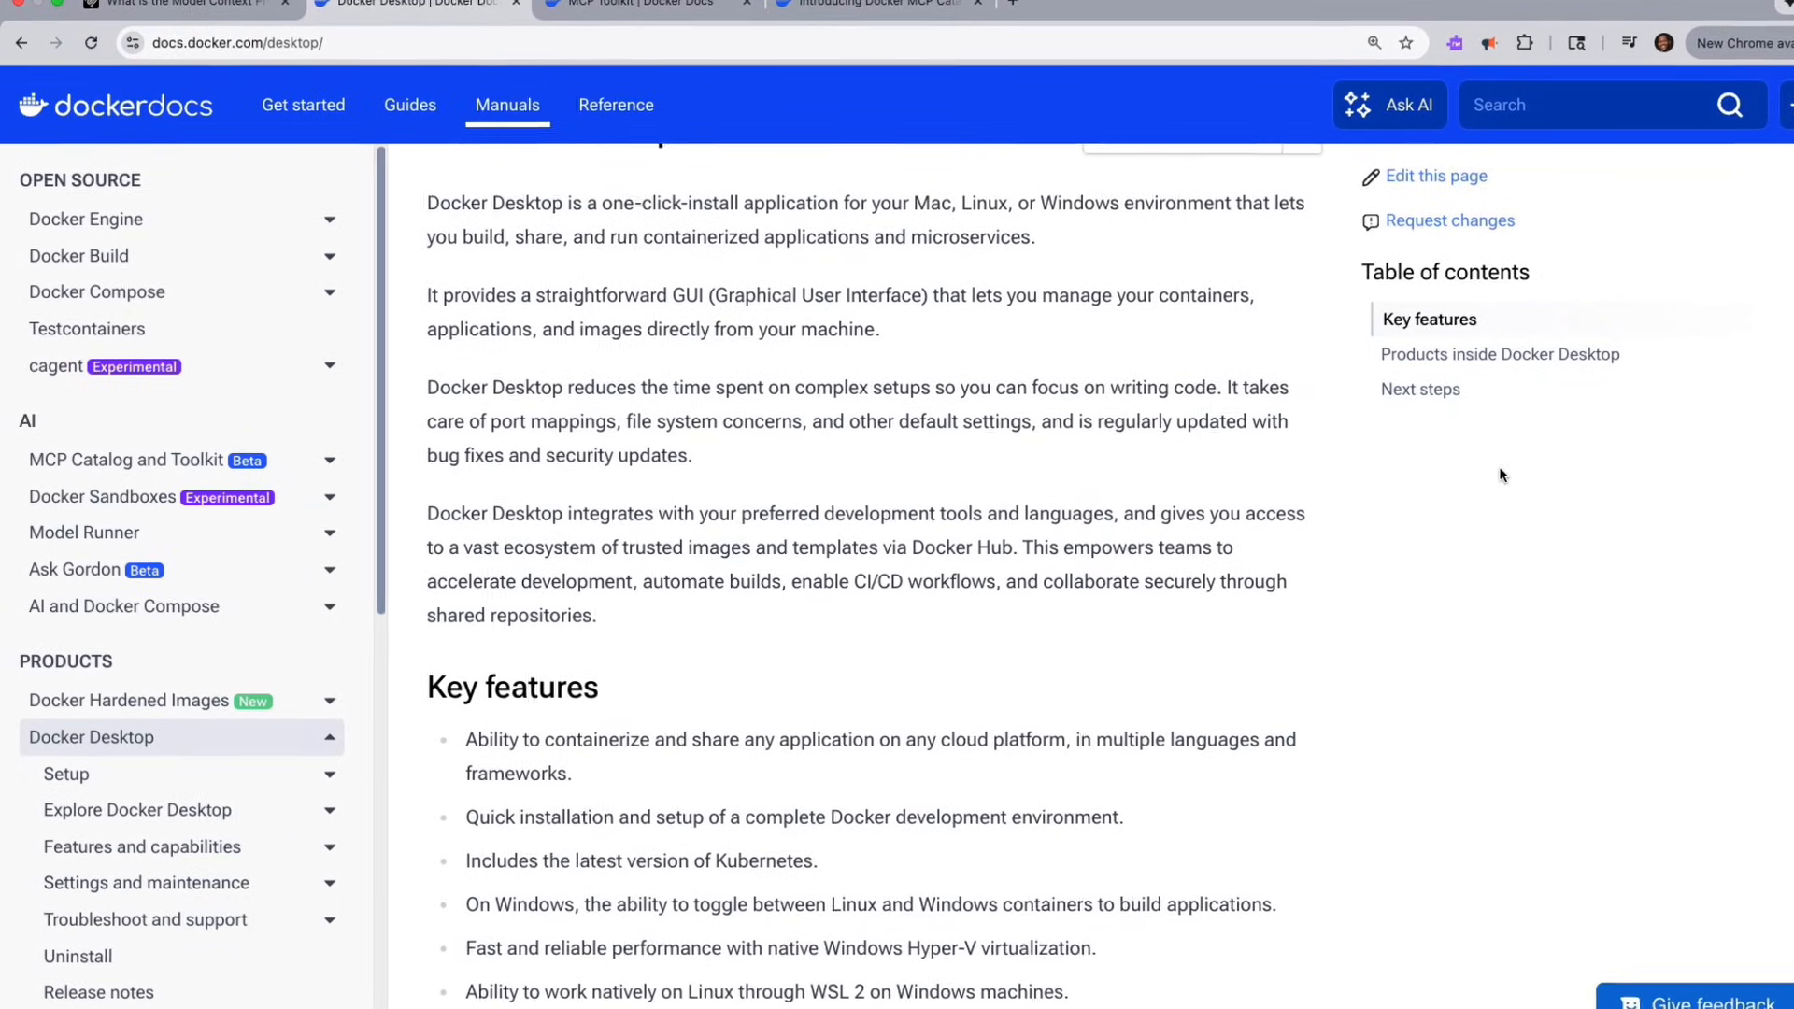
{"action": "scroll", "coordinate": [1500, 472], "scroll_direction": "down", "scroll_amount": 2}
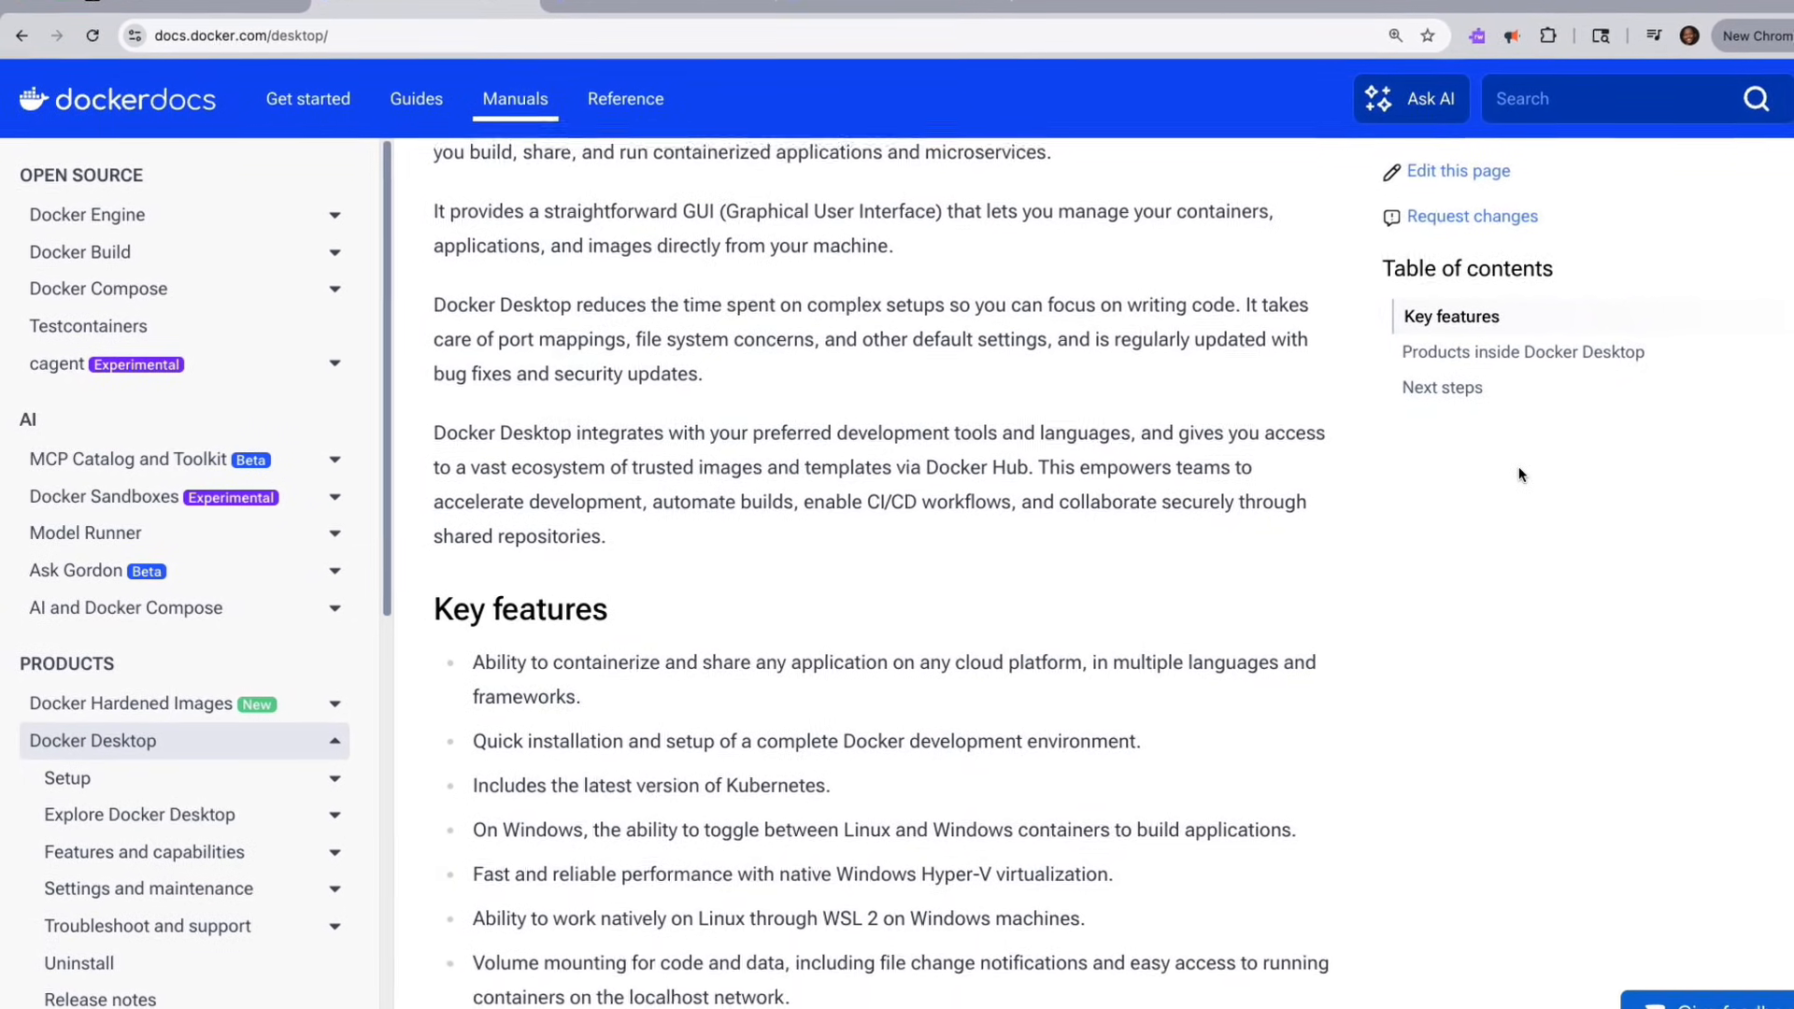
{"action": "scroll", "coordinate": [1523, 474], "scroll_direction": "down", "scroll_amount": 2}
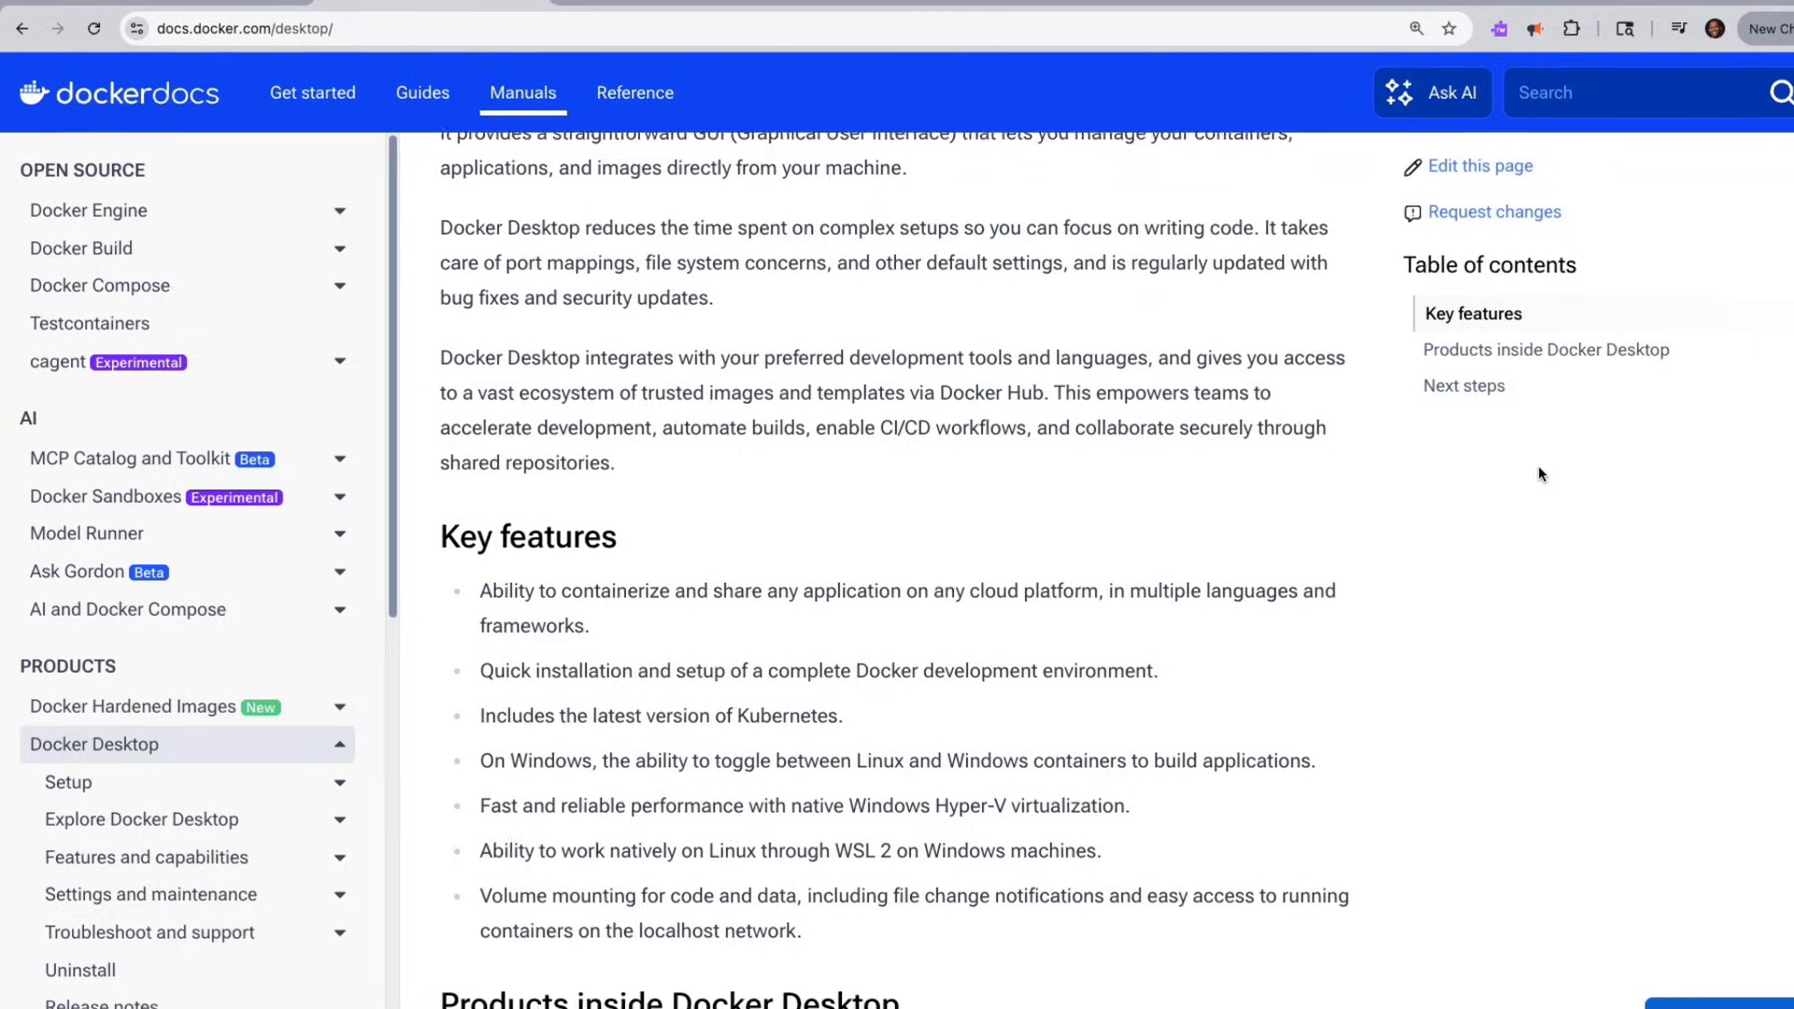
{"action": "scroll", "coordinate": [1545, 474], "scroll_direction": "down", "scroll_amount": 1}
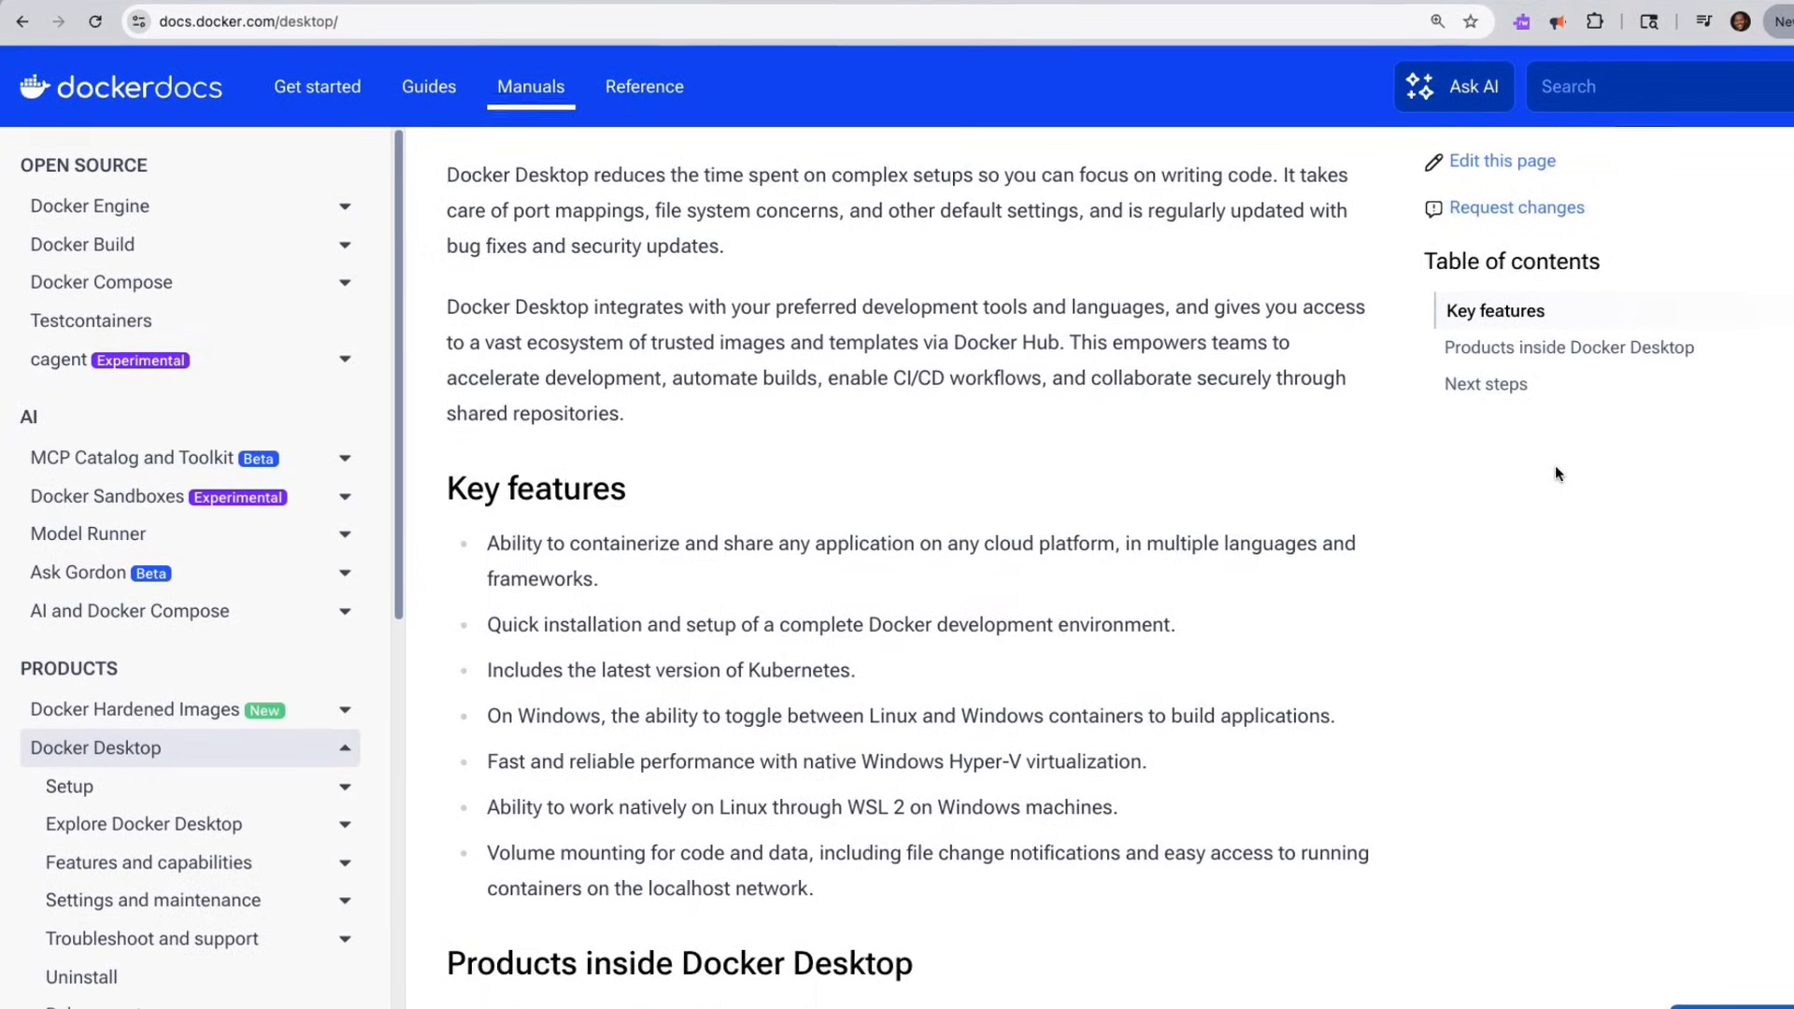
{"action": "scroll", "coordinate": [1557, 473], "scroll_direction": "down", "scroll_amount": 4}
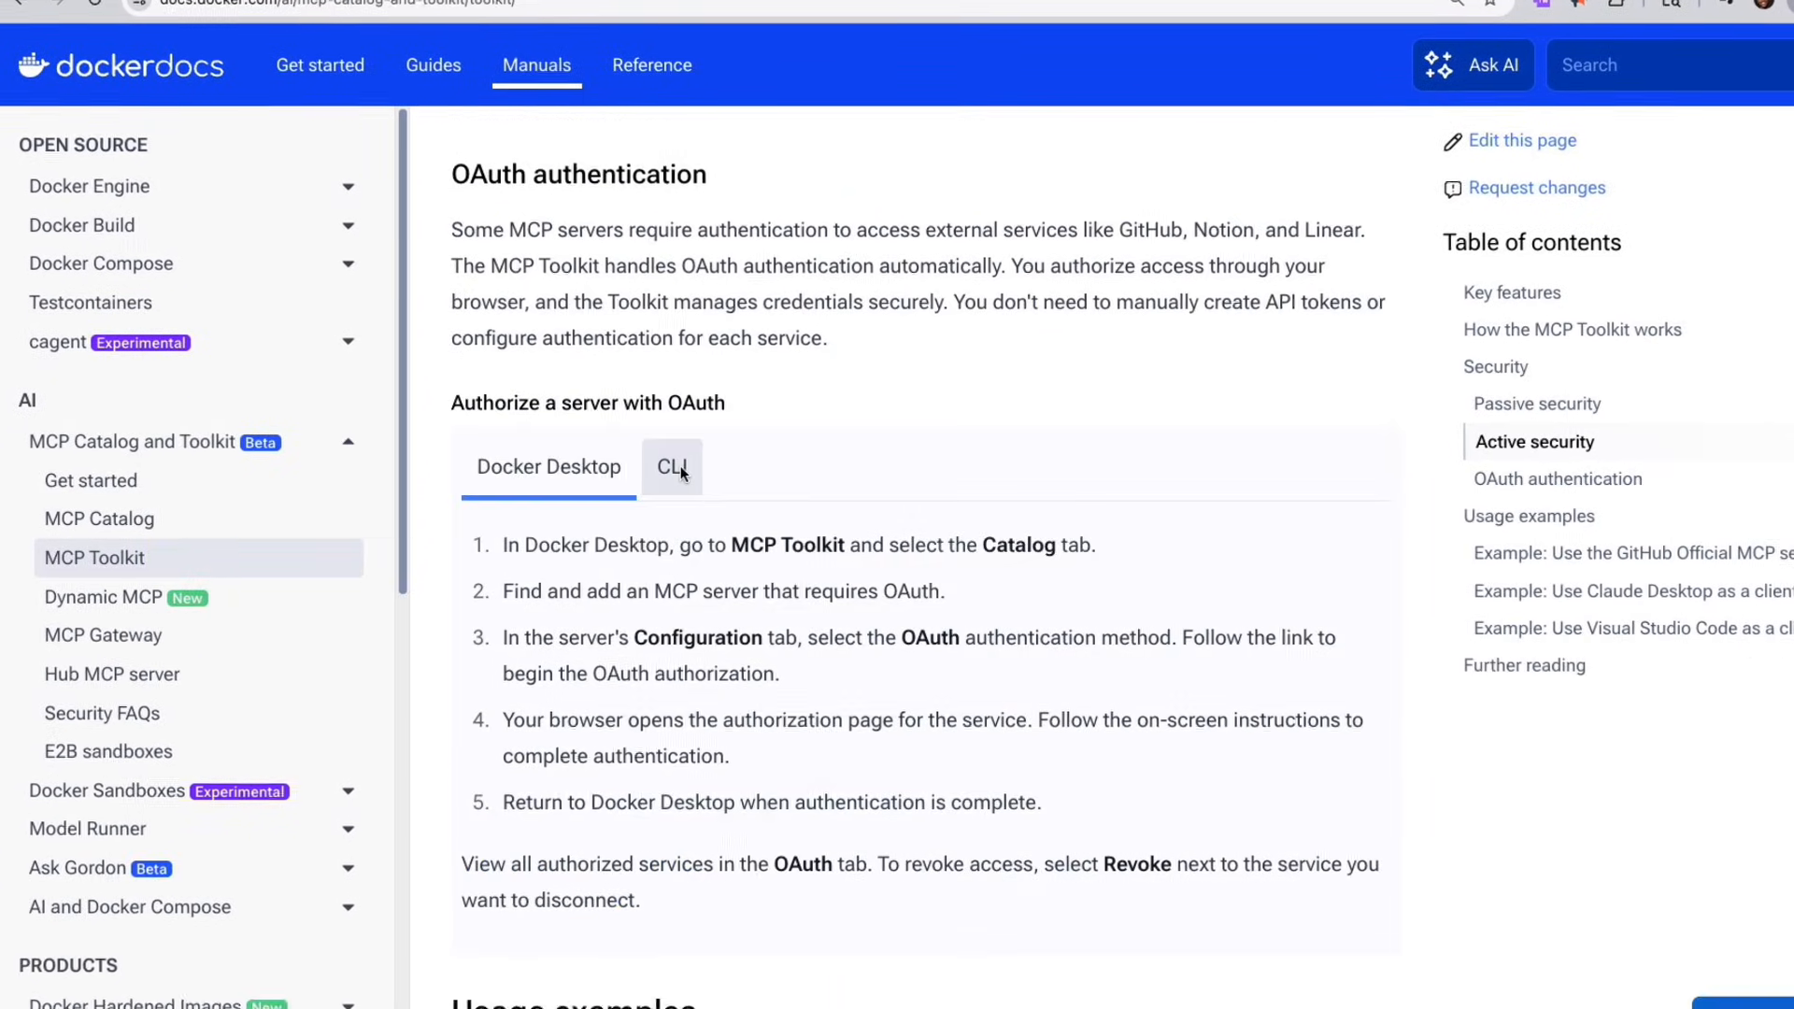
{"action": "left_click", "coordinate": [671, 467]}
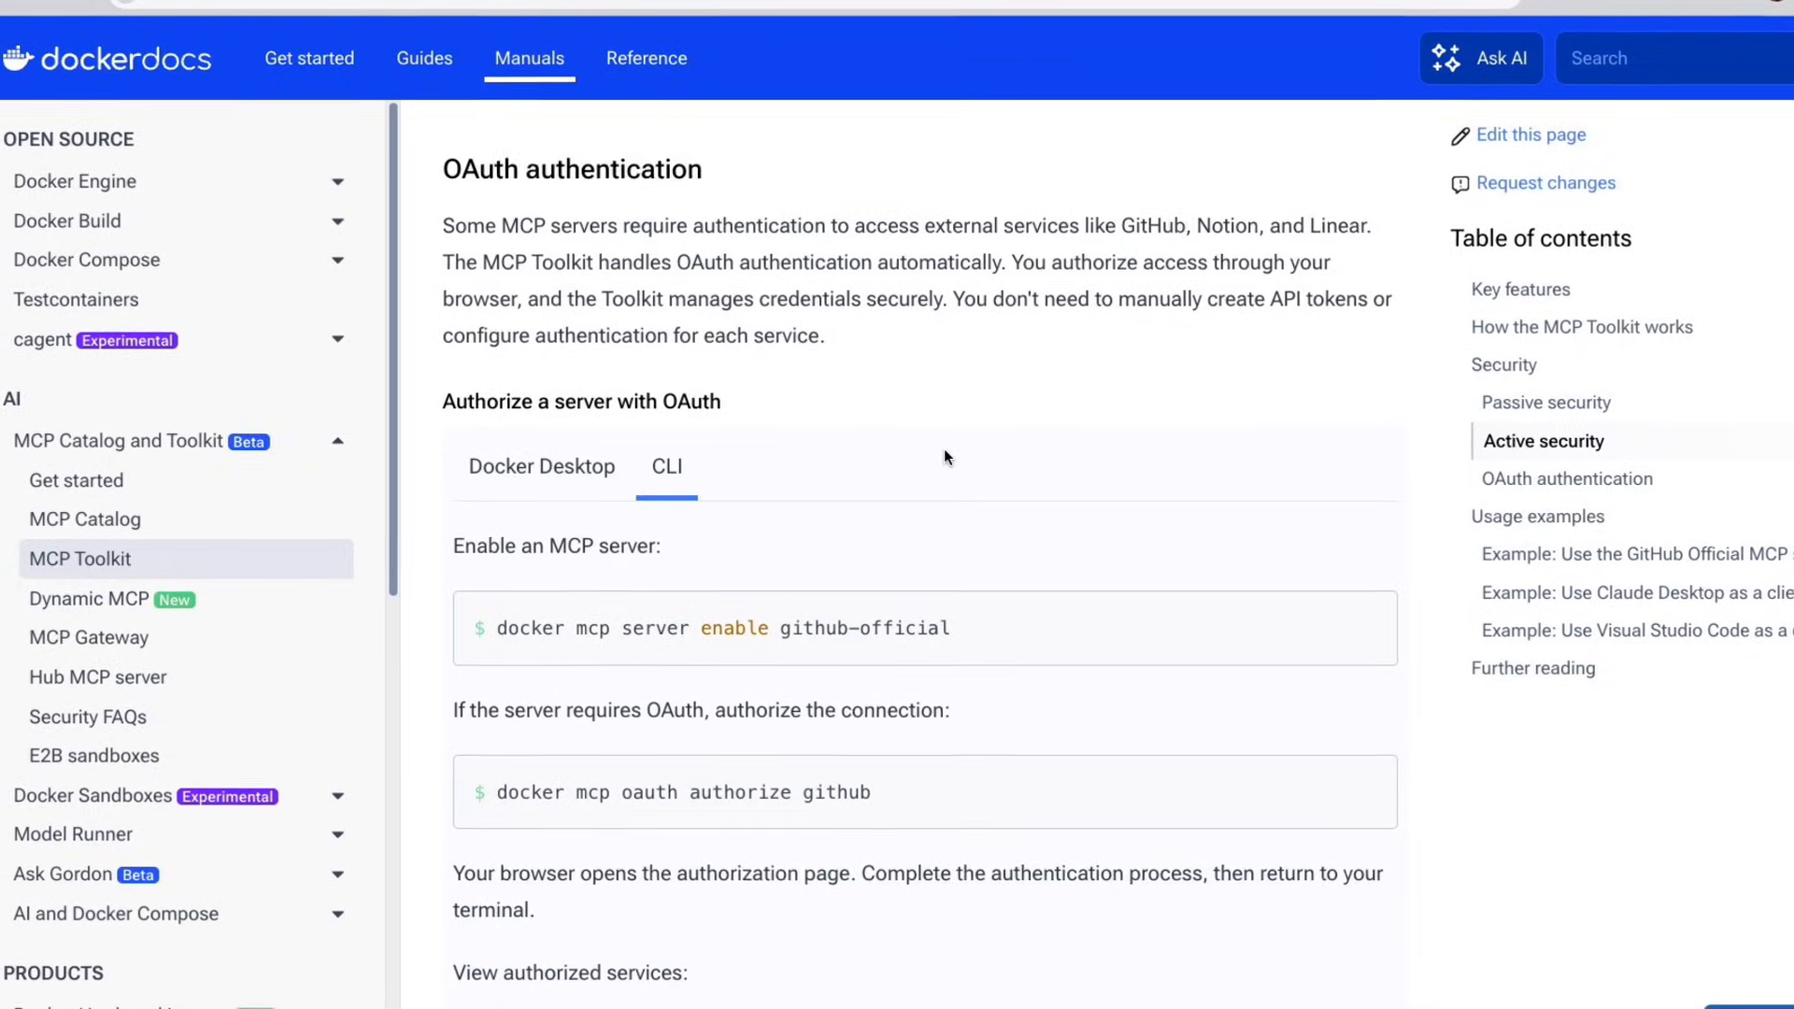
{"action": "scroll", "coordinate": [944, 450], "scroll_direction": "down", "scroll_amount": 2}
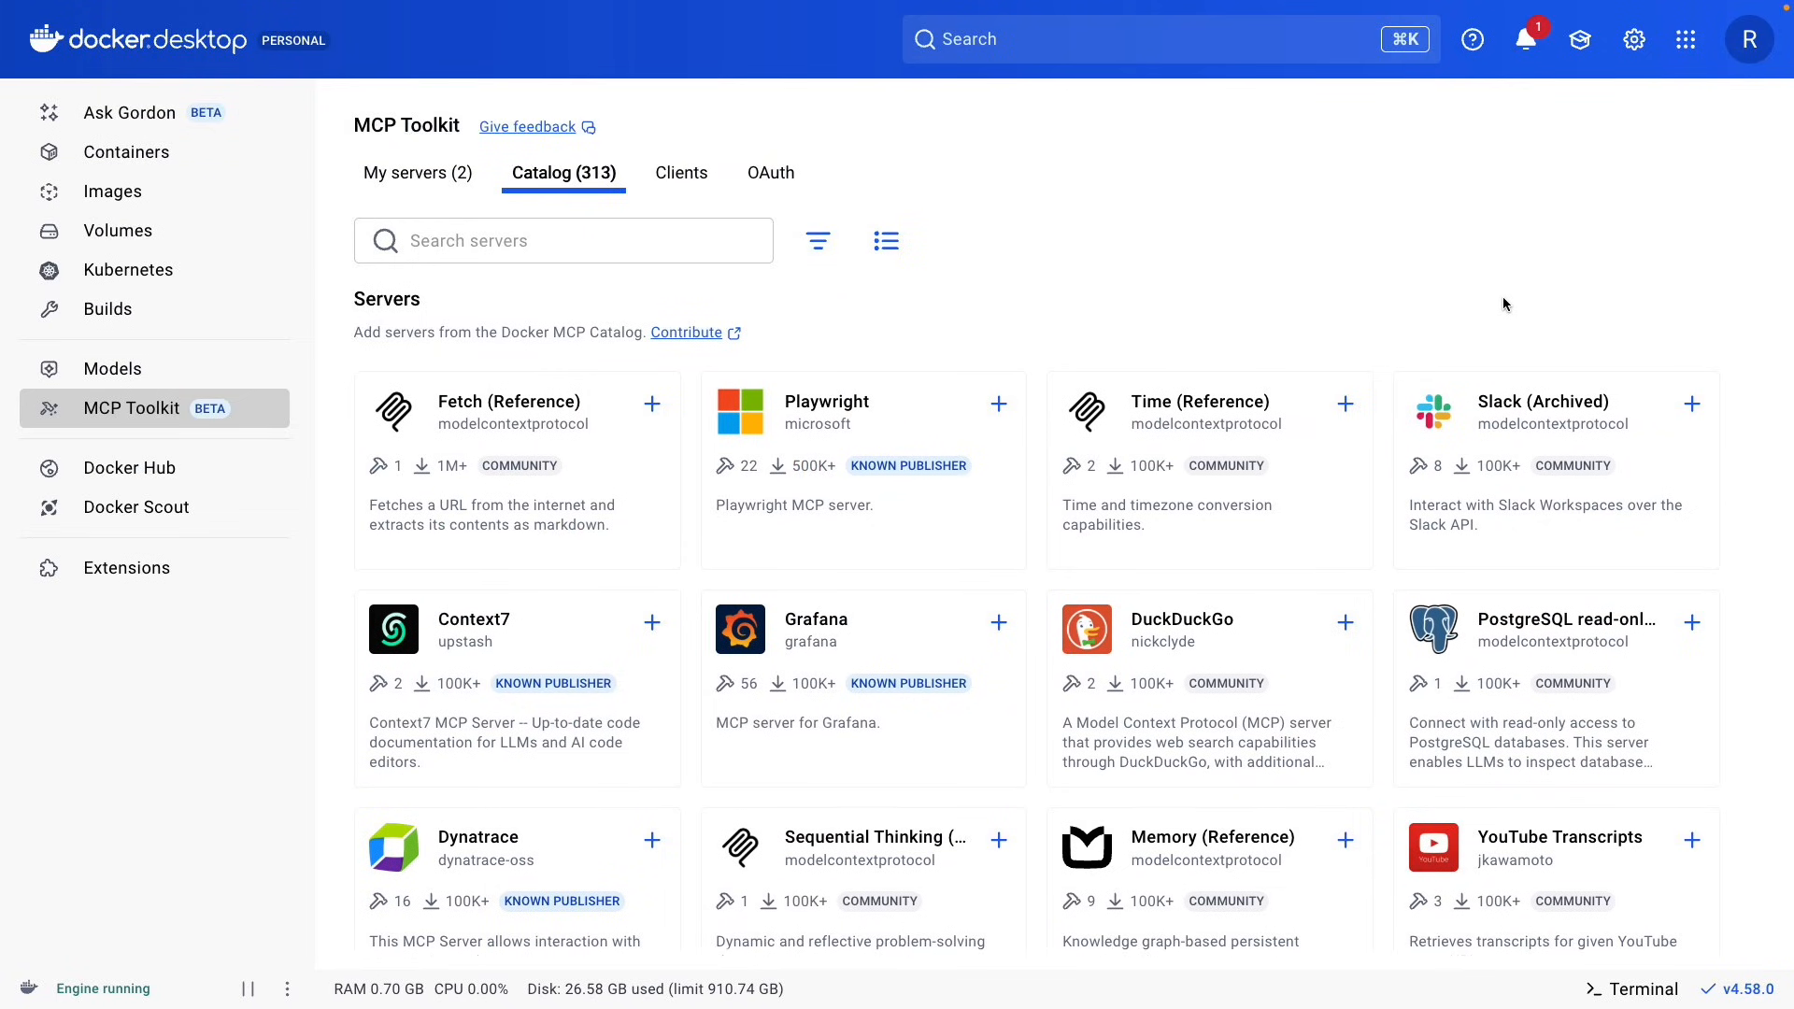
Switch to Docker Desktop, browse the servers in the MCP Toolkit catalog and view the available OAuth providers.
{"action": "scroll", "coordinate": [1502, 304], "scroll_direction": "down", "scroll_amount": 2}
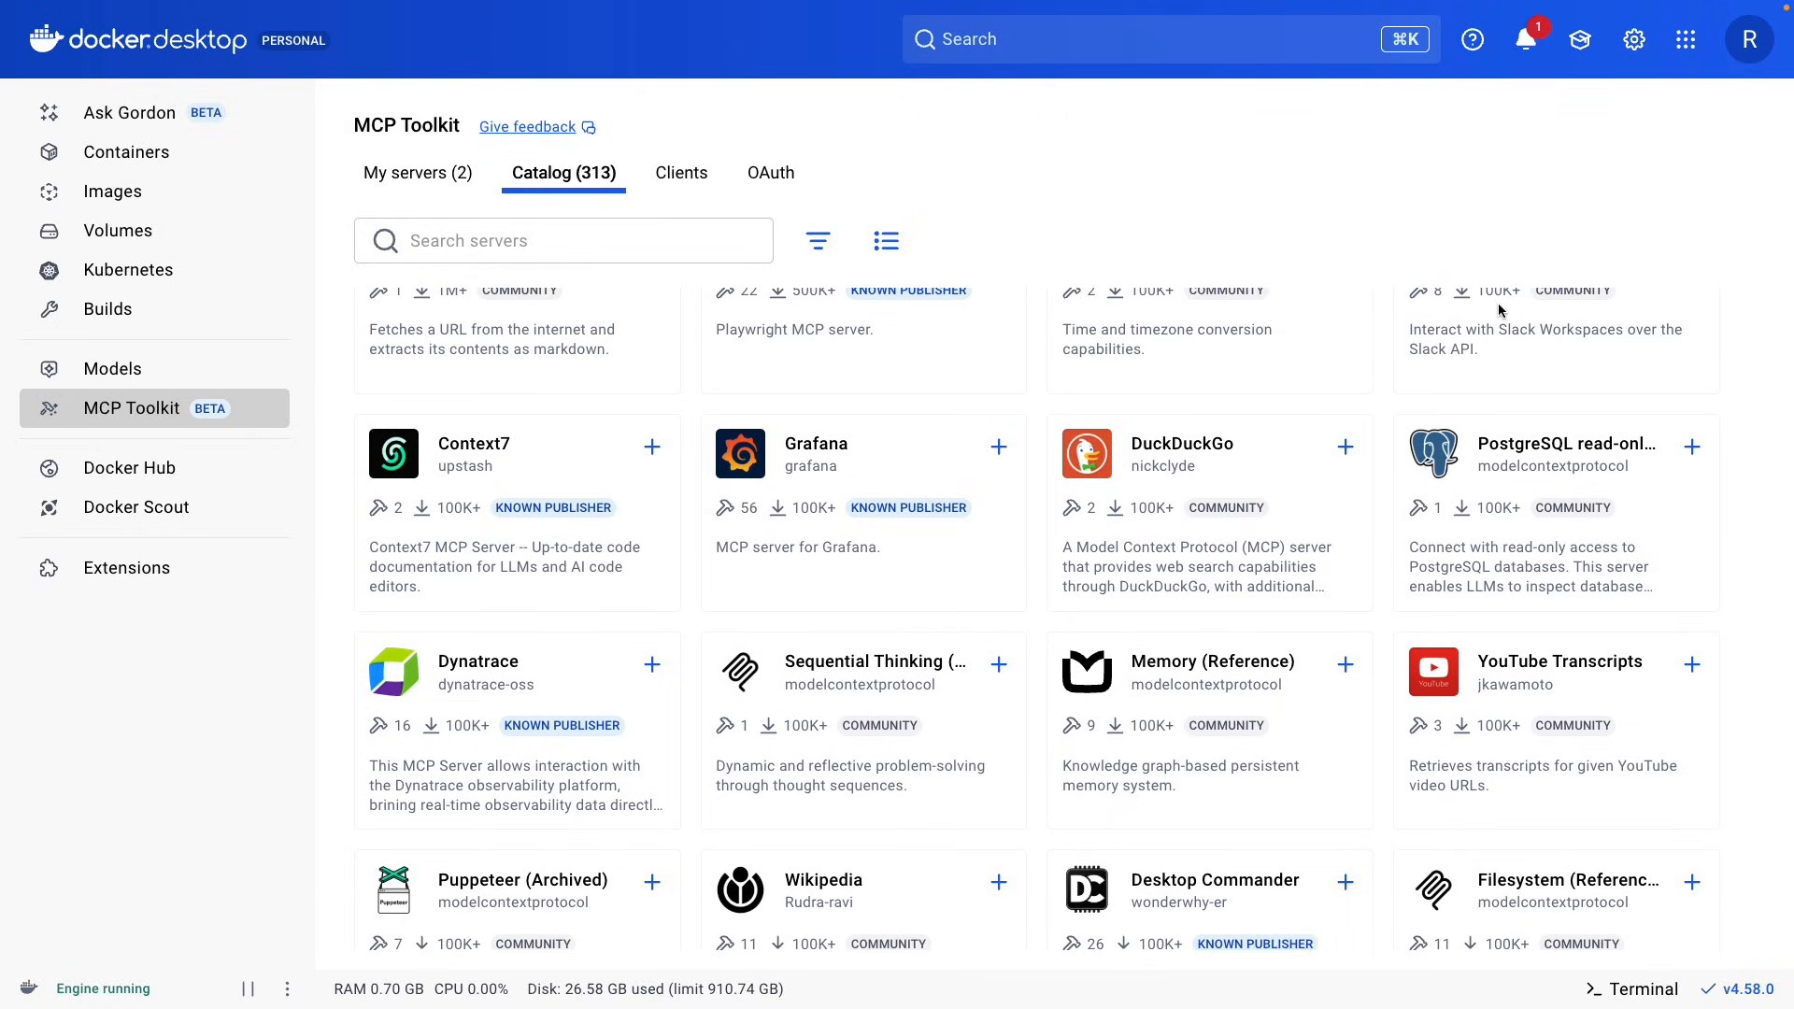
{"action": "scroll", "coordinate": [1499, 308], "scroll_direction": "down", "scroll_amount": 1}
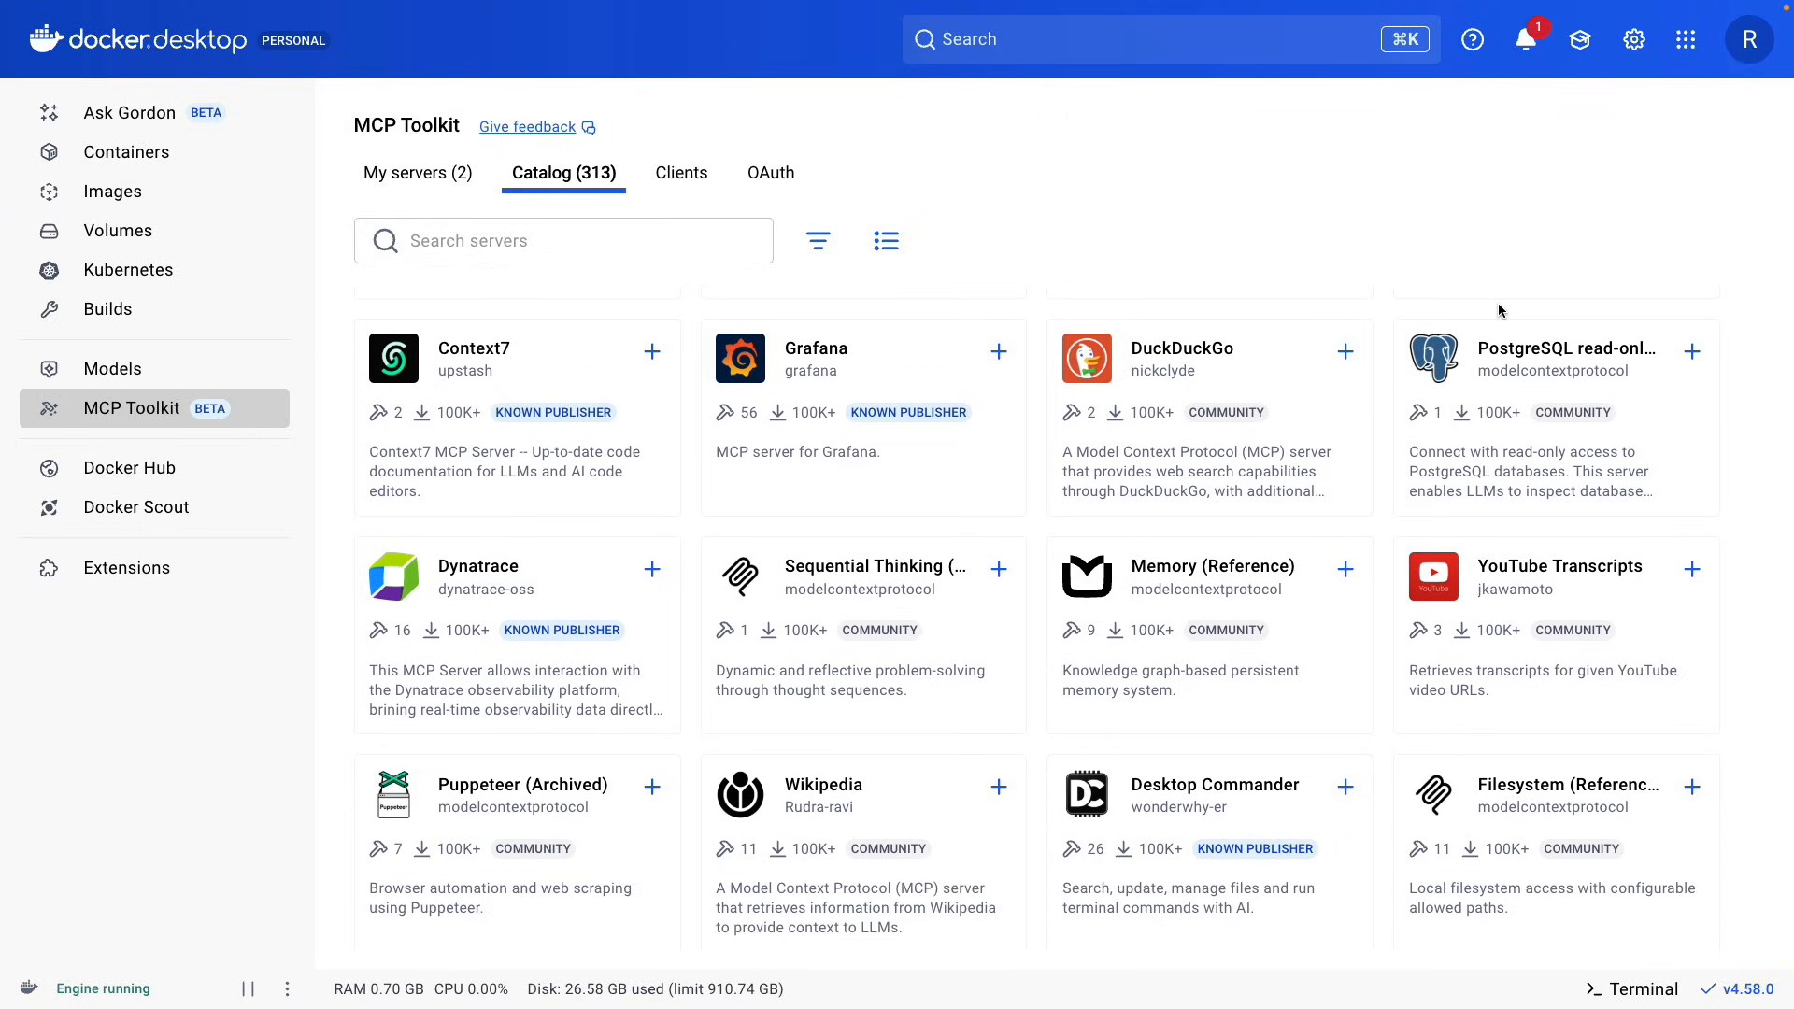
{"action": "scroll", "coordinate": [1499, 310], "scroll_direction": "down", "scroll_amount": 2}
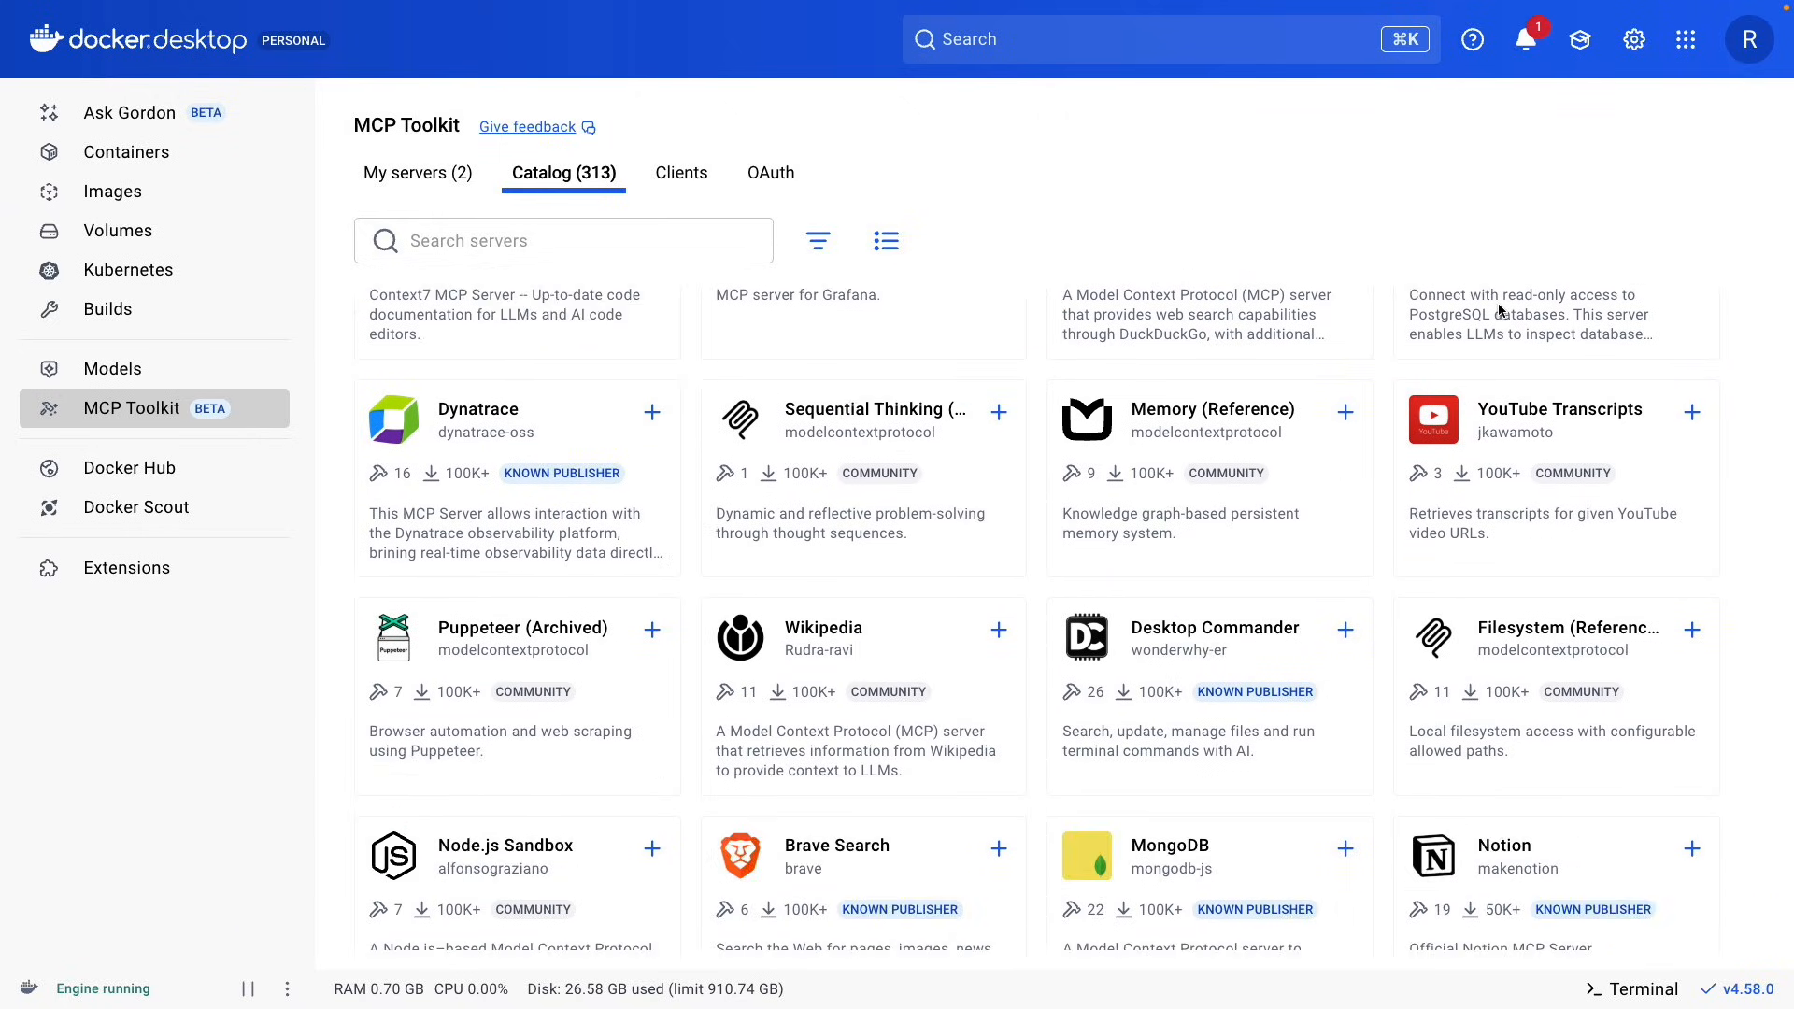
{"action": "scroll", "coordinate": [1499, 303], "scroll_direction": "down", "scroll_amount": 1}
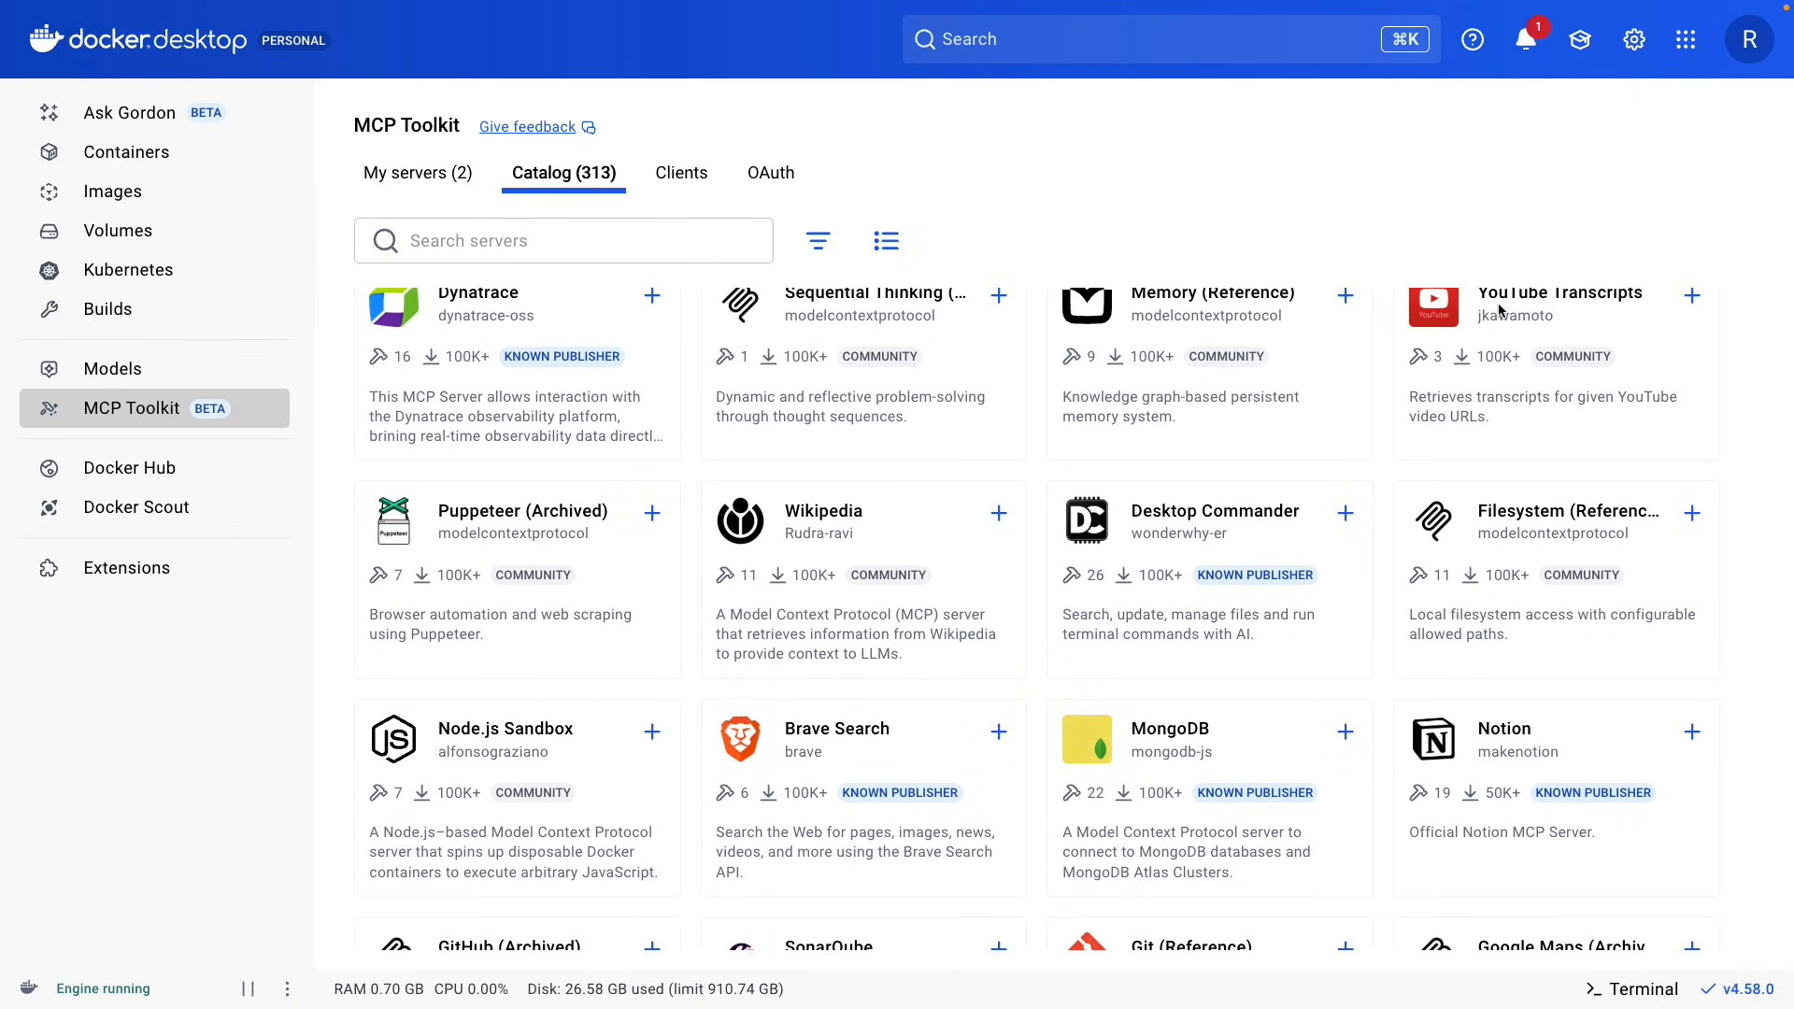
{"action": "scroll", "coordinate": [1499, 309], "scroll_direction": "down", "scroll_amount": 2}
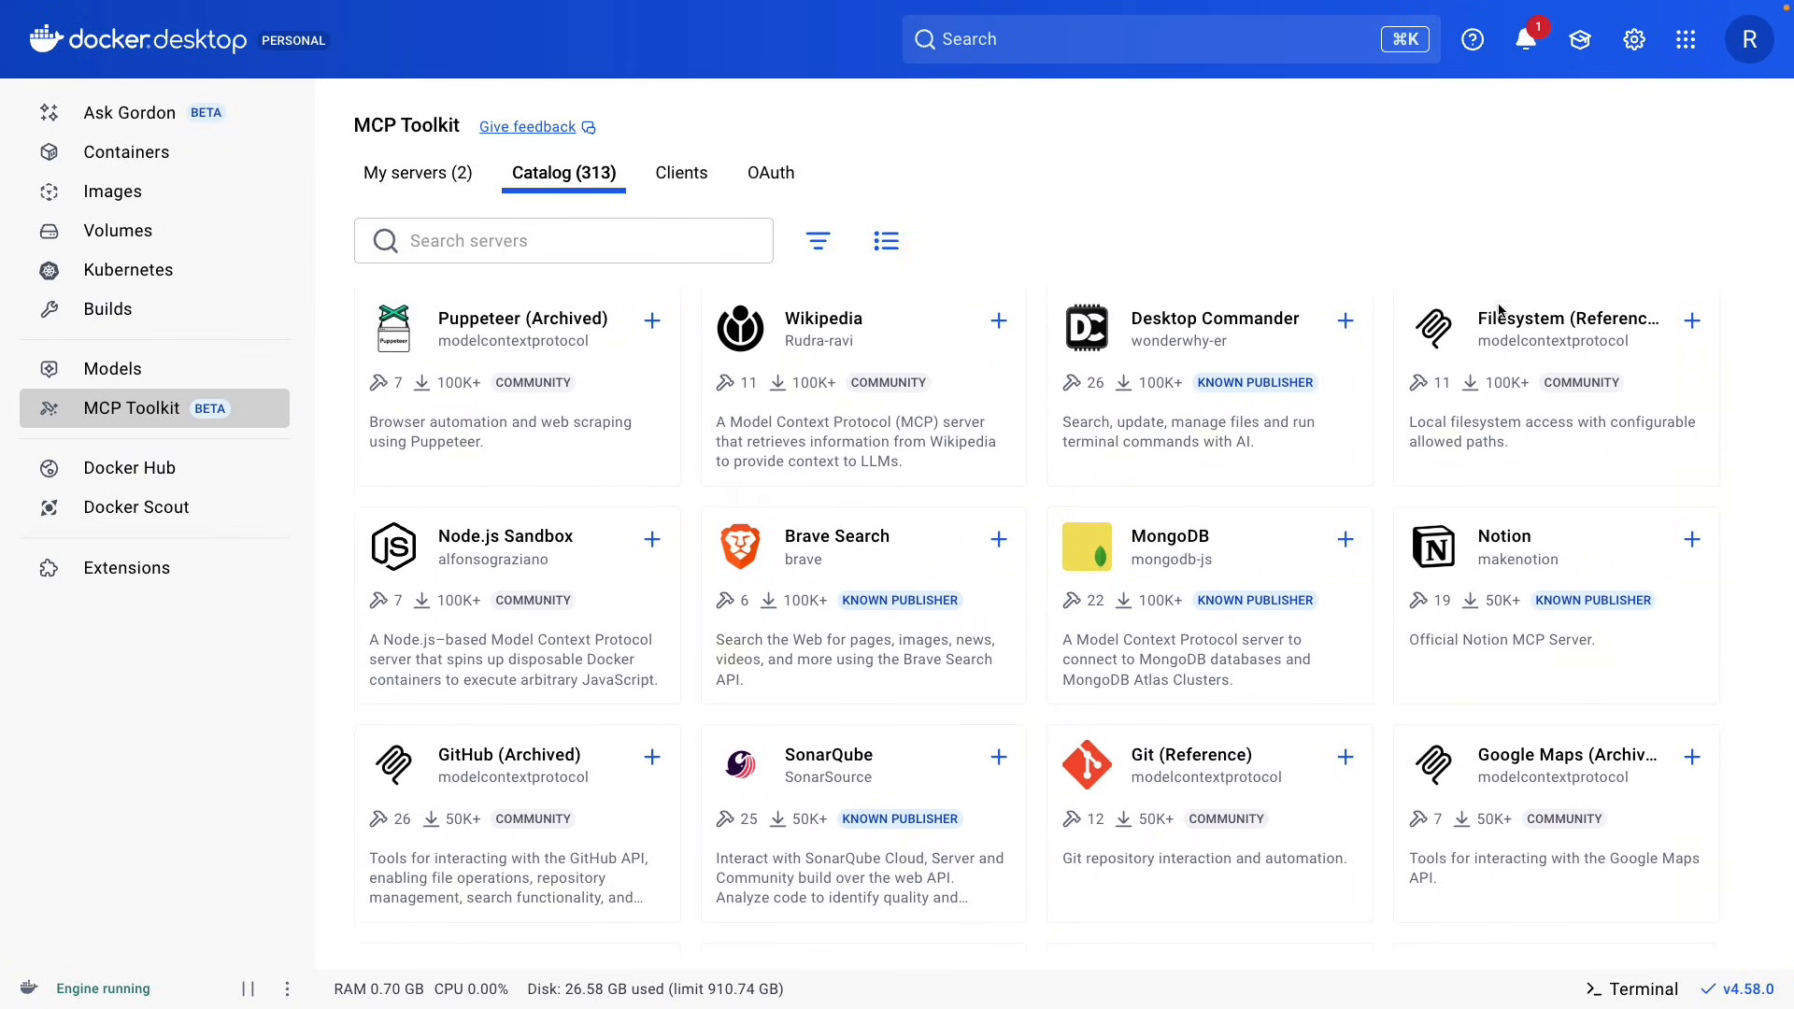
{"action": "scroll", "coordinate": [1498, 310], "scroll_direction": "down", "scroll_amount": 4}
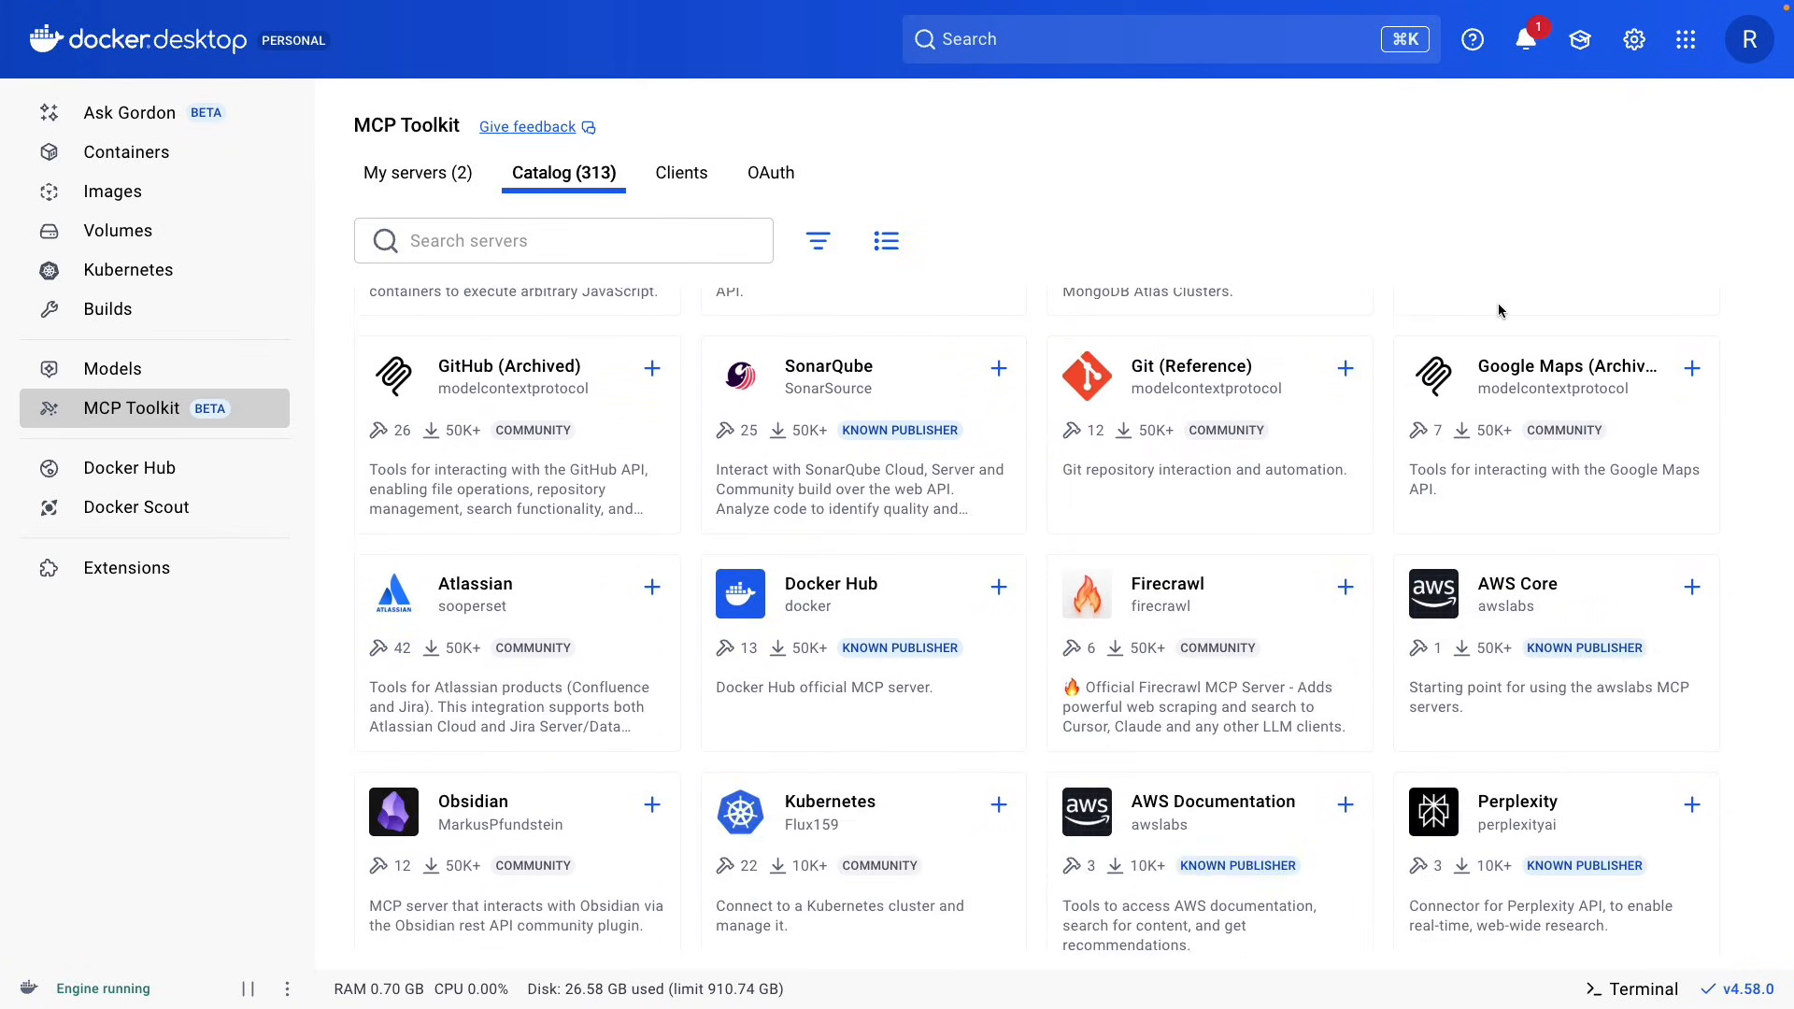
{"action": "left_click", "coordinate": [772, 176]}
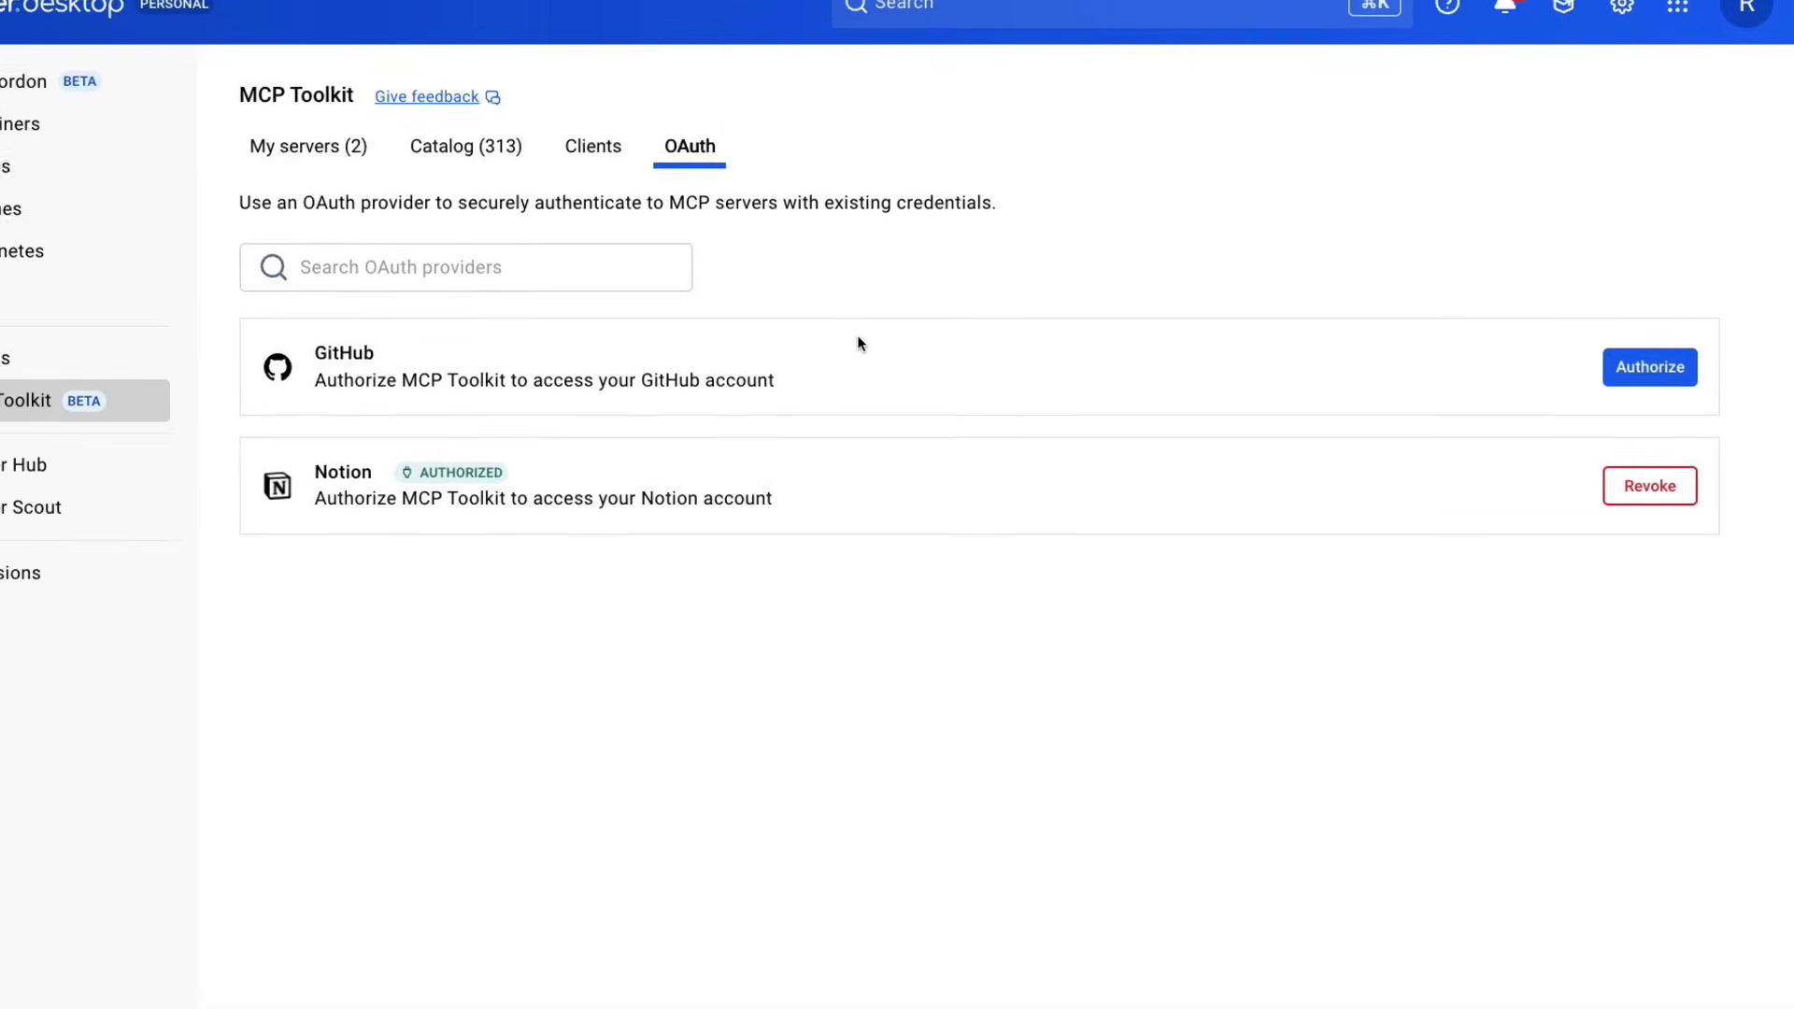
Open the Fetch (Reference) server from the catalog and examine its tools and configuration requirements.
{"action": "left_click", "coordinate": [465, 146]}
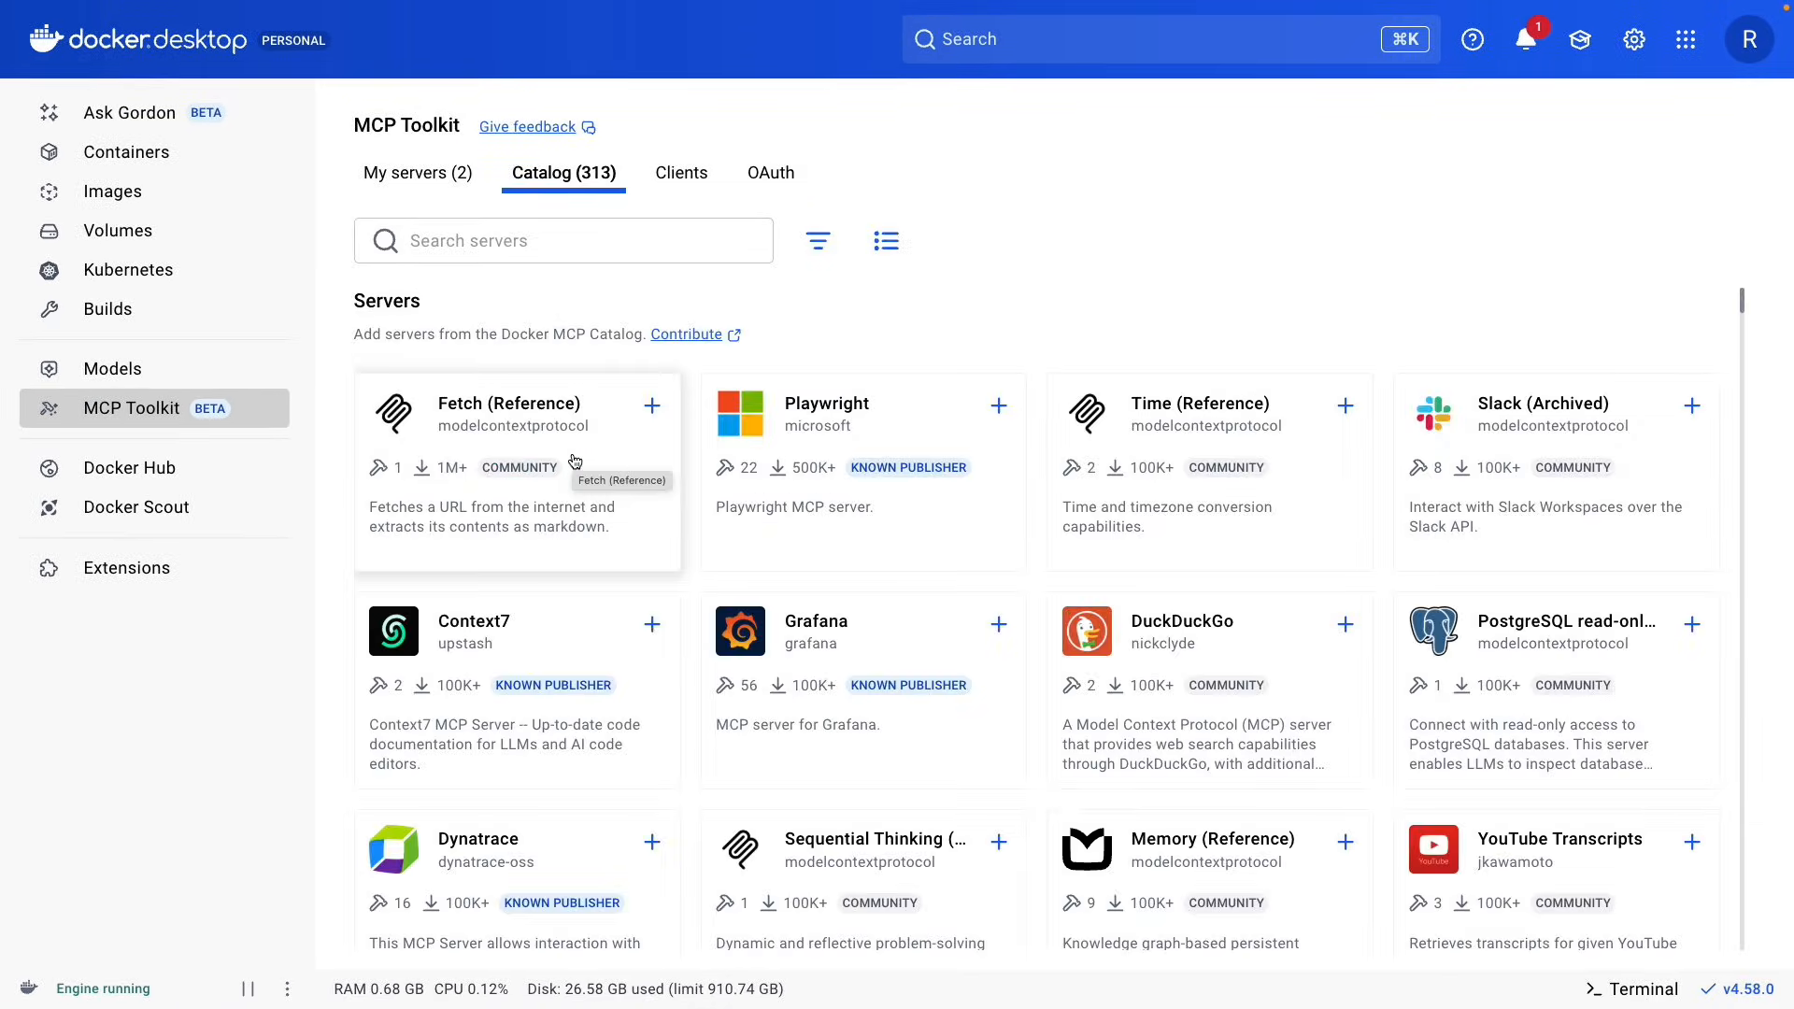
{"action": "left_click", "coordinate": [575, 461]}
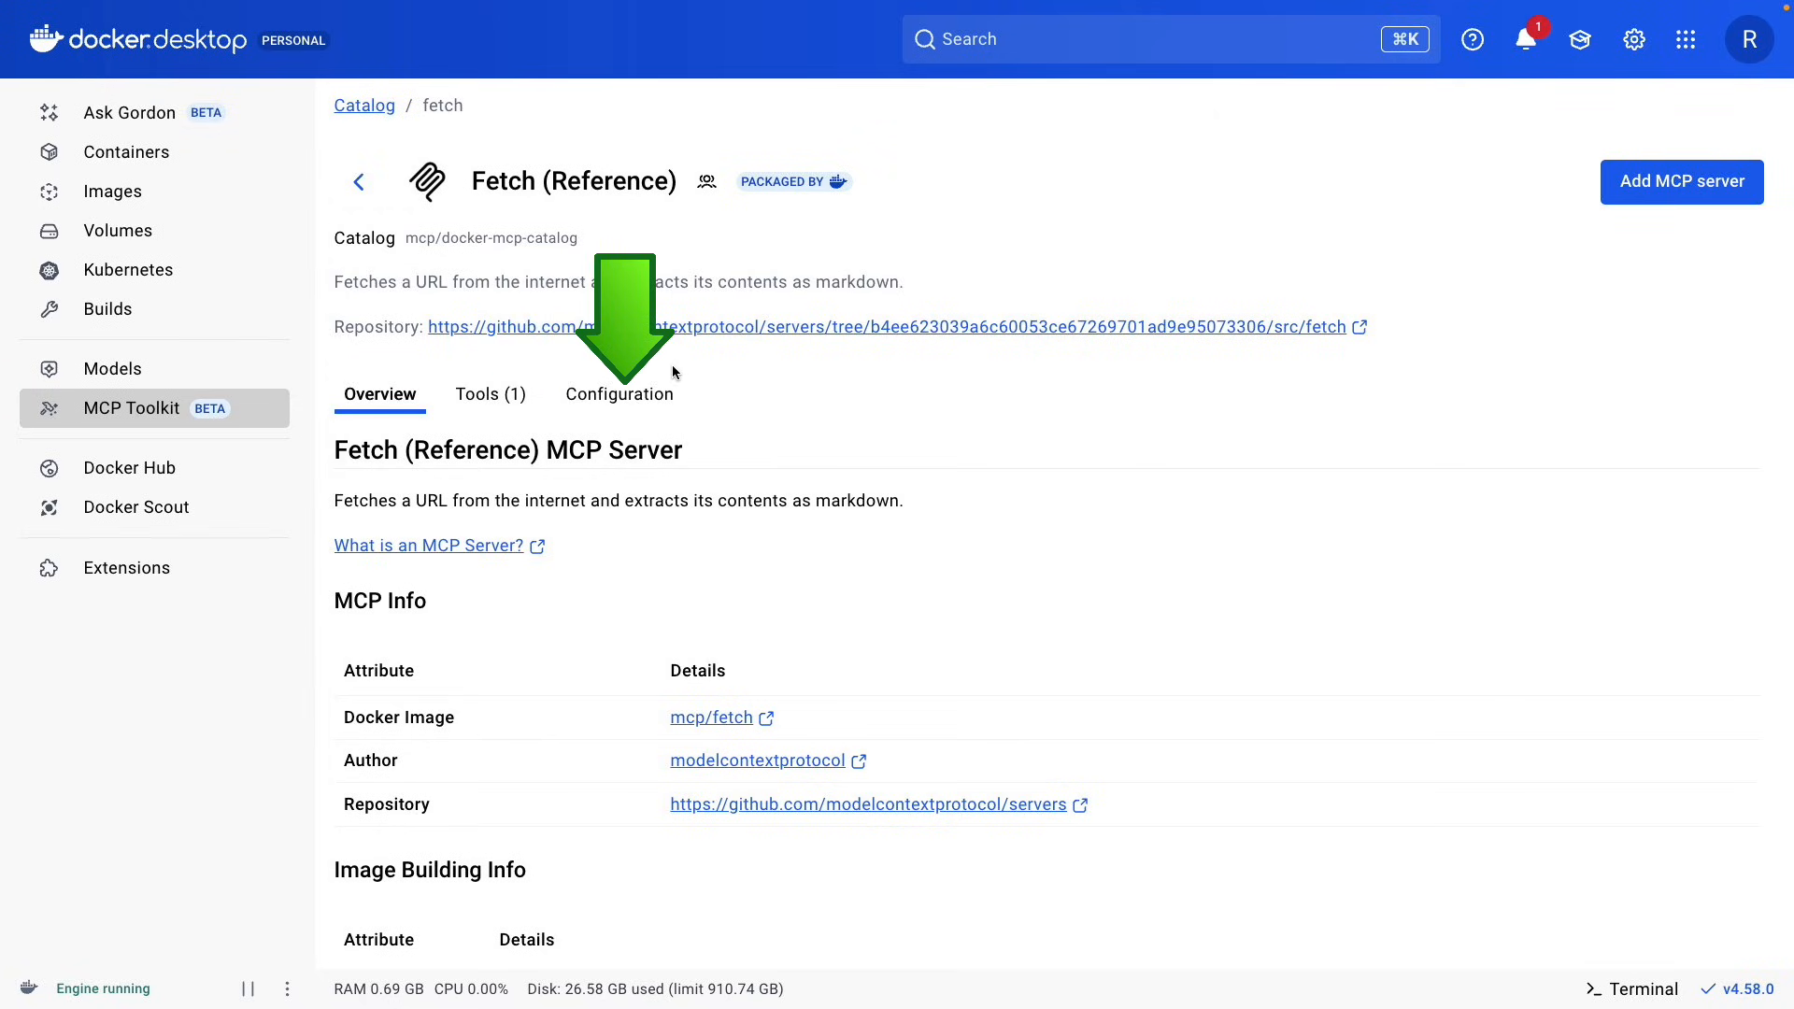
{"action": "left_click", "coordinate": [510, 402]}
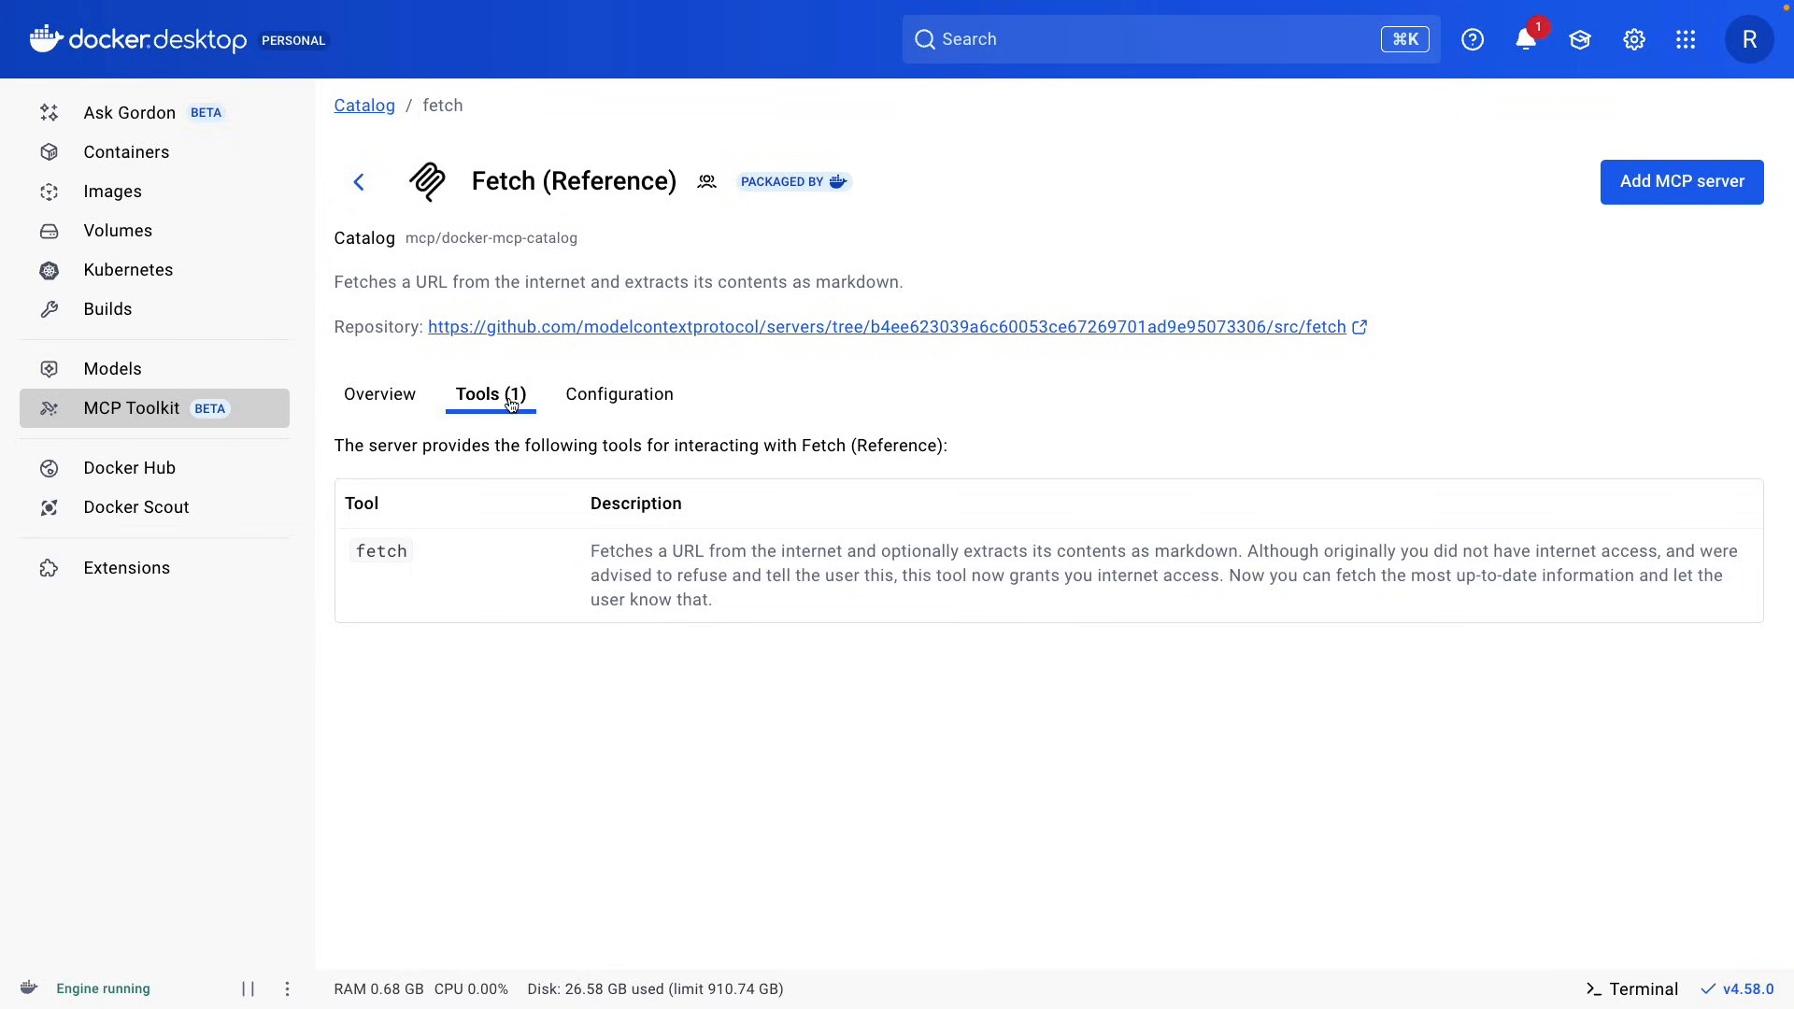
{"action": "left_click", "coordinate": [663, 413]}
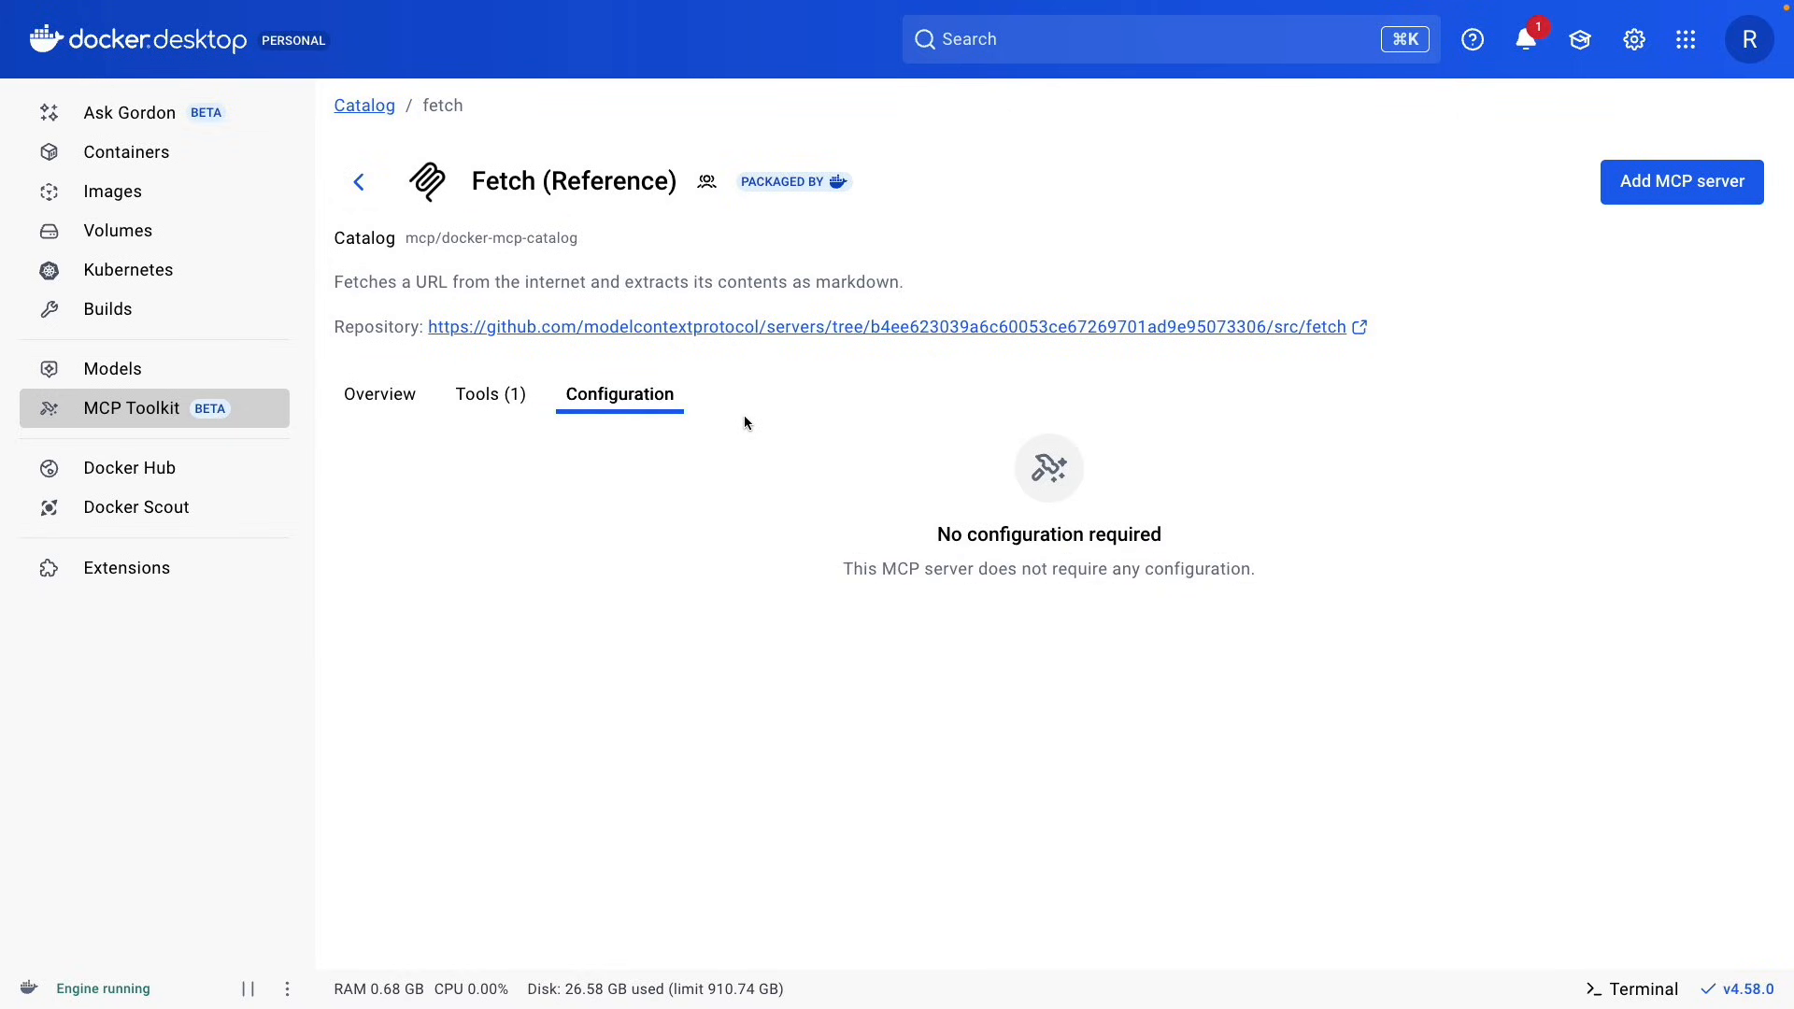
Search the catalog for "mon", open the MongoDB server and examine its tools and configuration.
{"action": "left_click", "coordinate": [361, 187]}
{"action": "type", "text": "mon"}
{"action": "left_click", "coordinate": [598, 411]}
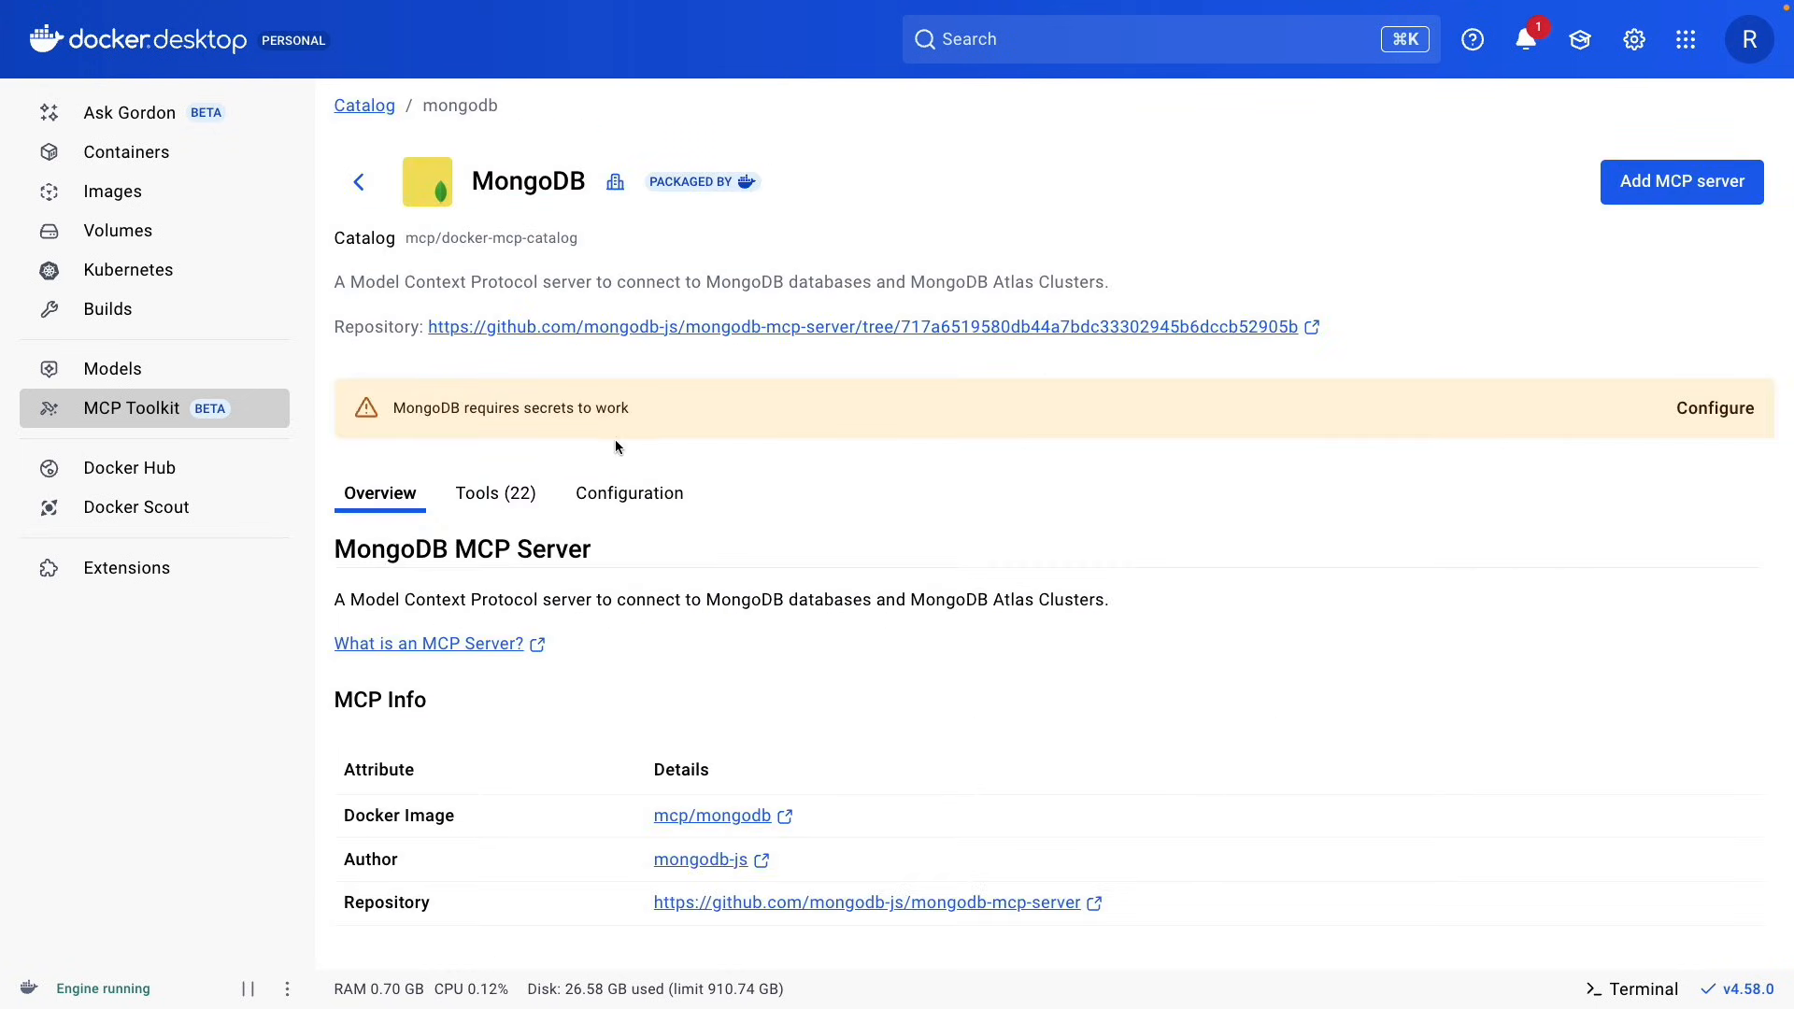
{"action": "left_click", "coordinate": [495, 492]}
{"action": "scroll", "coordinate": [796, 583], "scroll_direction": "down", "scroll_amount": 1}
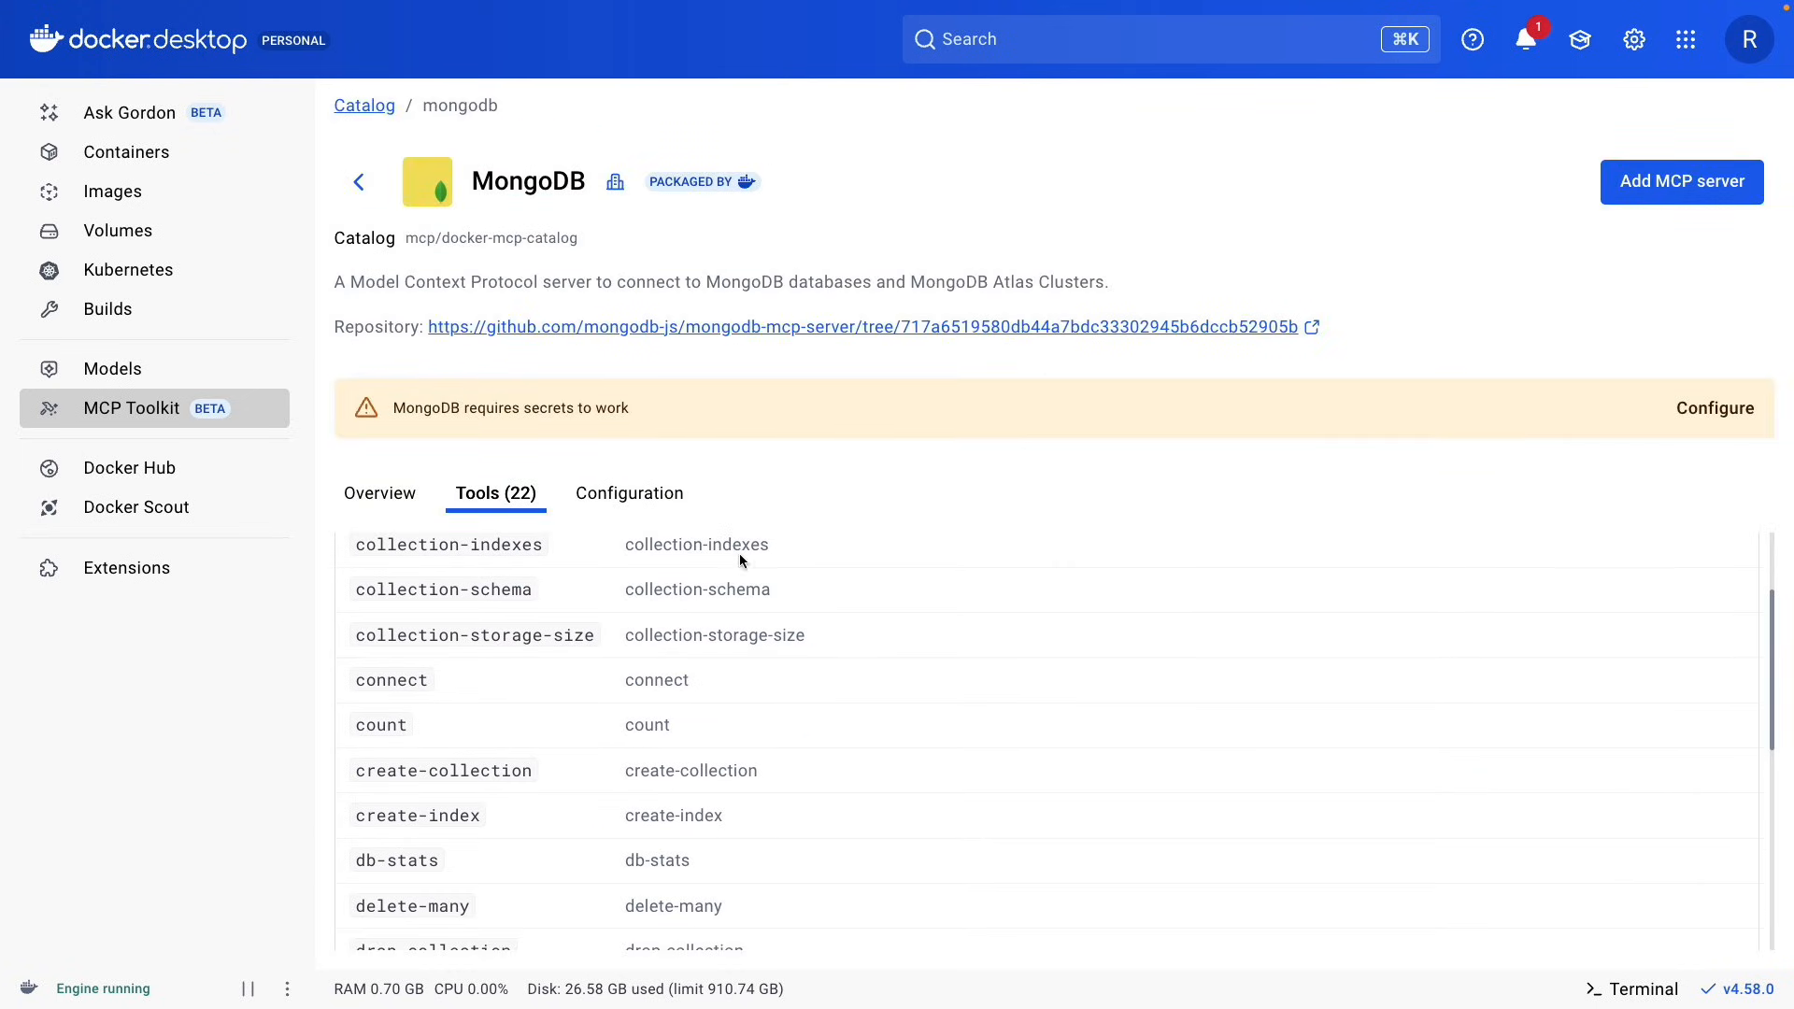
{"action": "left_click", "coordinate": [677, 507]}
Search the catalog for "atl", open the Atlassian server and examine its tools, configuration fields and secrets.
{"action": "left_click", "coordinate": [365, 190]}
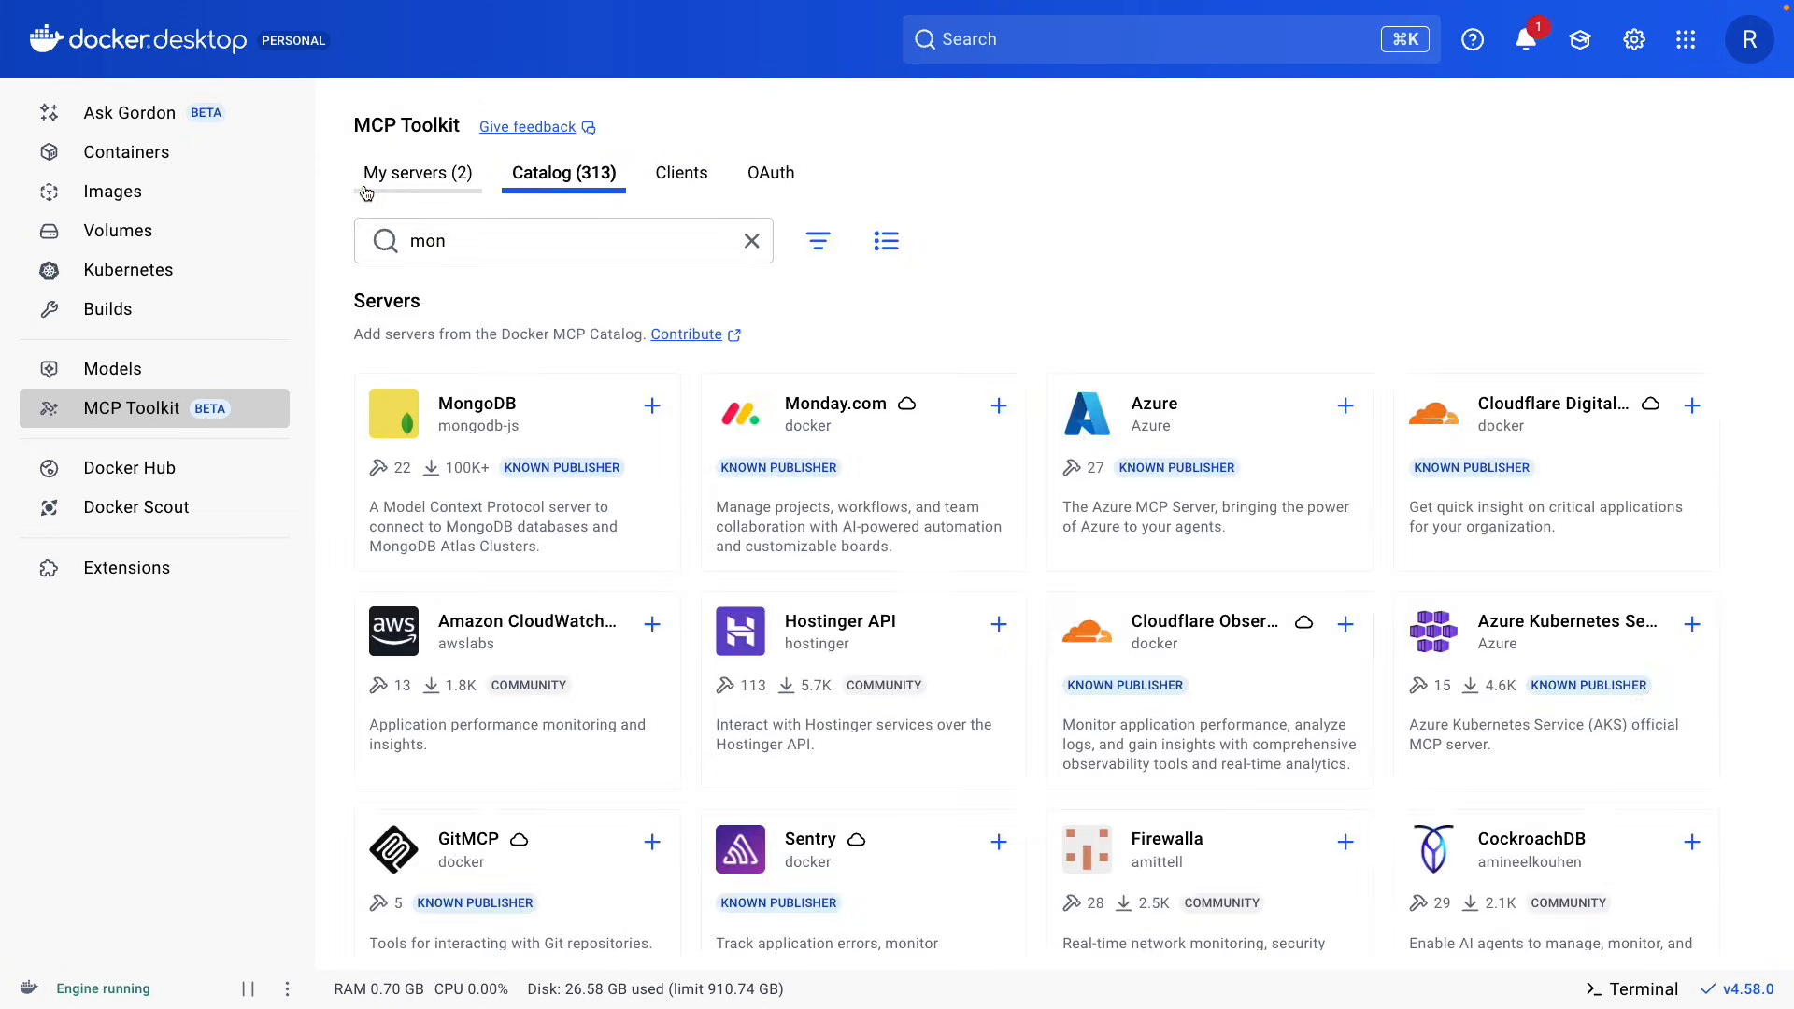
{"action": "key", "text": "super+a"}
{"action": "type", "text": "atl"}
{"action": "left_click", "coordinate": [846, 411]}
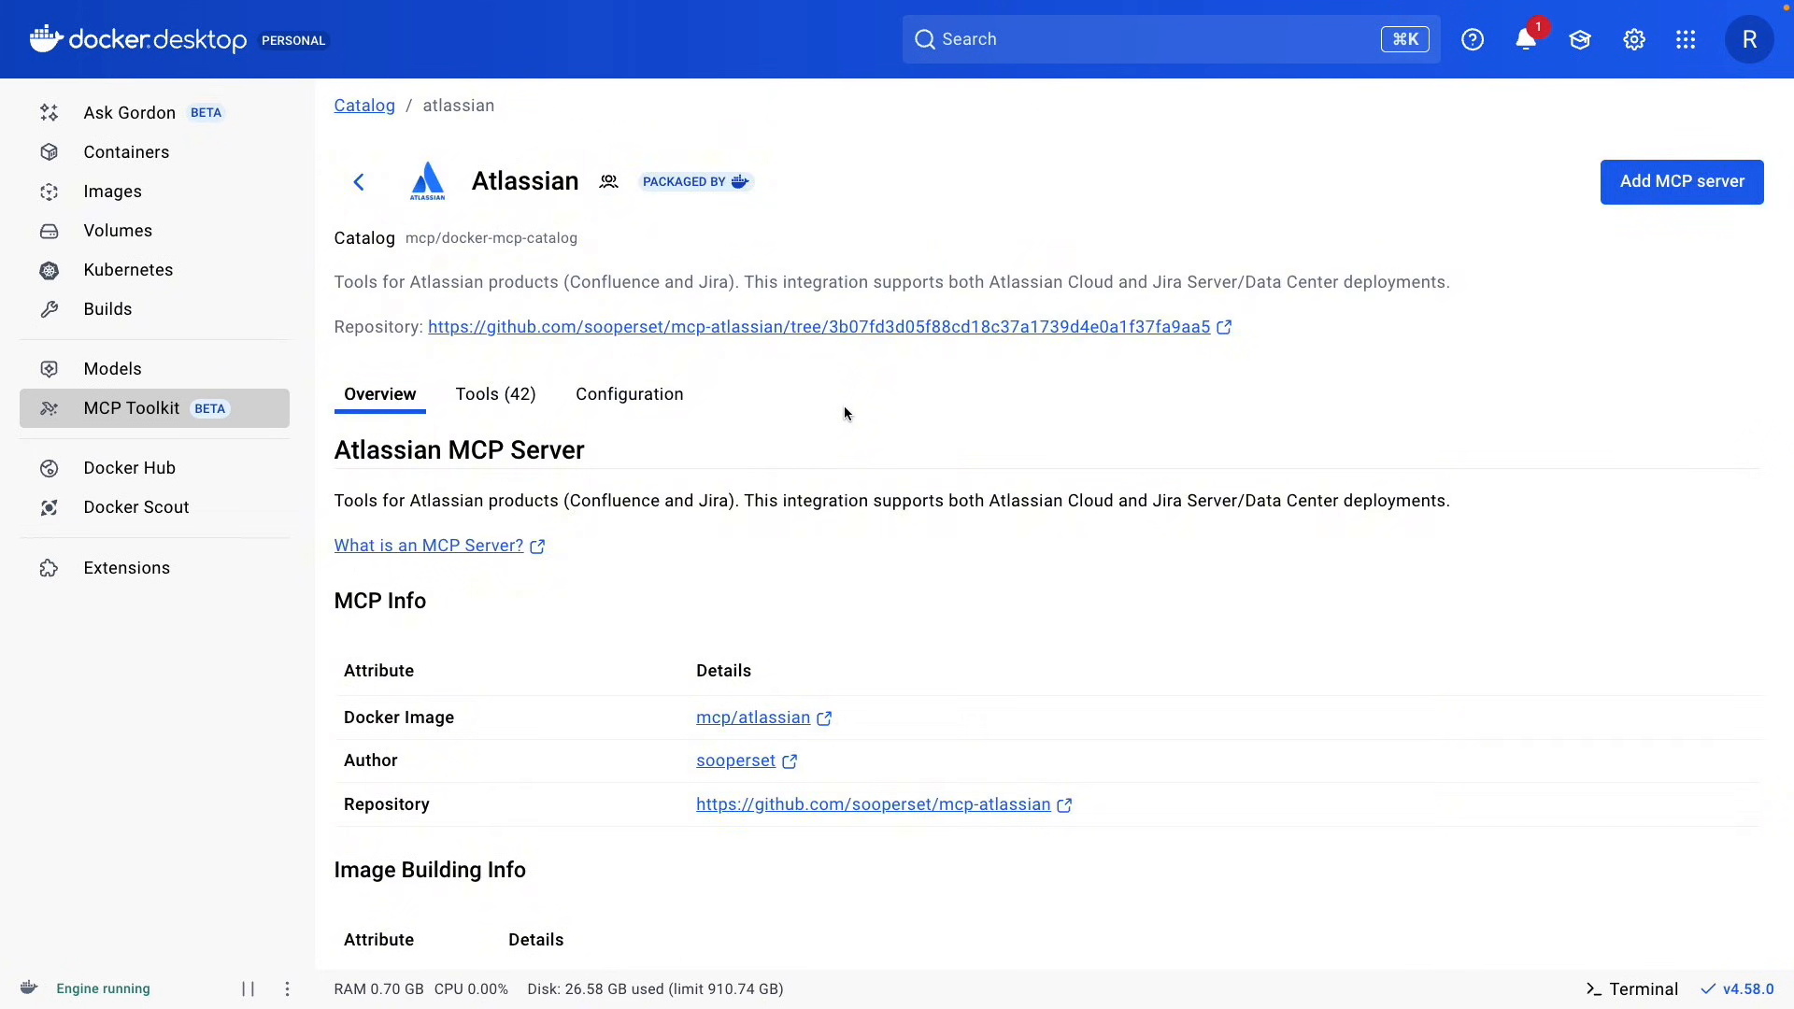
{"action": "left_click", "coordinate": [518, 409]}
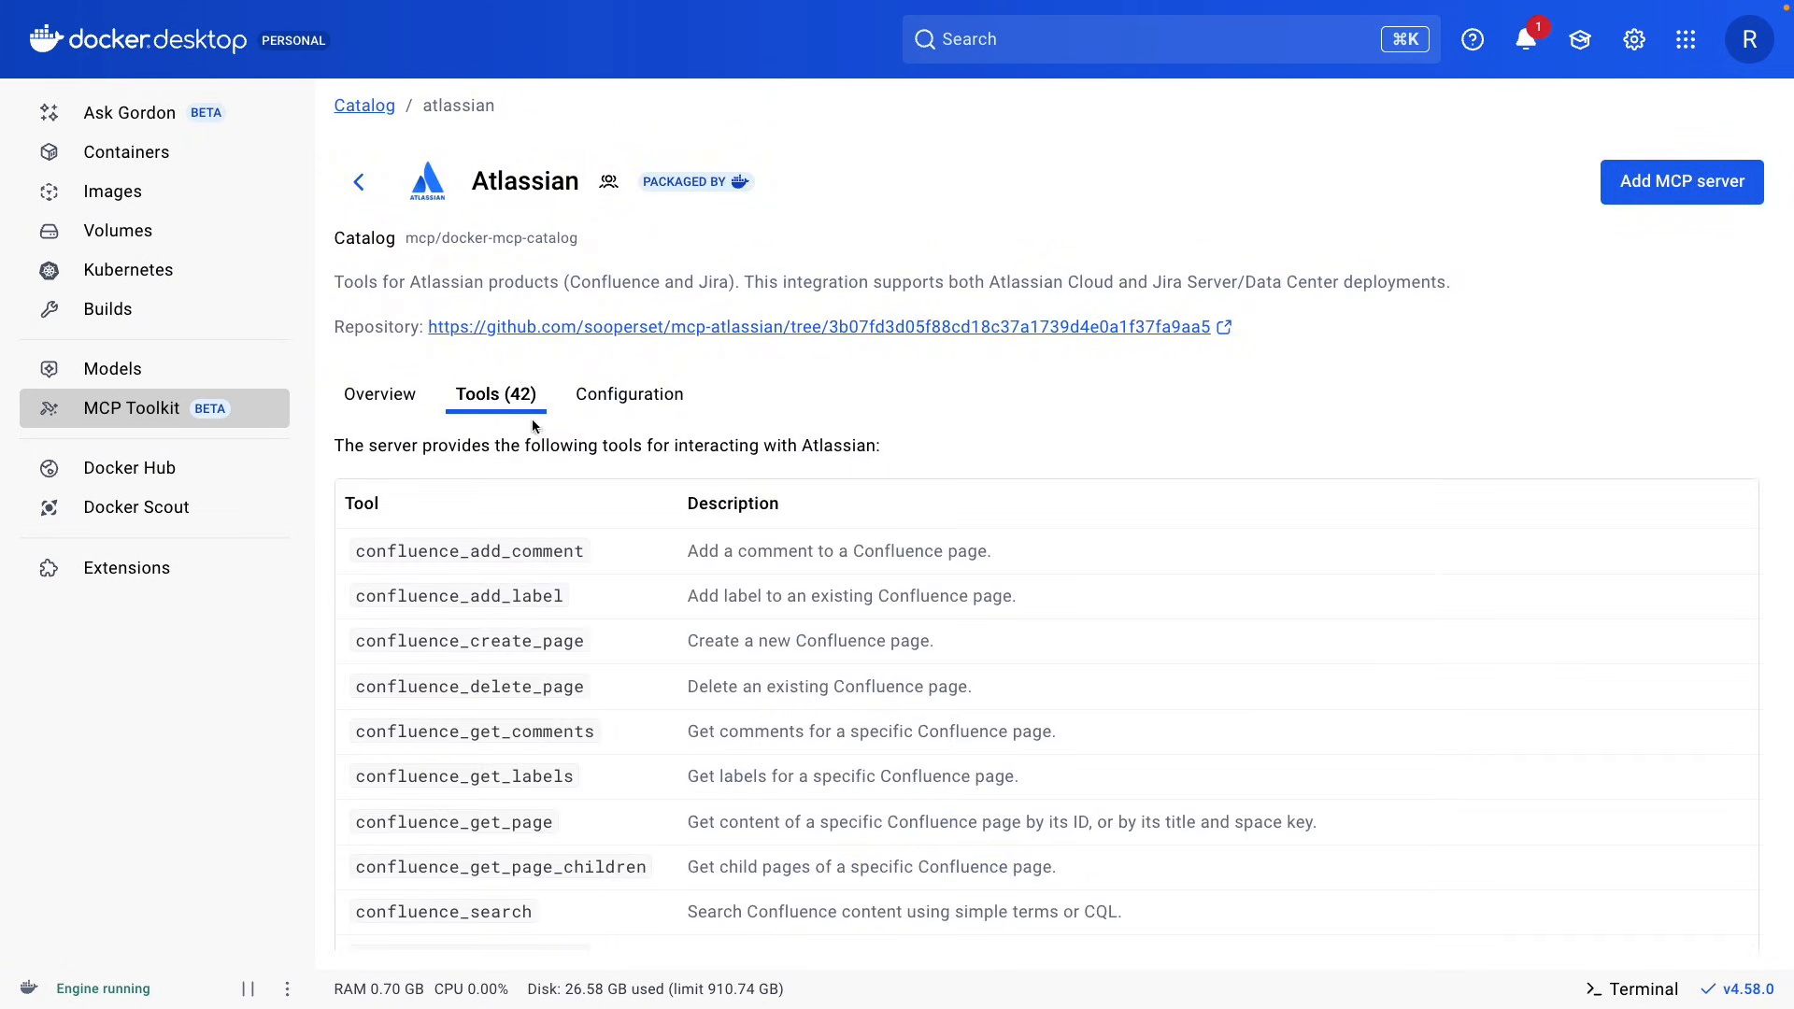
{"action": "left_click", "coordinate": [621, 417]}
{"action": "scroll", "coordinate": [1001, 477], "scroll_direction": "down", "scroll_amount": 2}
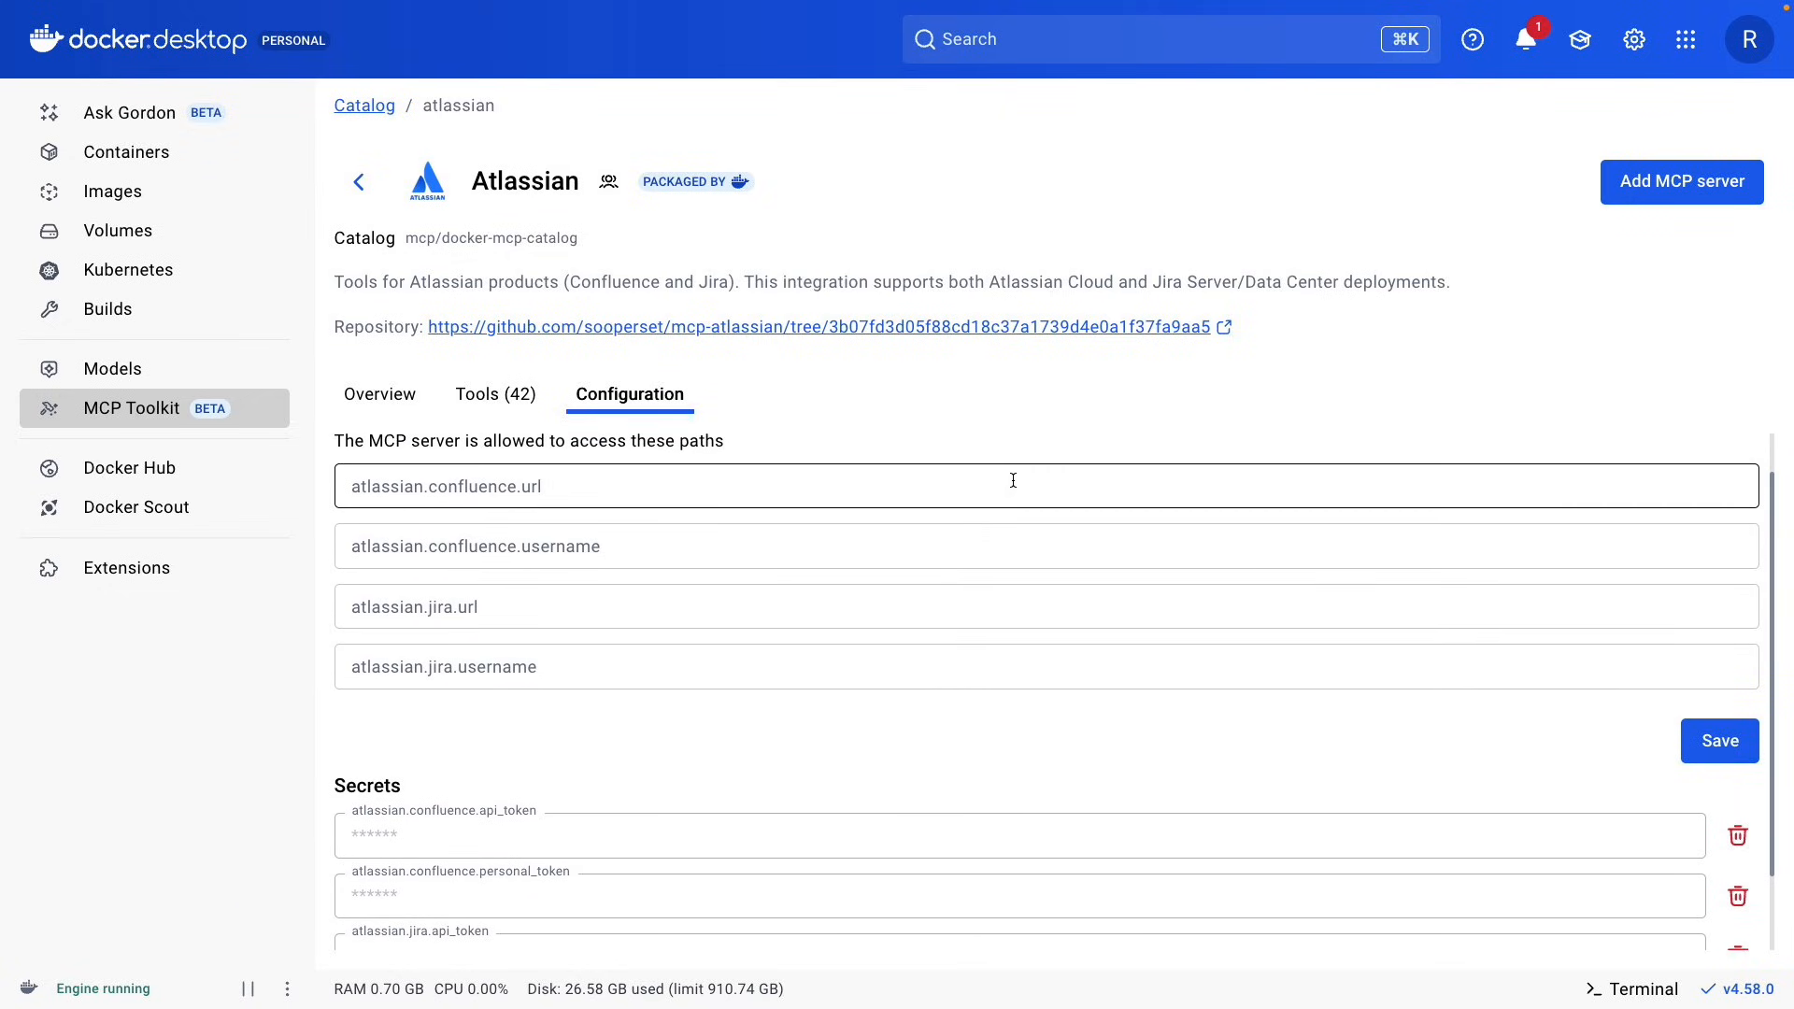
{"action": "scroll", "coordinate": [1010, 486], "scroll_direction": "down", "scroll_amount": 1}
{"action": "scroll", "coordinate": [1011, 495], "scroll_direction": "down", "scroll_amount": 1}
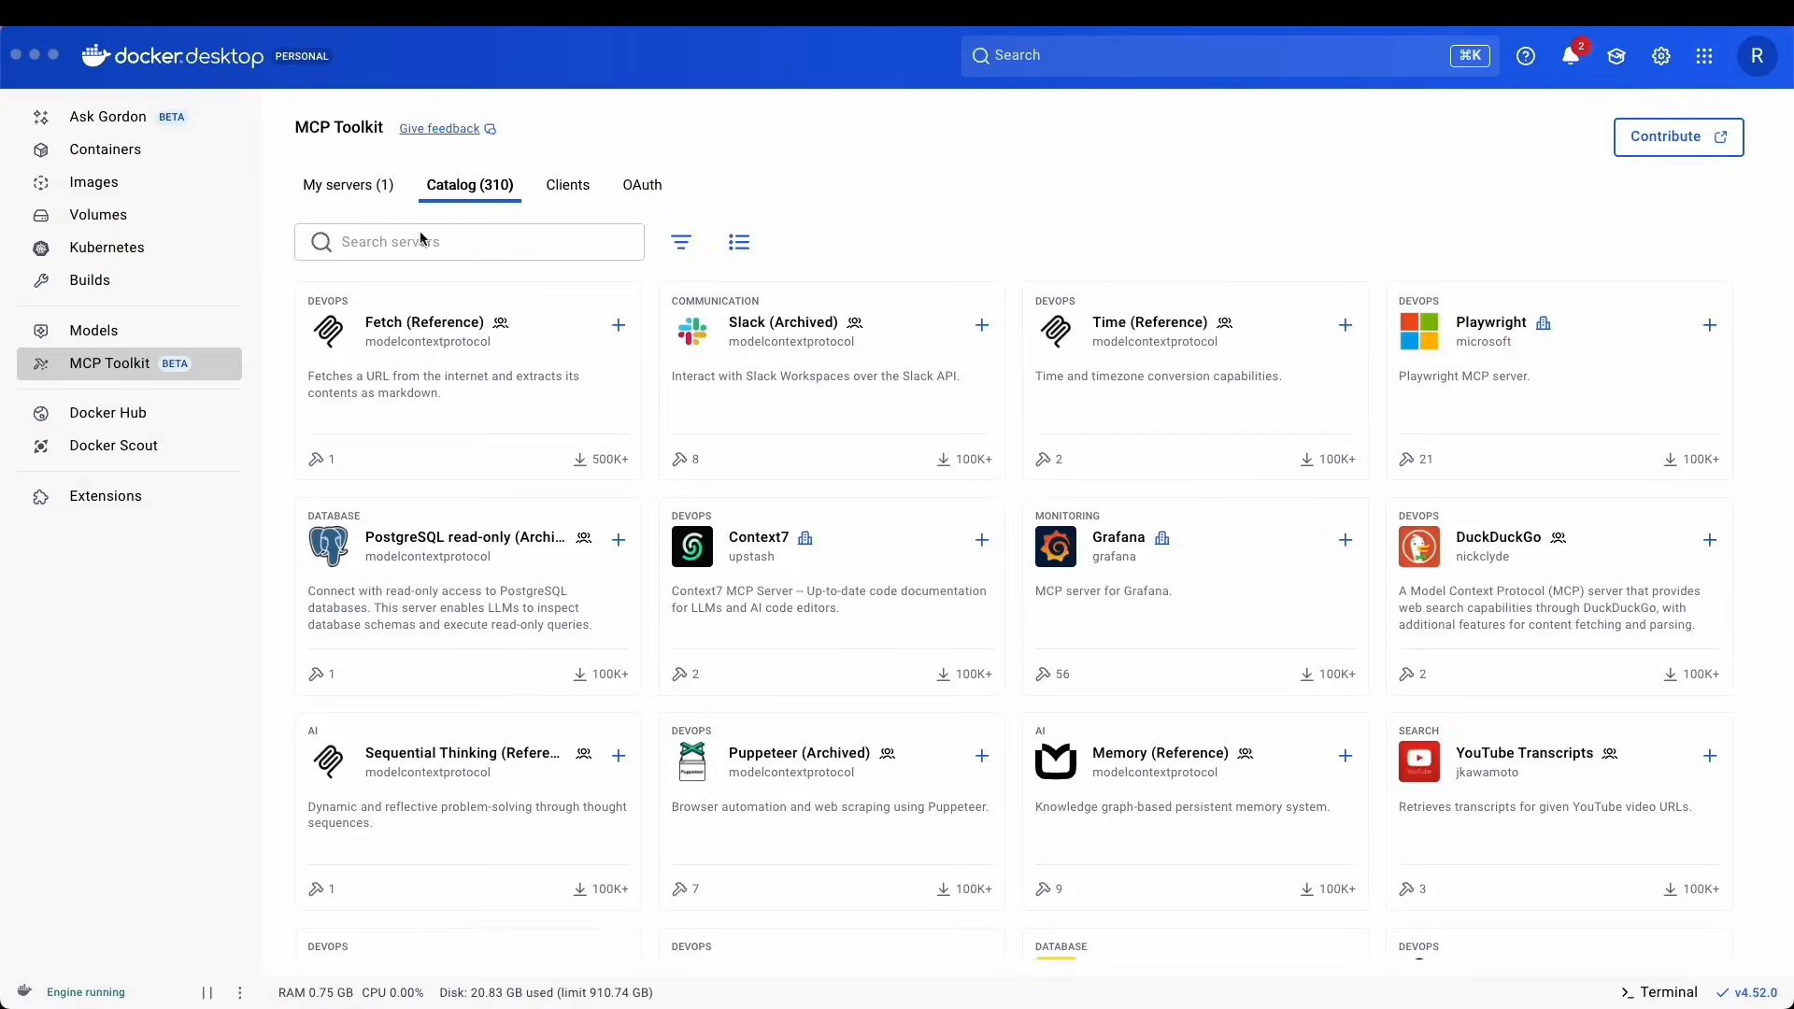
Search the catalog for "githu", add the GitHub Official server and select OAuth as its authentication method.
{"action": "left_click", "coordinate": [430, 241]}
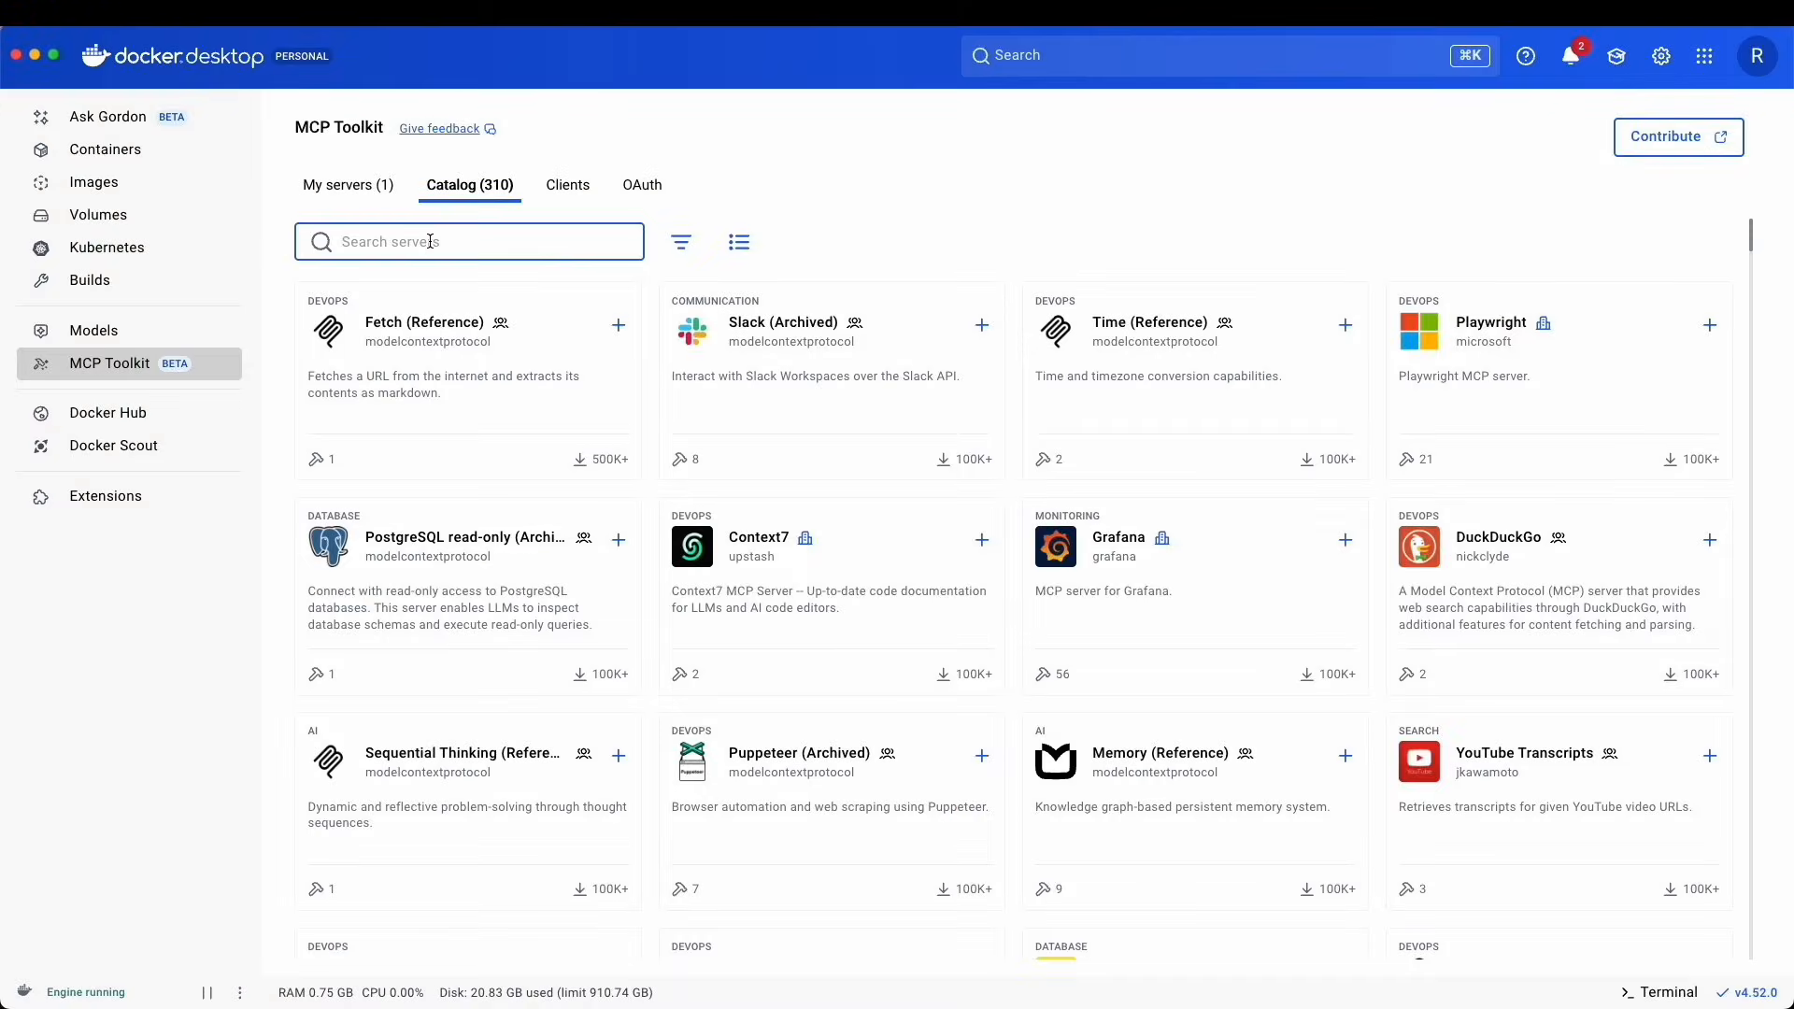
{"action": "type", "text": "githu"}
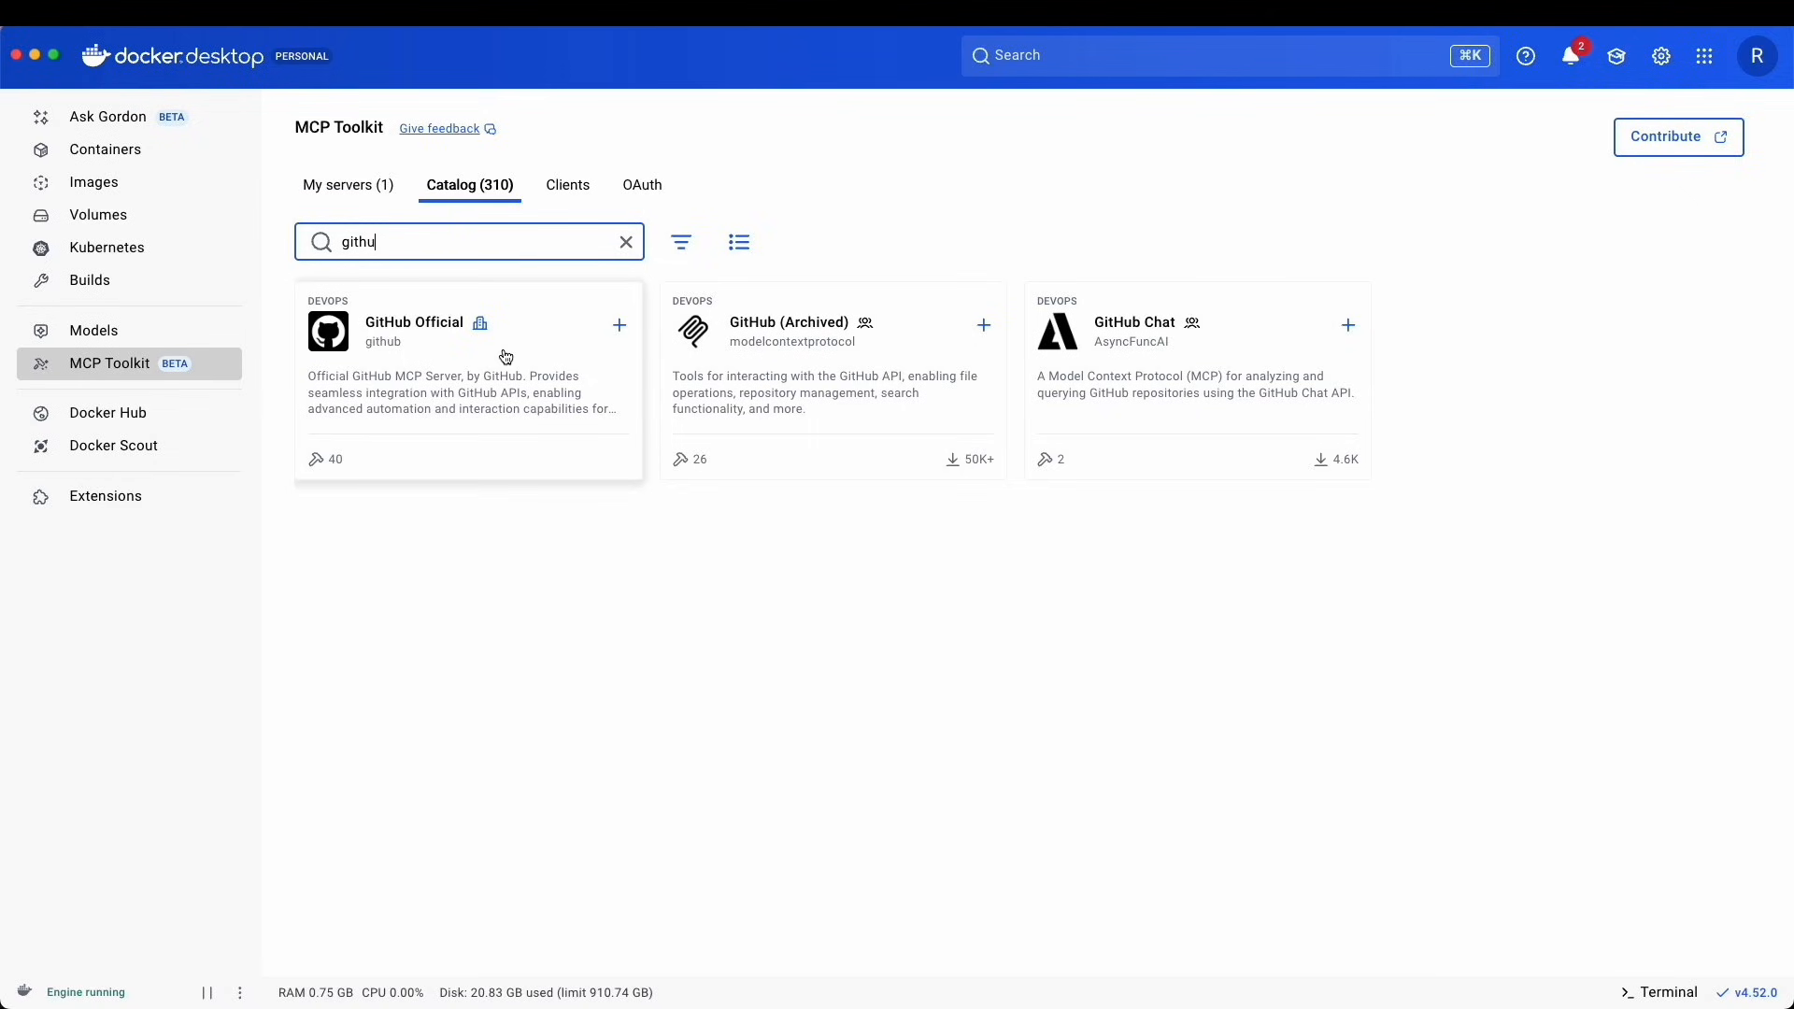
{"action": "left_click", "coordinate": [621, 329]}
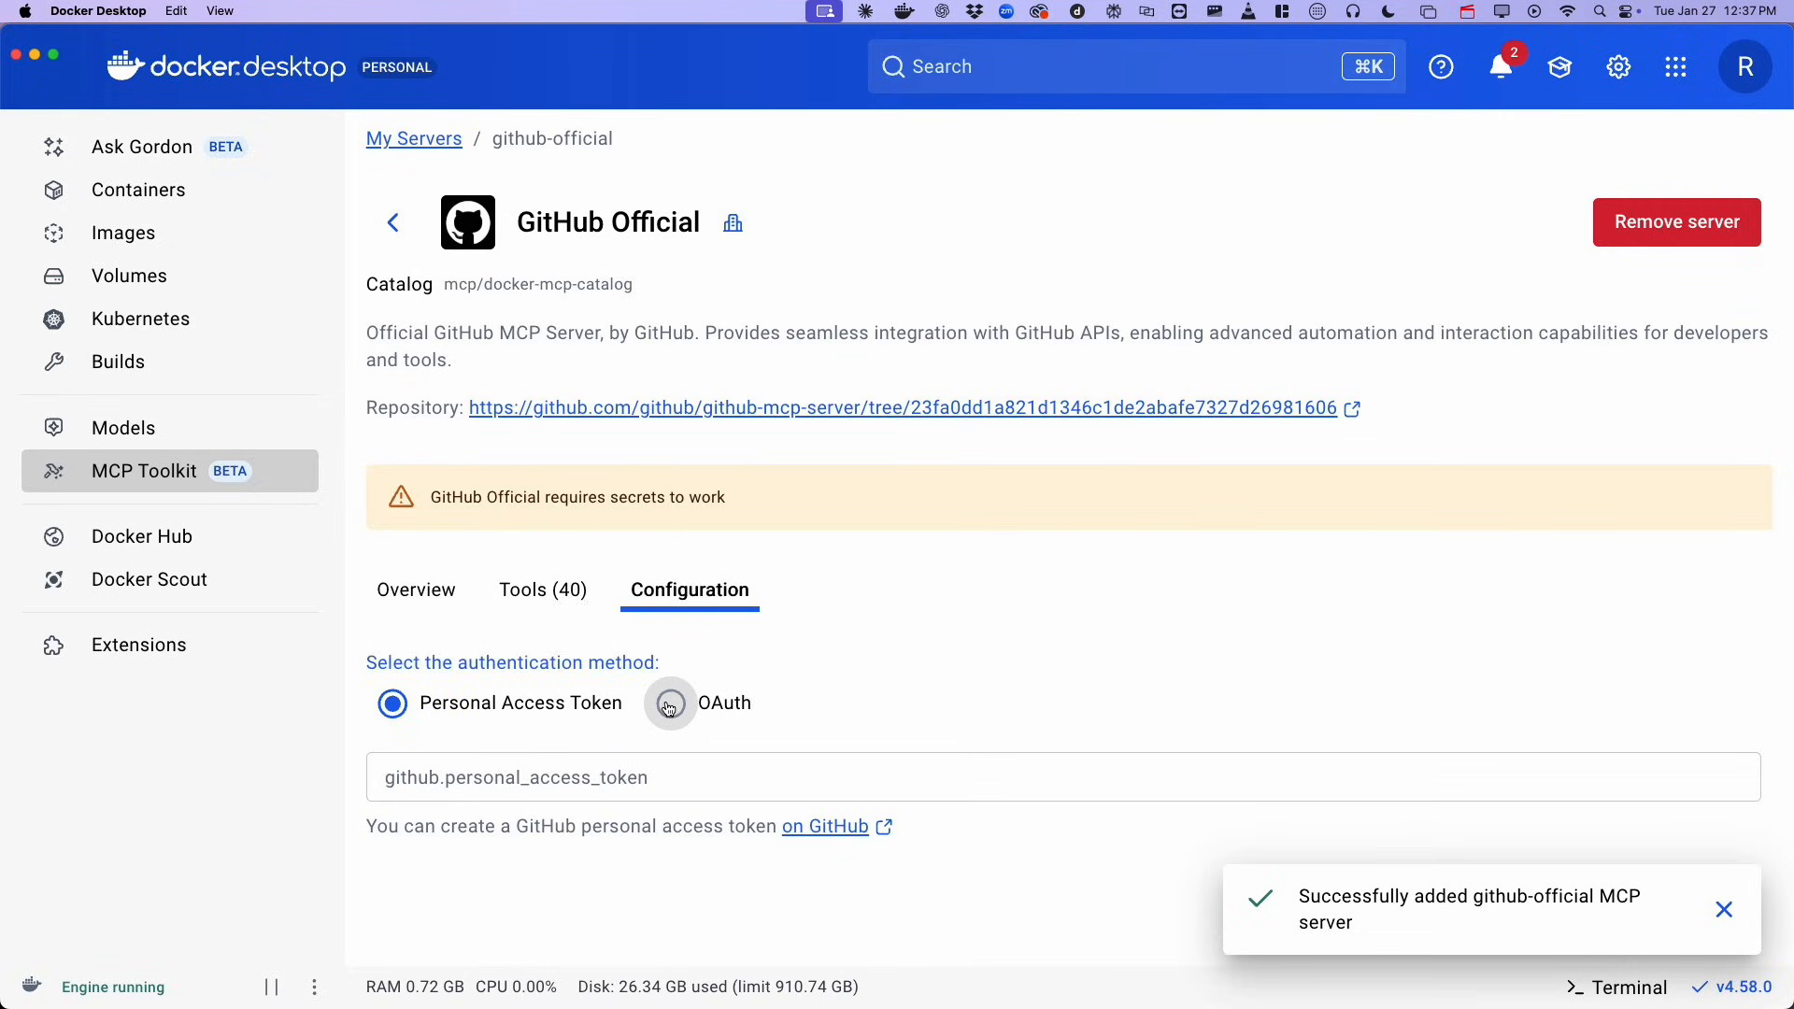
{"action": "left_click", "coordinate": [669, 708]}
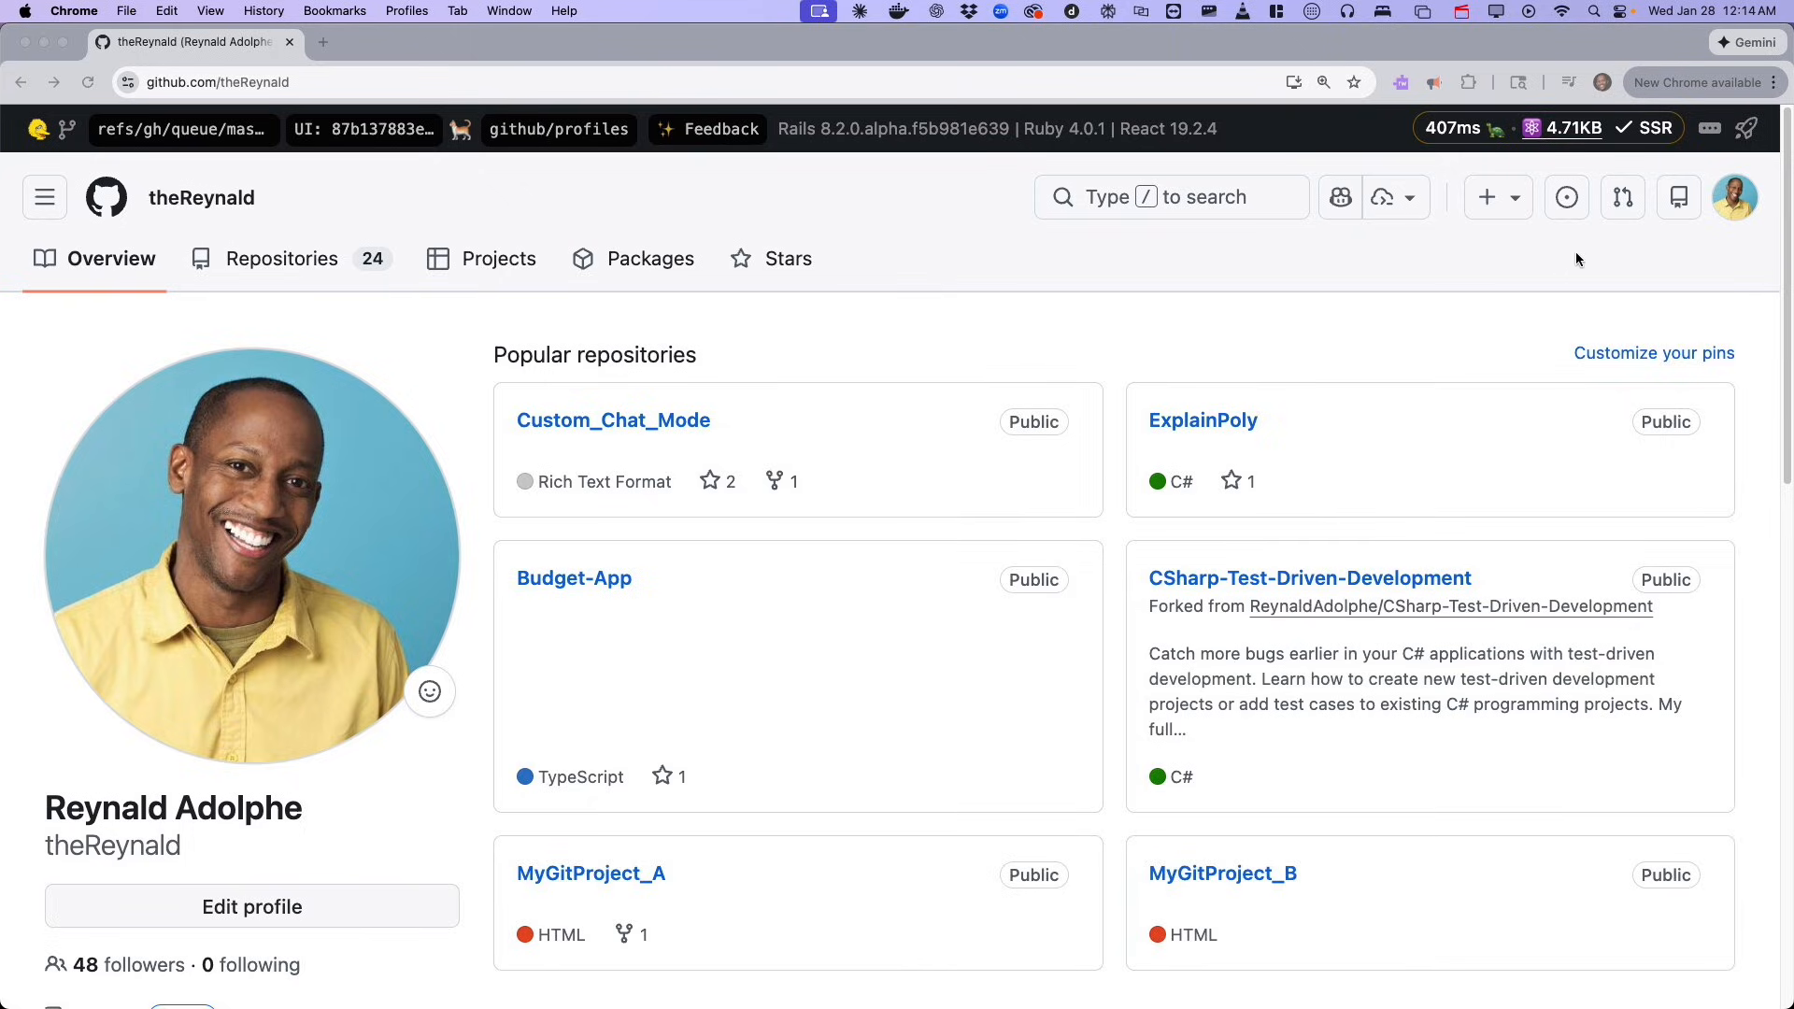
Switch to GitHub and open the account's developer settings to view the fine-grained personal access tokens.
{"action": "left_click", "coordinate": [1738, 199]}
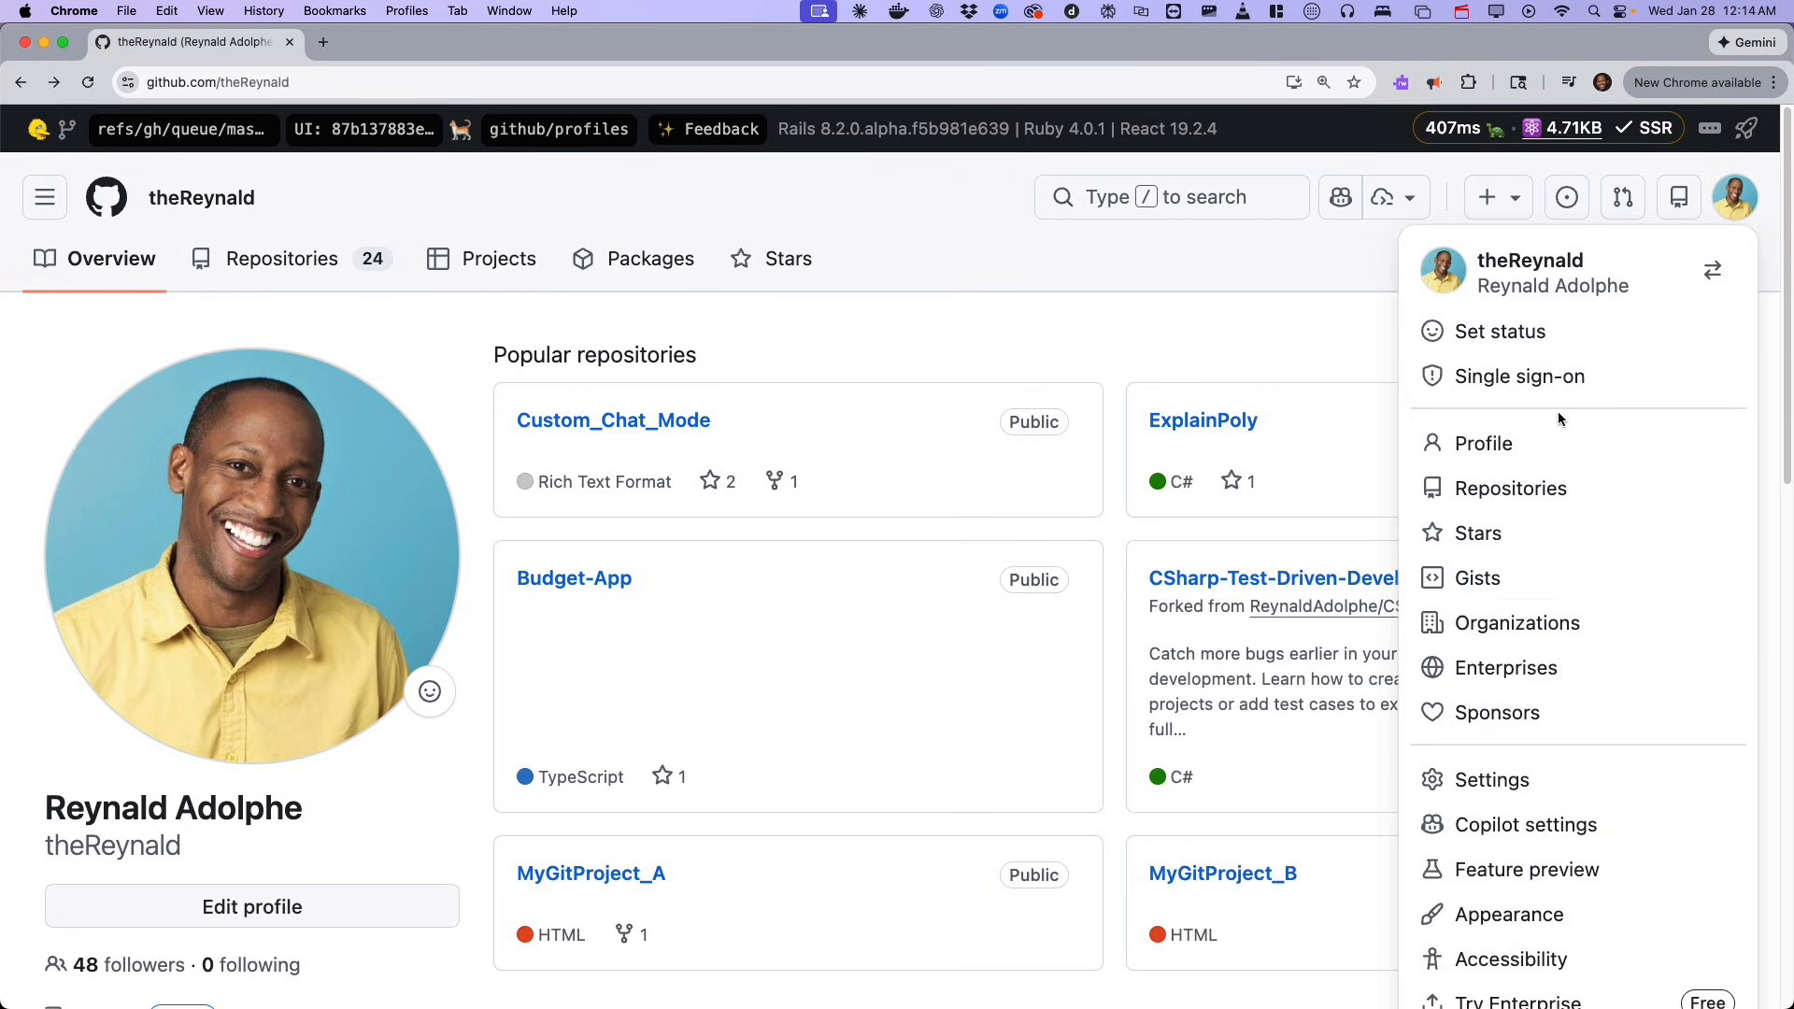
{"action": "left_click", "coordinate": [1529, 781]}
{"action": "scroll", "coordinate": [698, 578], "scroll_direction": "down", "scroll_amount": 15}
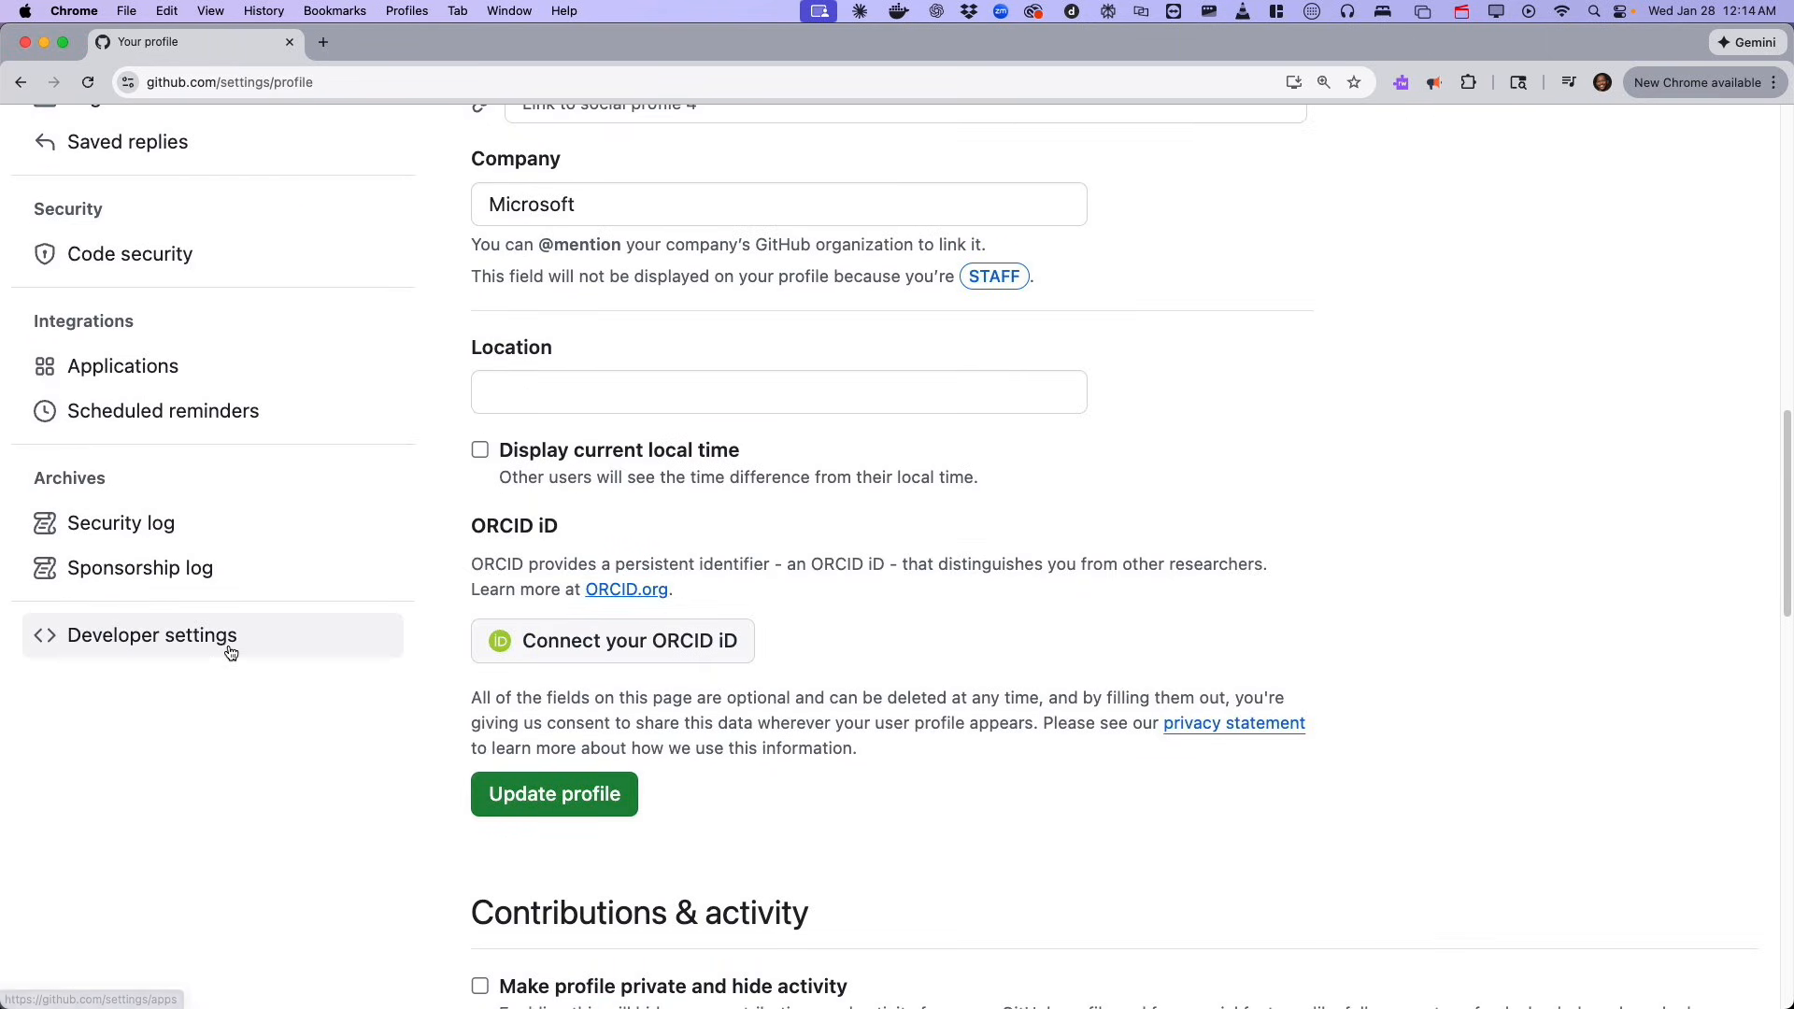
{"action": "left_click", "coordinate": [229, 643]}
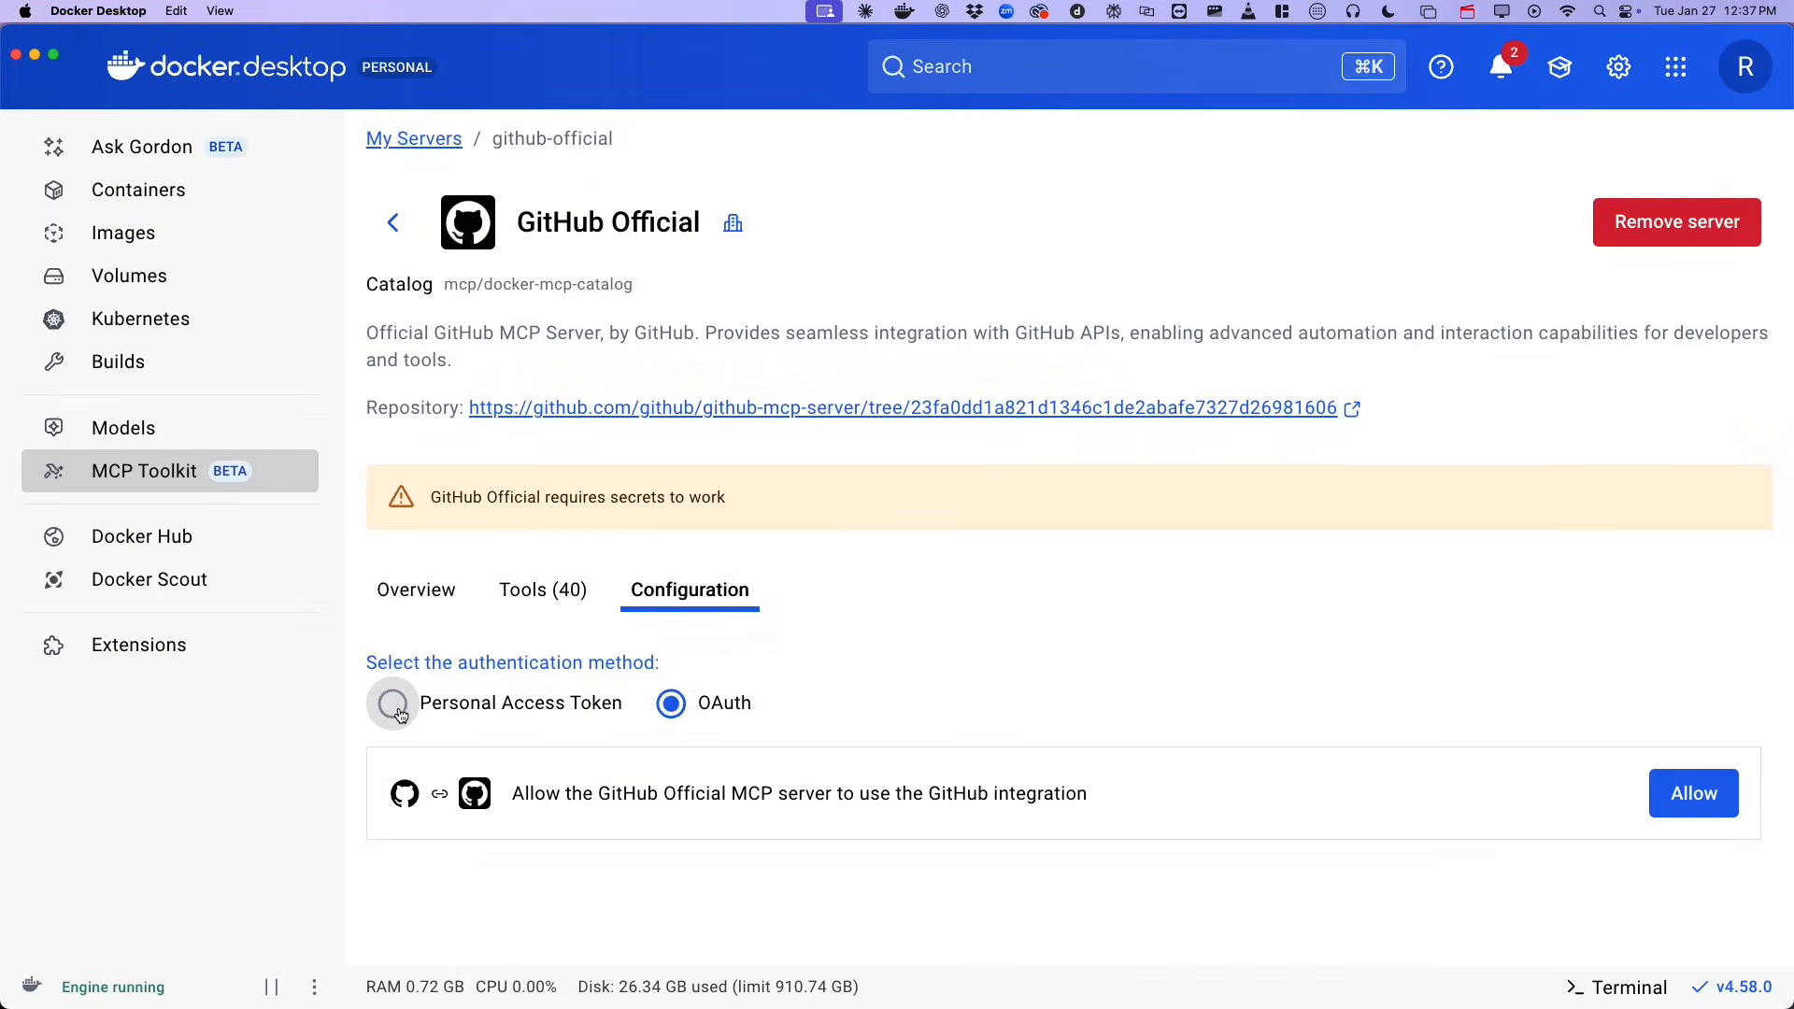
Switch back to Docker Desktop, set GitHub Official's authentication to Personal Access Token, and paste and save the GitHub personal access token.
{"action": "left_click", "coordinate": [399, 714]}
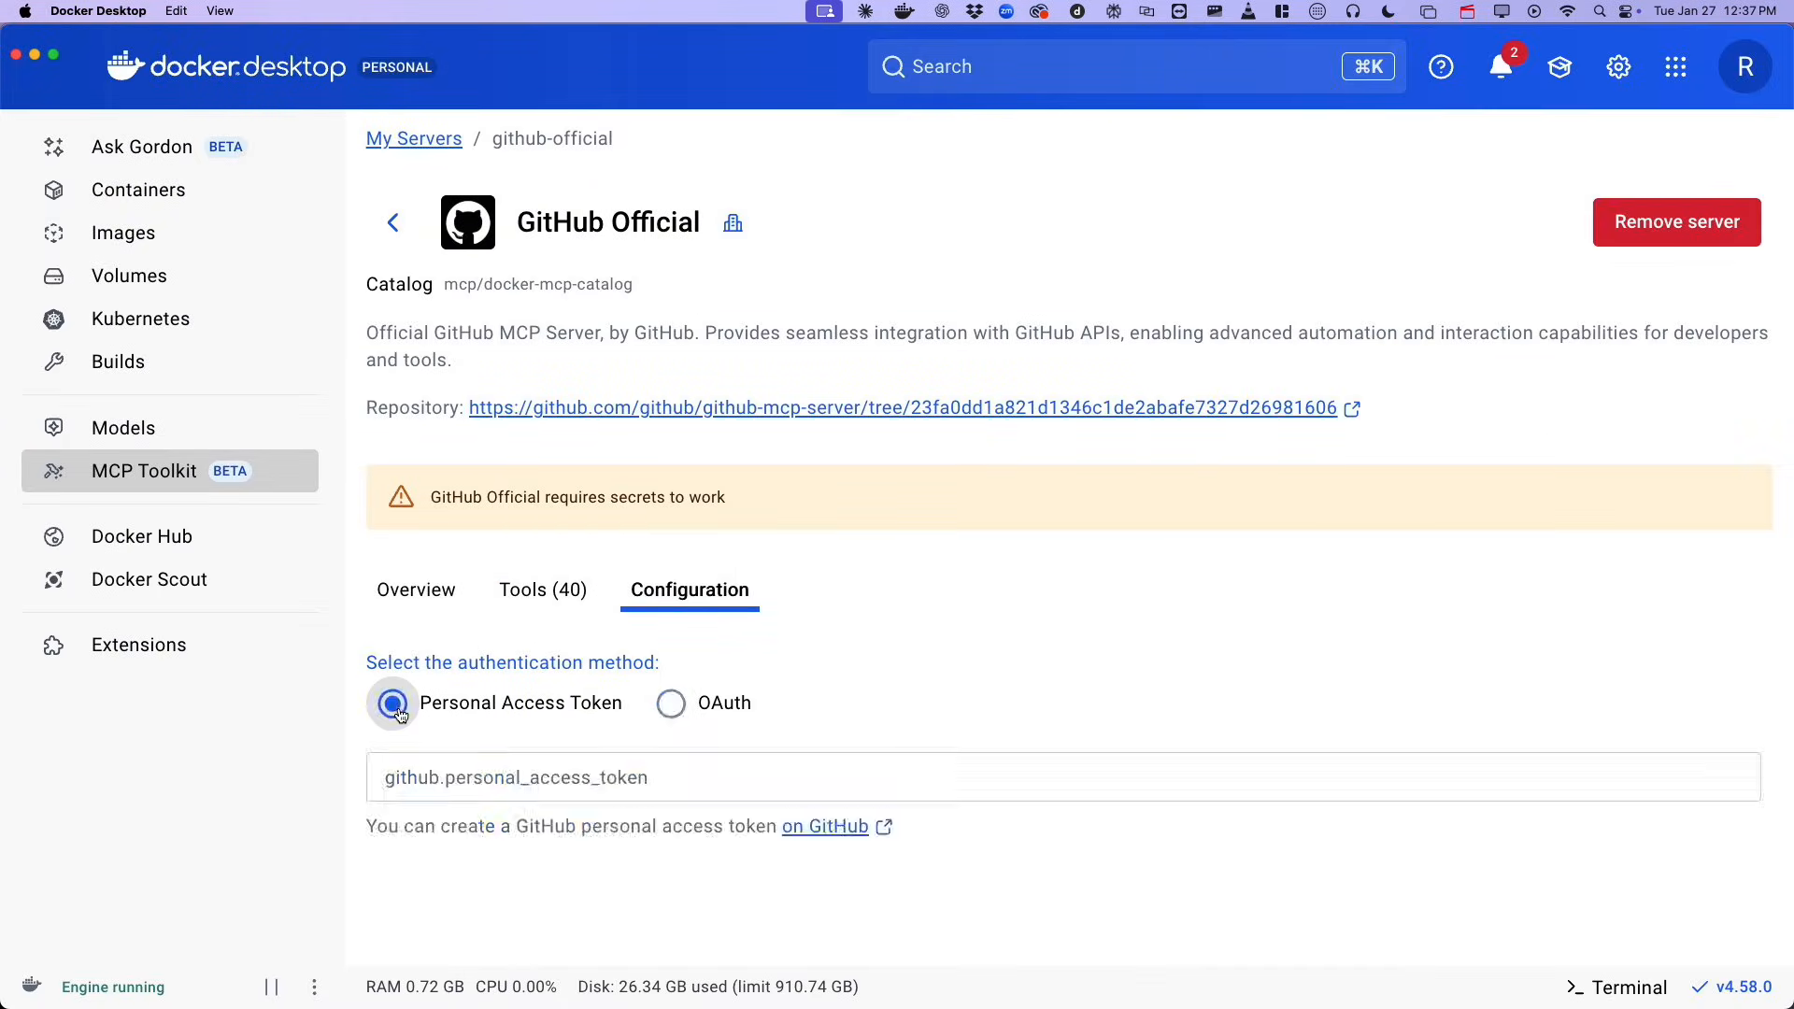
{"action": "left_click", "coordinate": [413, 776]}
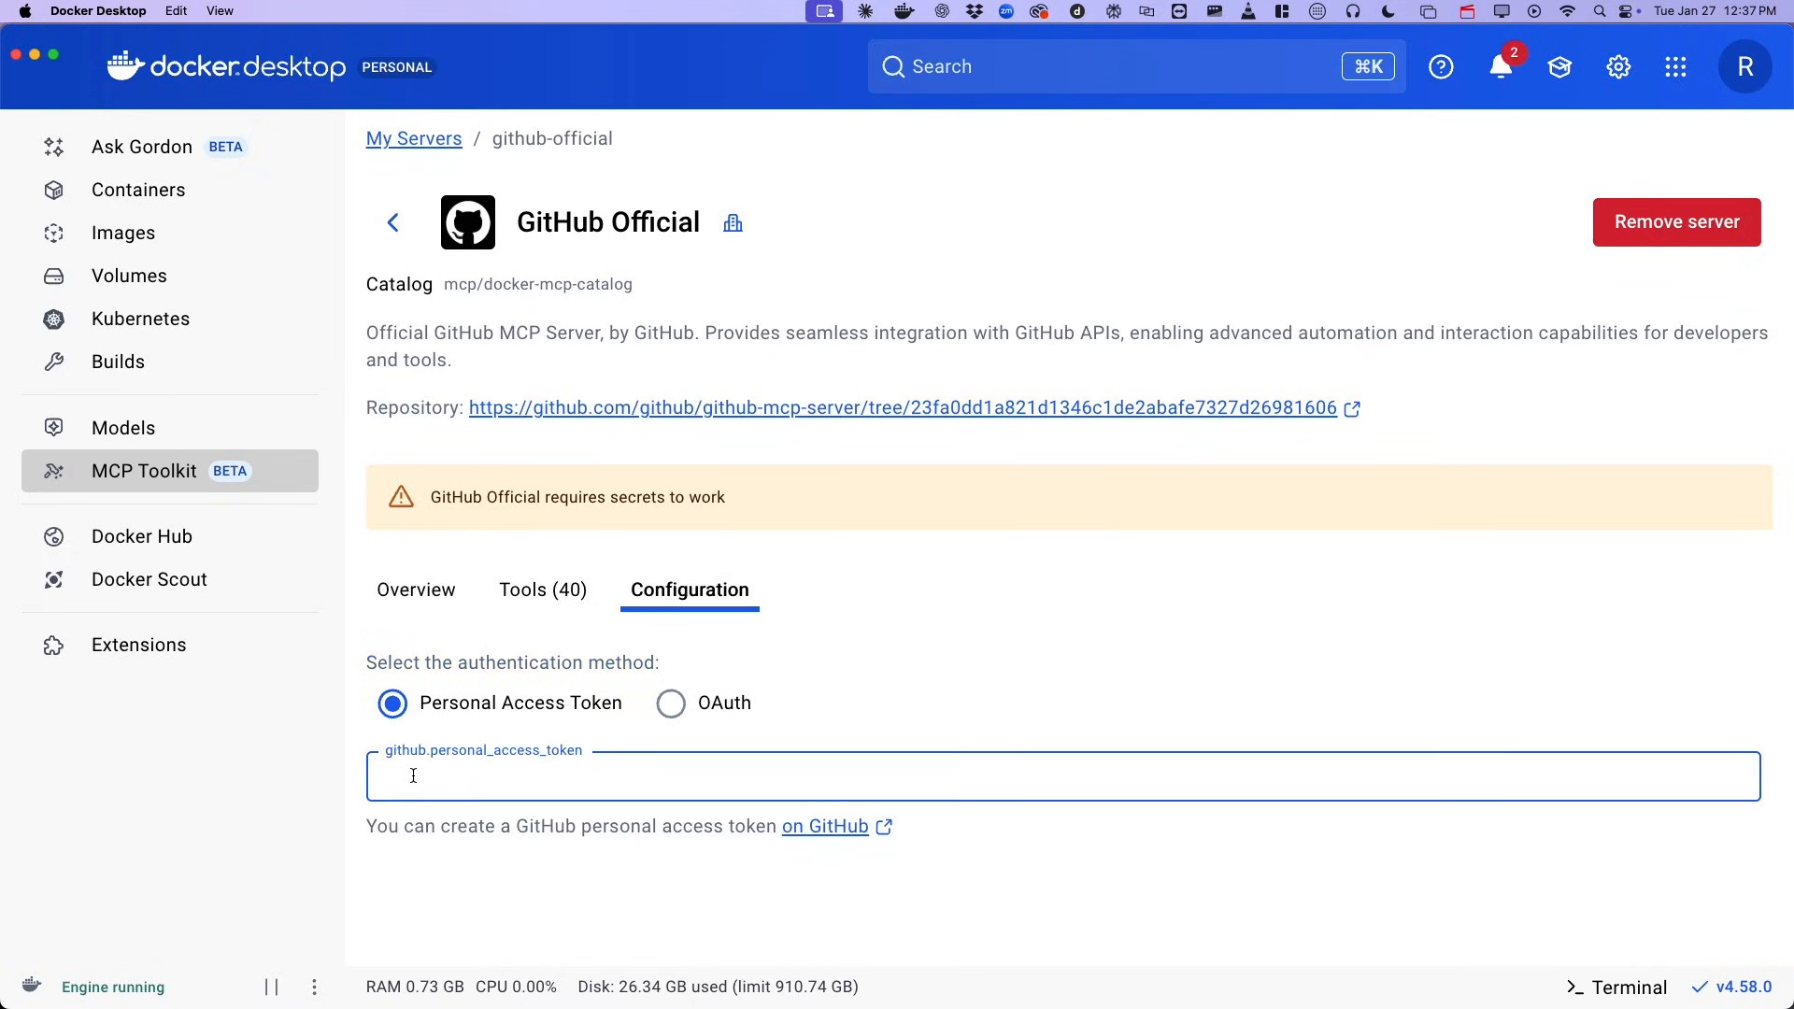
{"action": "key", "text": "super+v"}
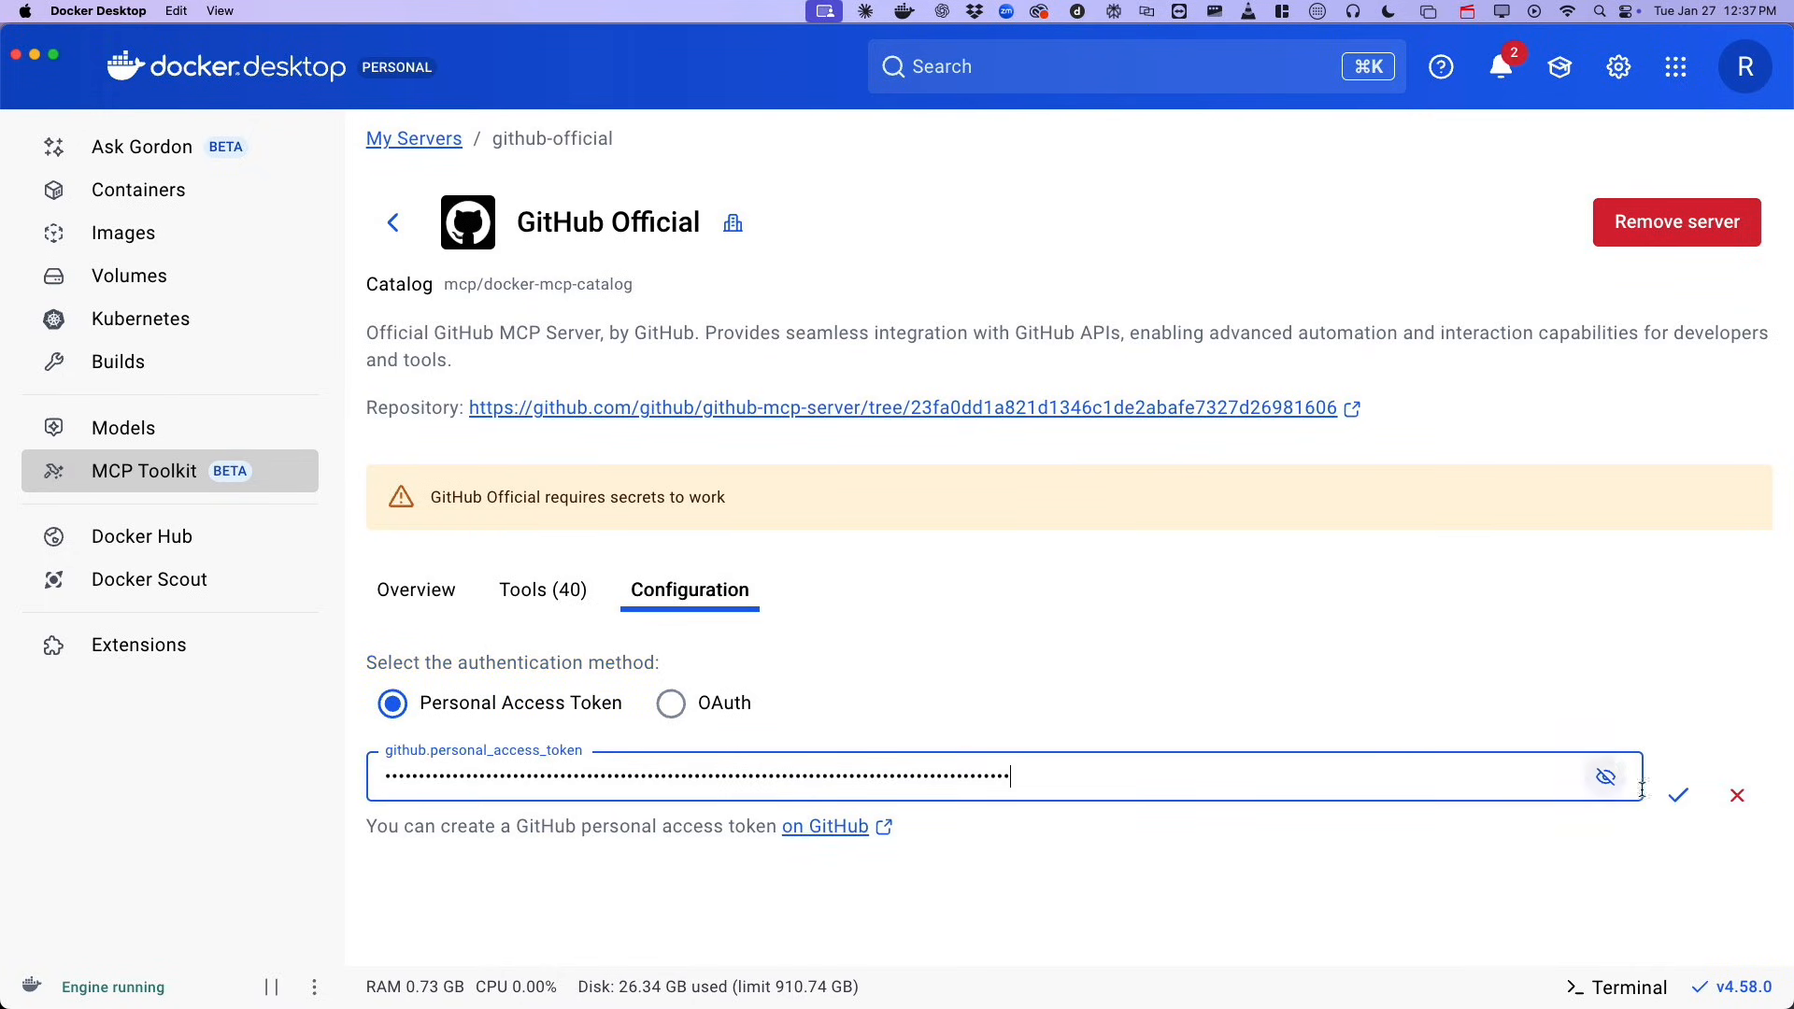
{"action": "left_click", "coordinate": [1679, 797]}
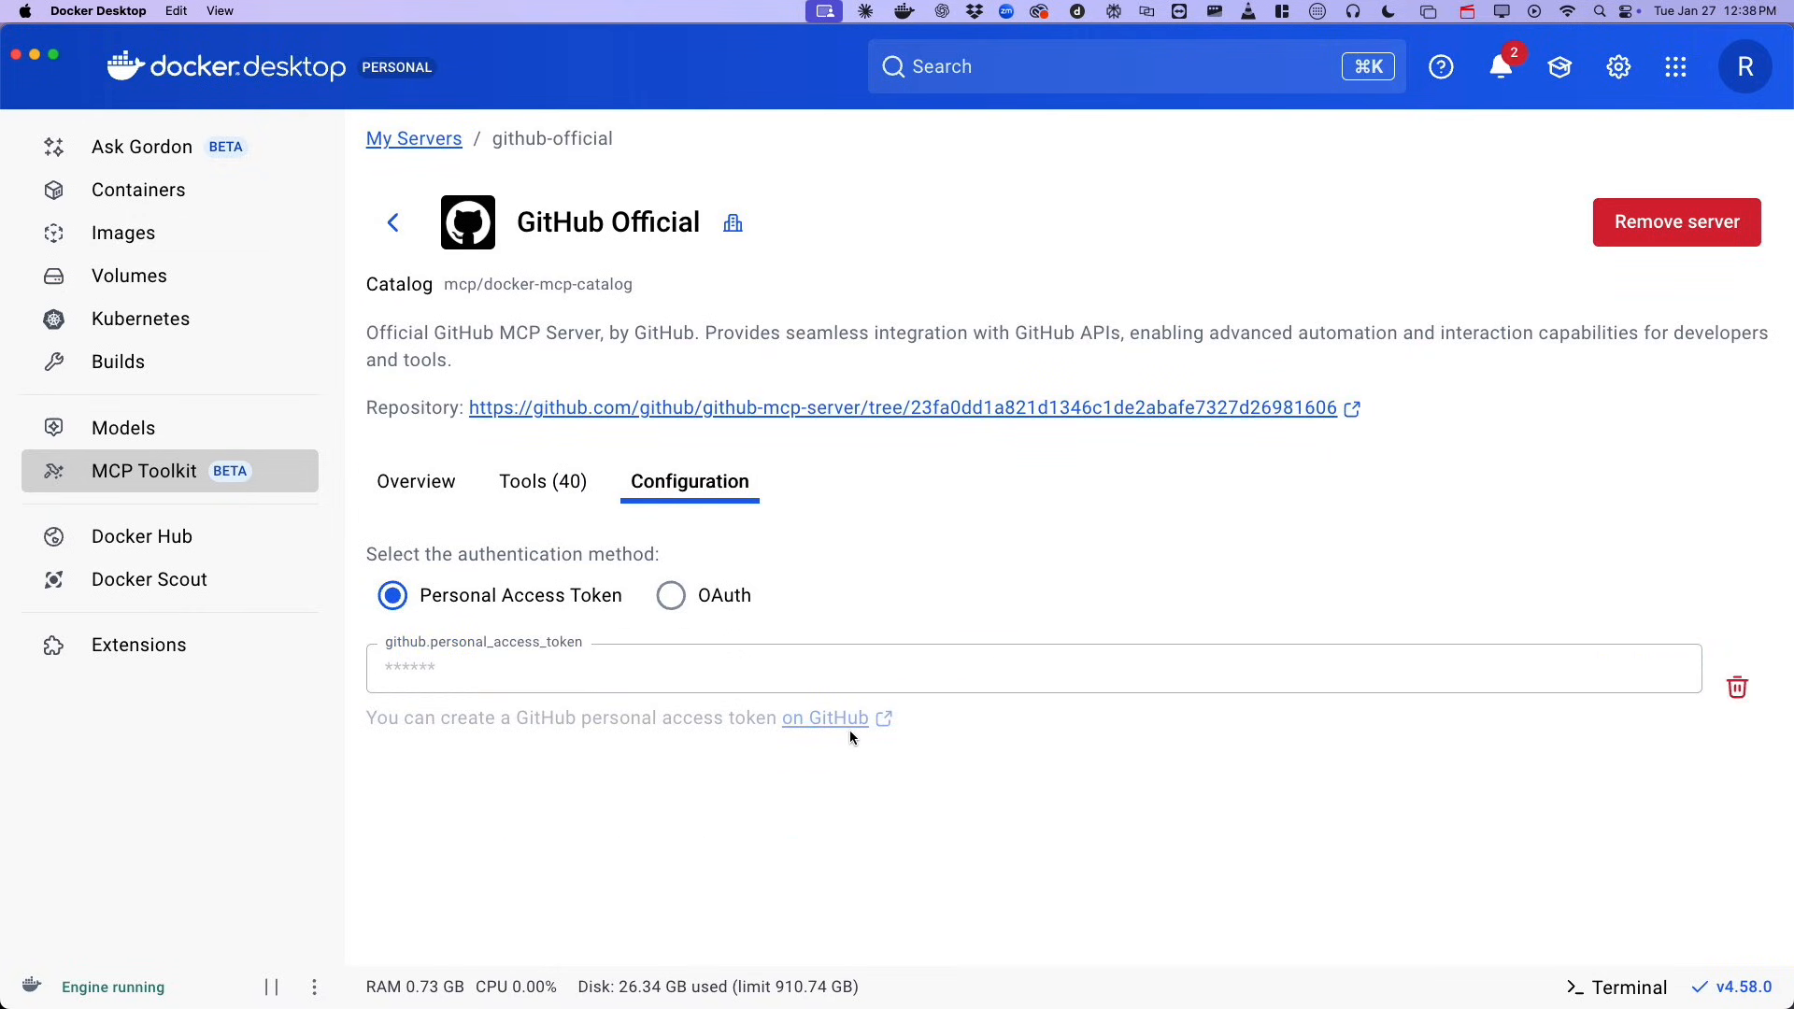
Set GitHub Official's authentication to OAuth, authorize Docker MCP Toolkit on the GitHub account and return to Docker Desktop.
{"action": "left_click", "coordinate": [671, 596]}
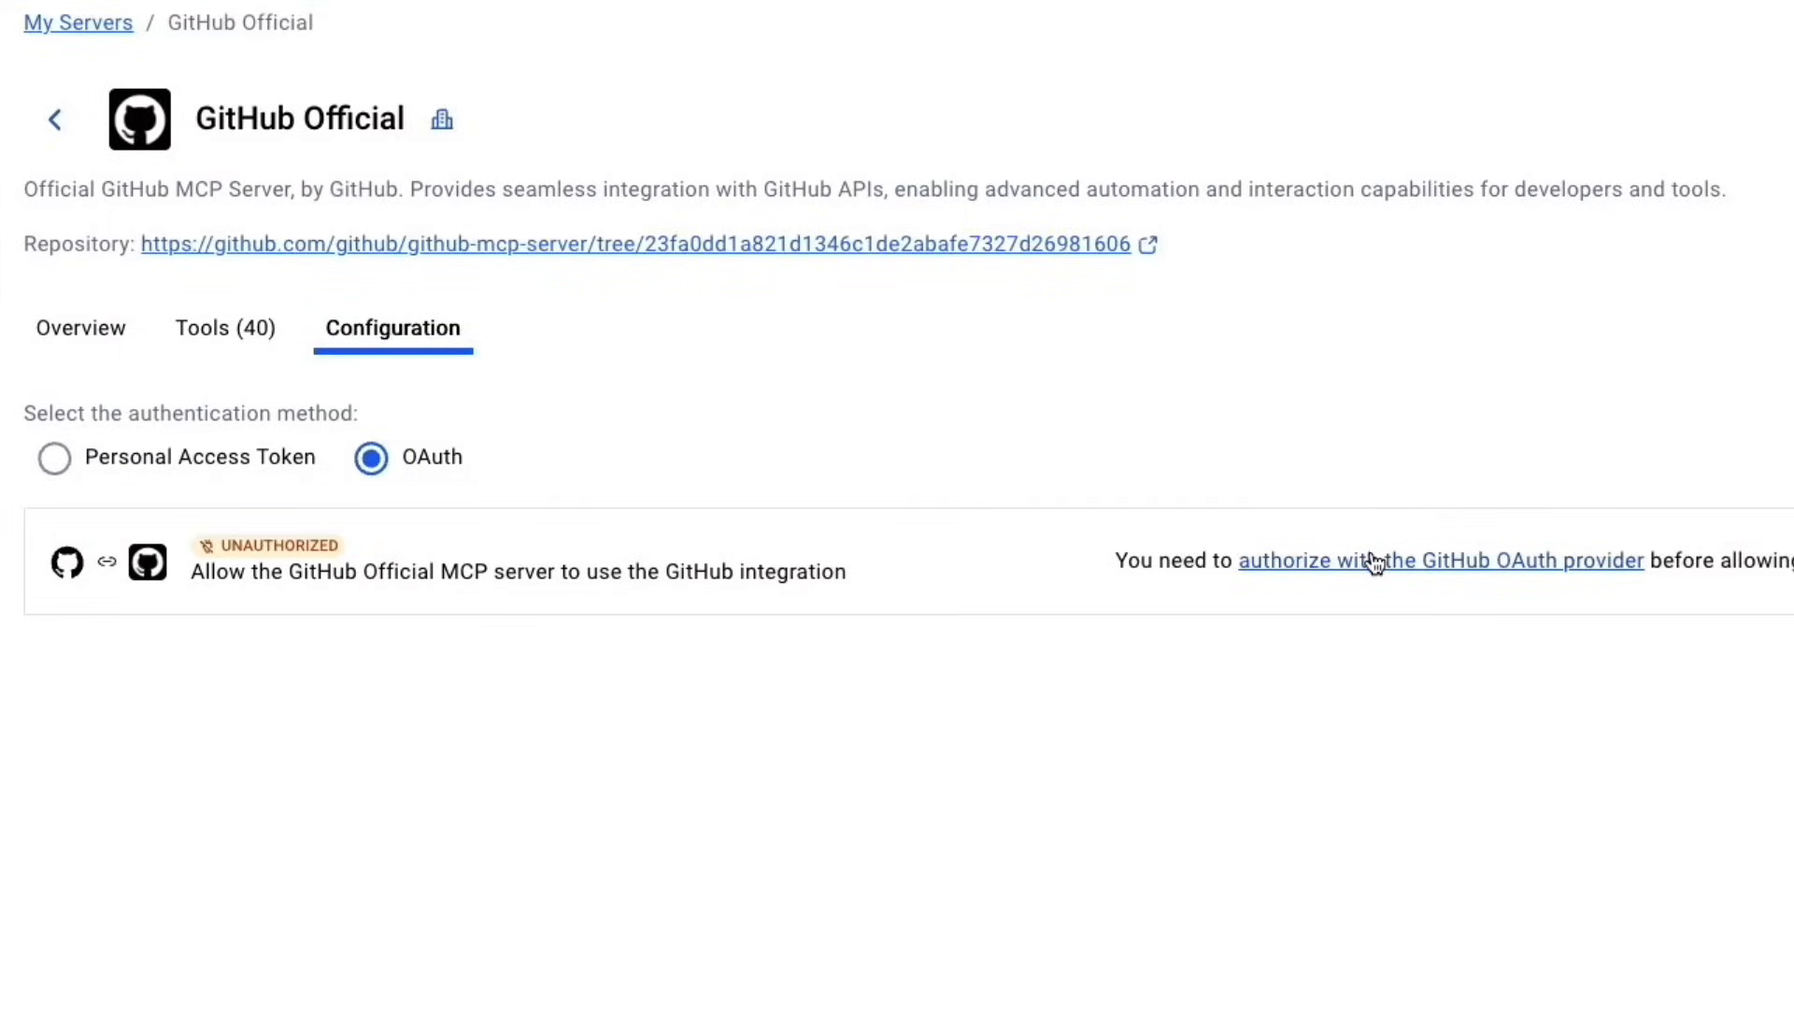
{"action": "left_click", "coordinate": [1374, 561]}
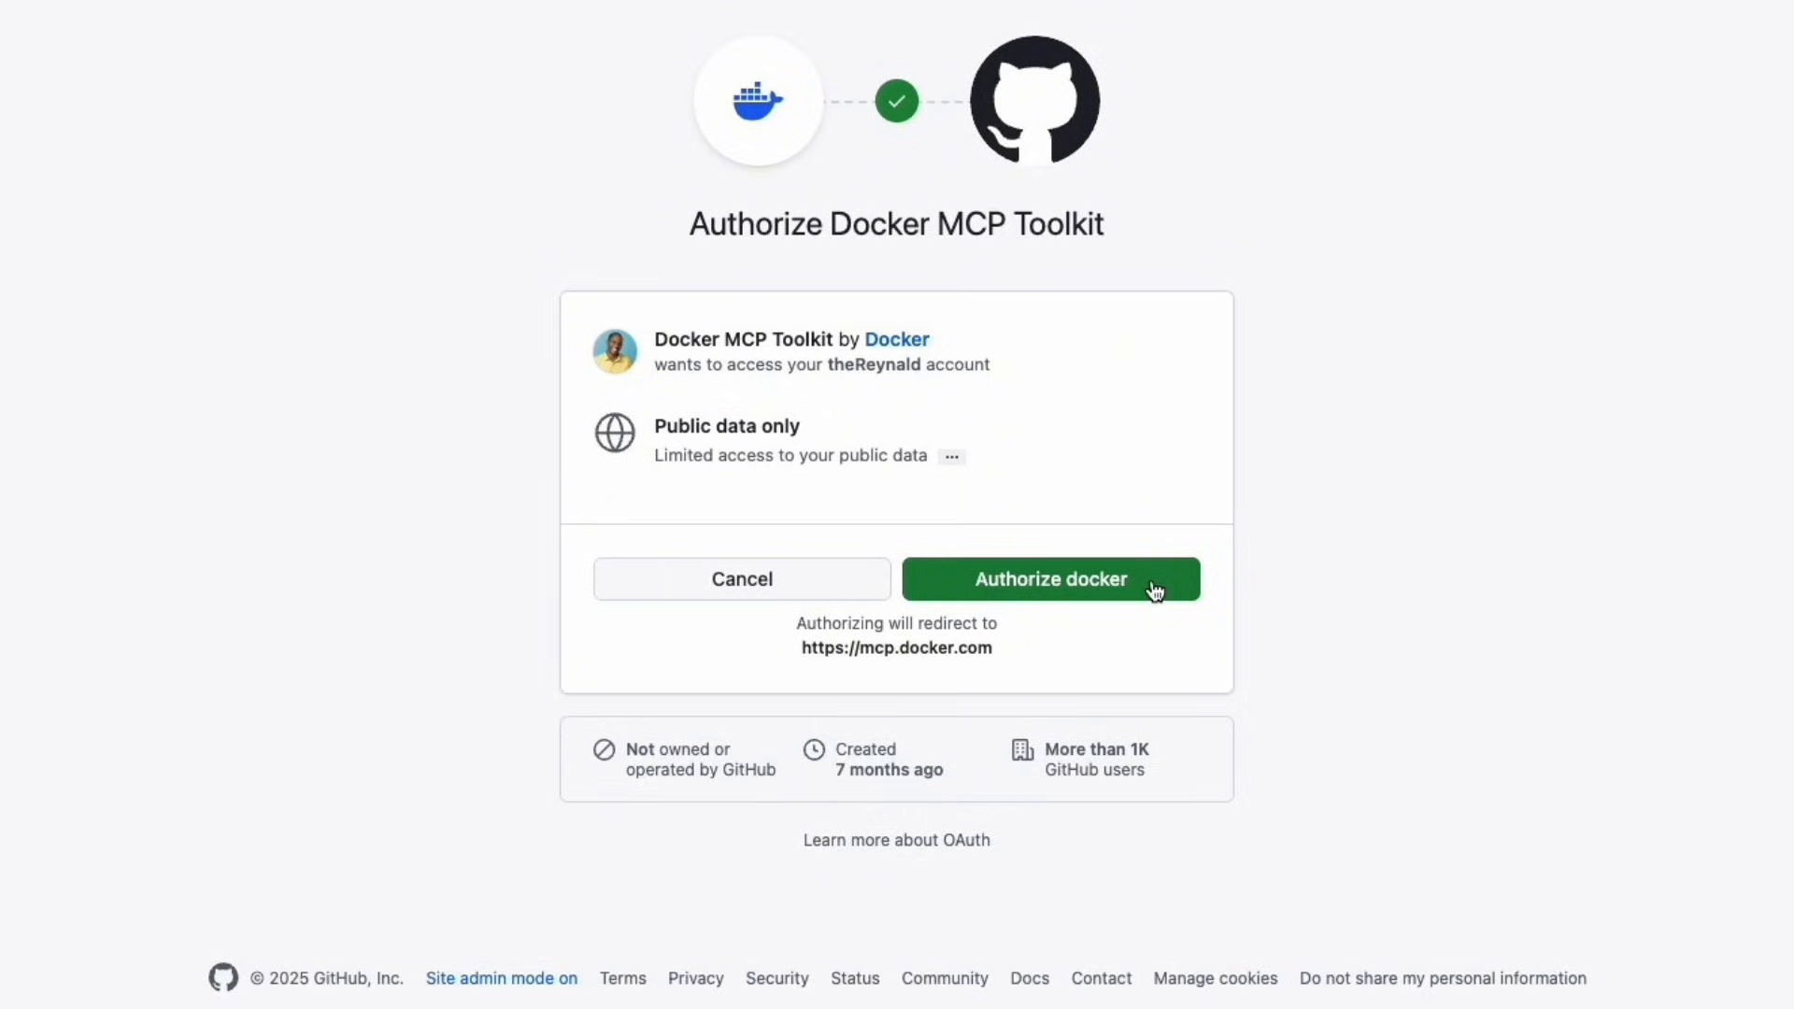
{"action": "left_click", "coordinate": [1154, 587]}
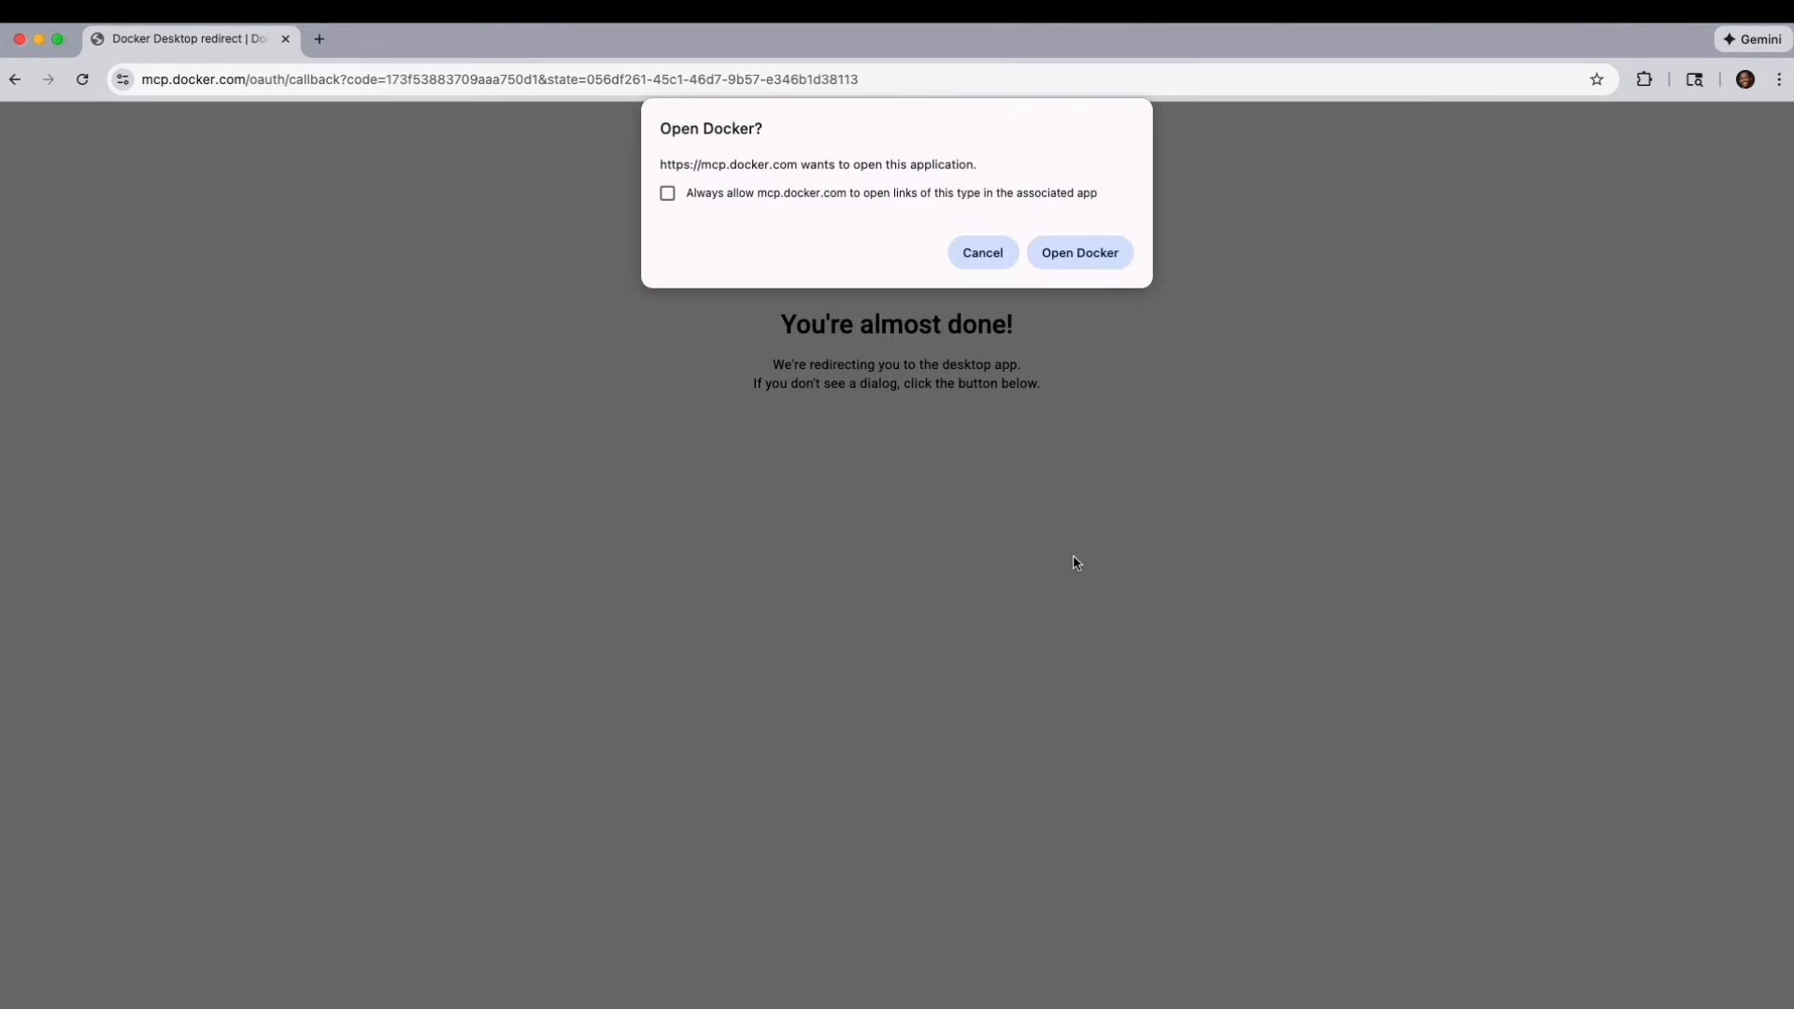
{"action": "left_click", "coordinate": [1084, 264]}
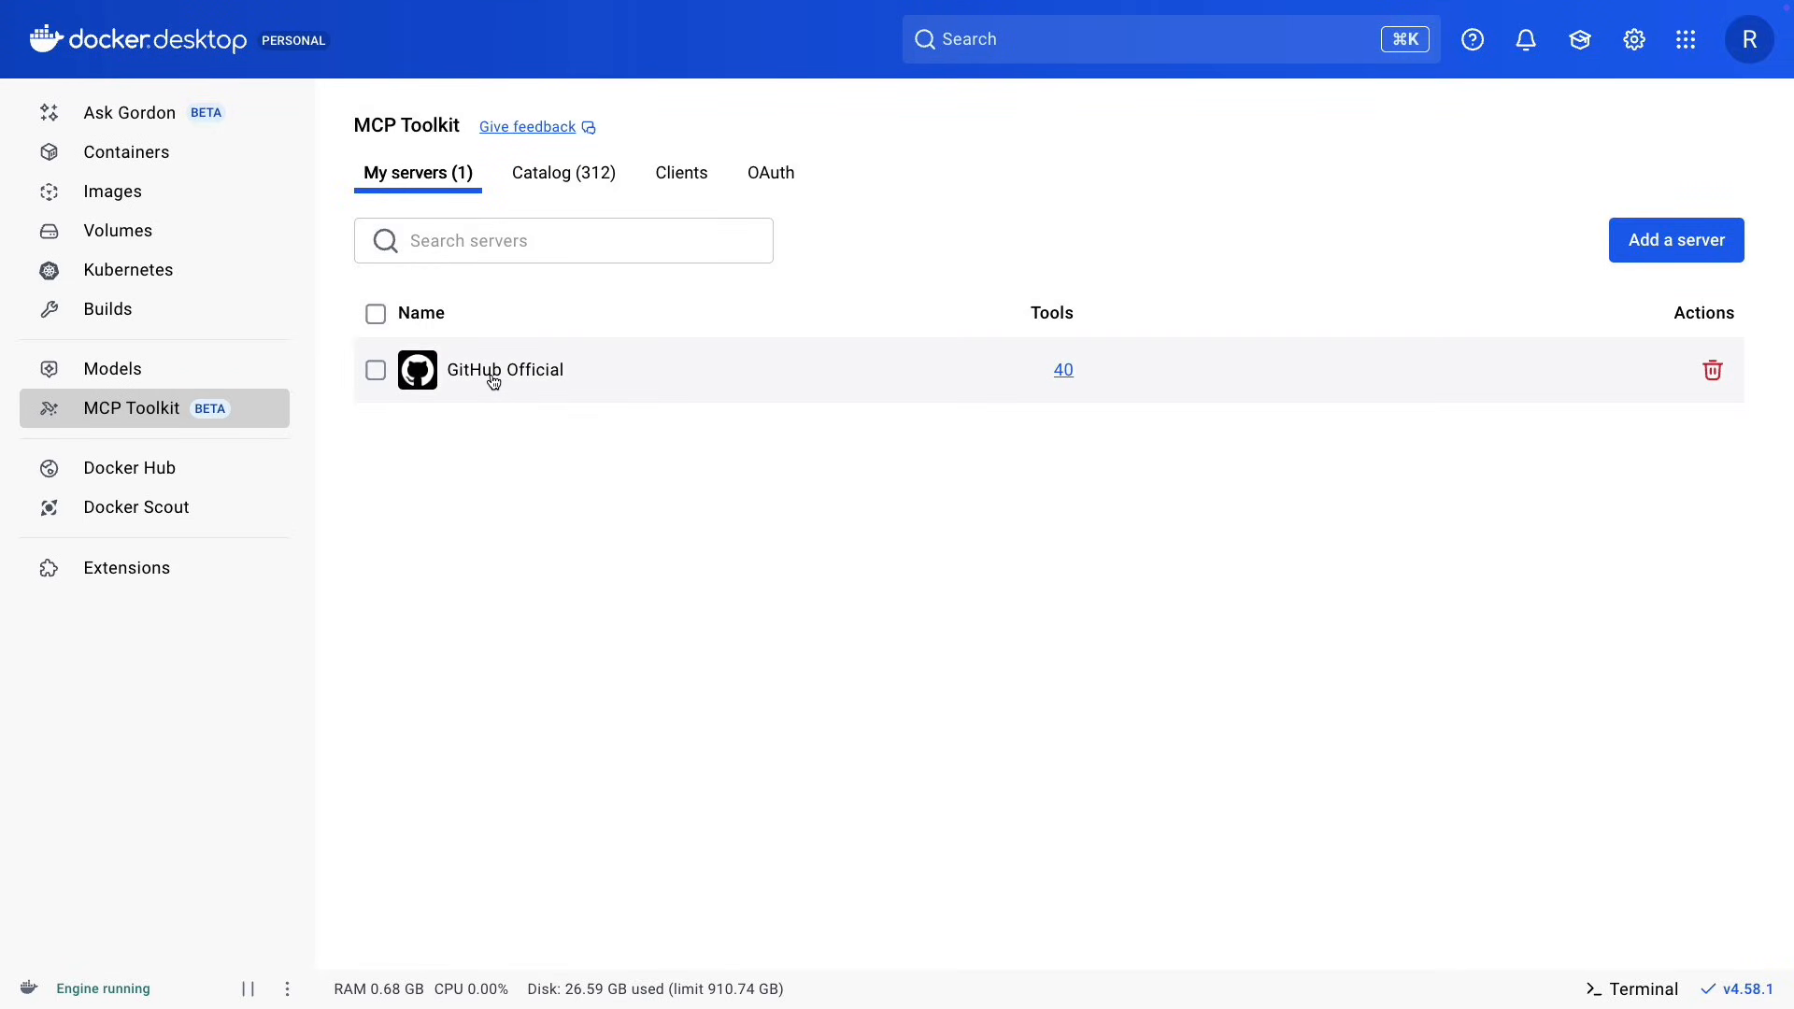
Open the GitHub Official server and examine its list of tools and its authentication configuration.
{"action": "left_click", "coordinate": [493, 379]}
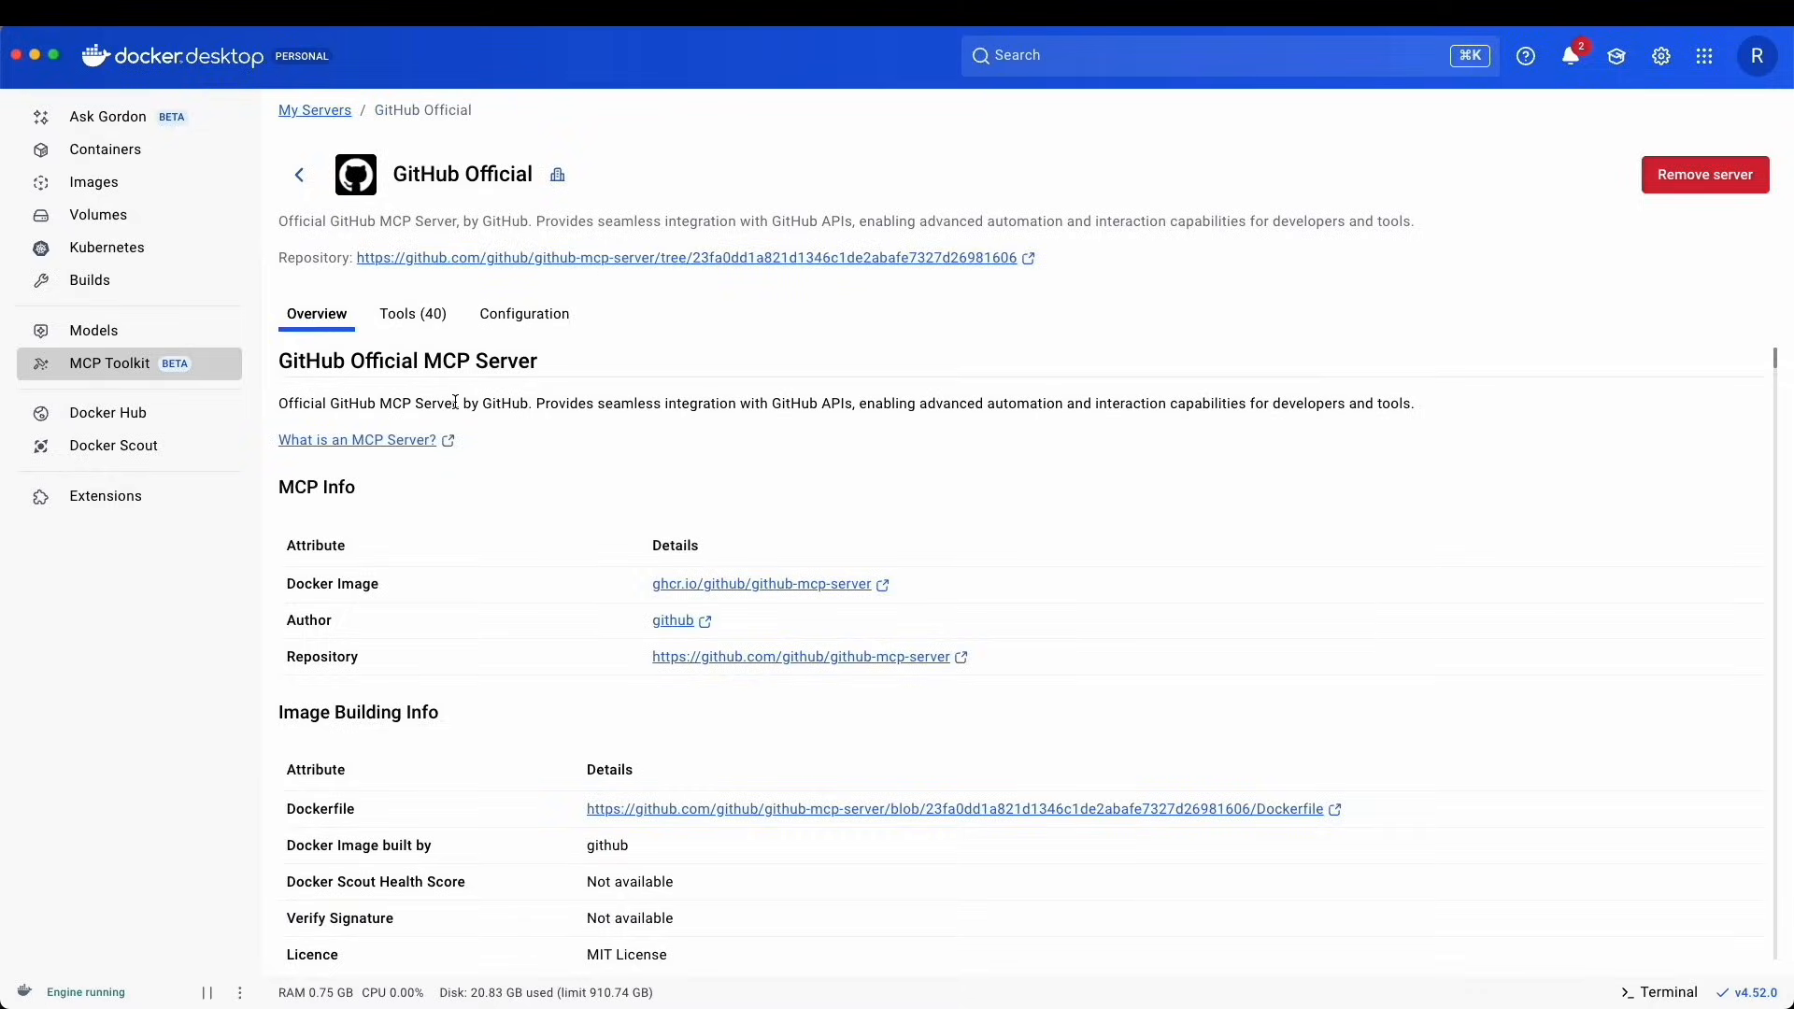
{"action": "left_click", "coordinate": [416, 316]}
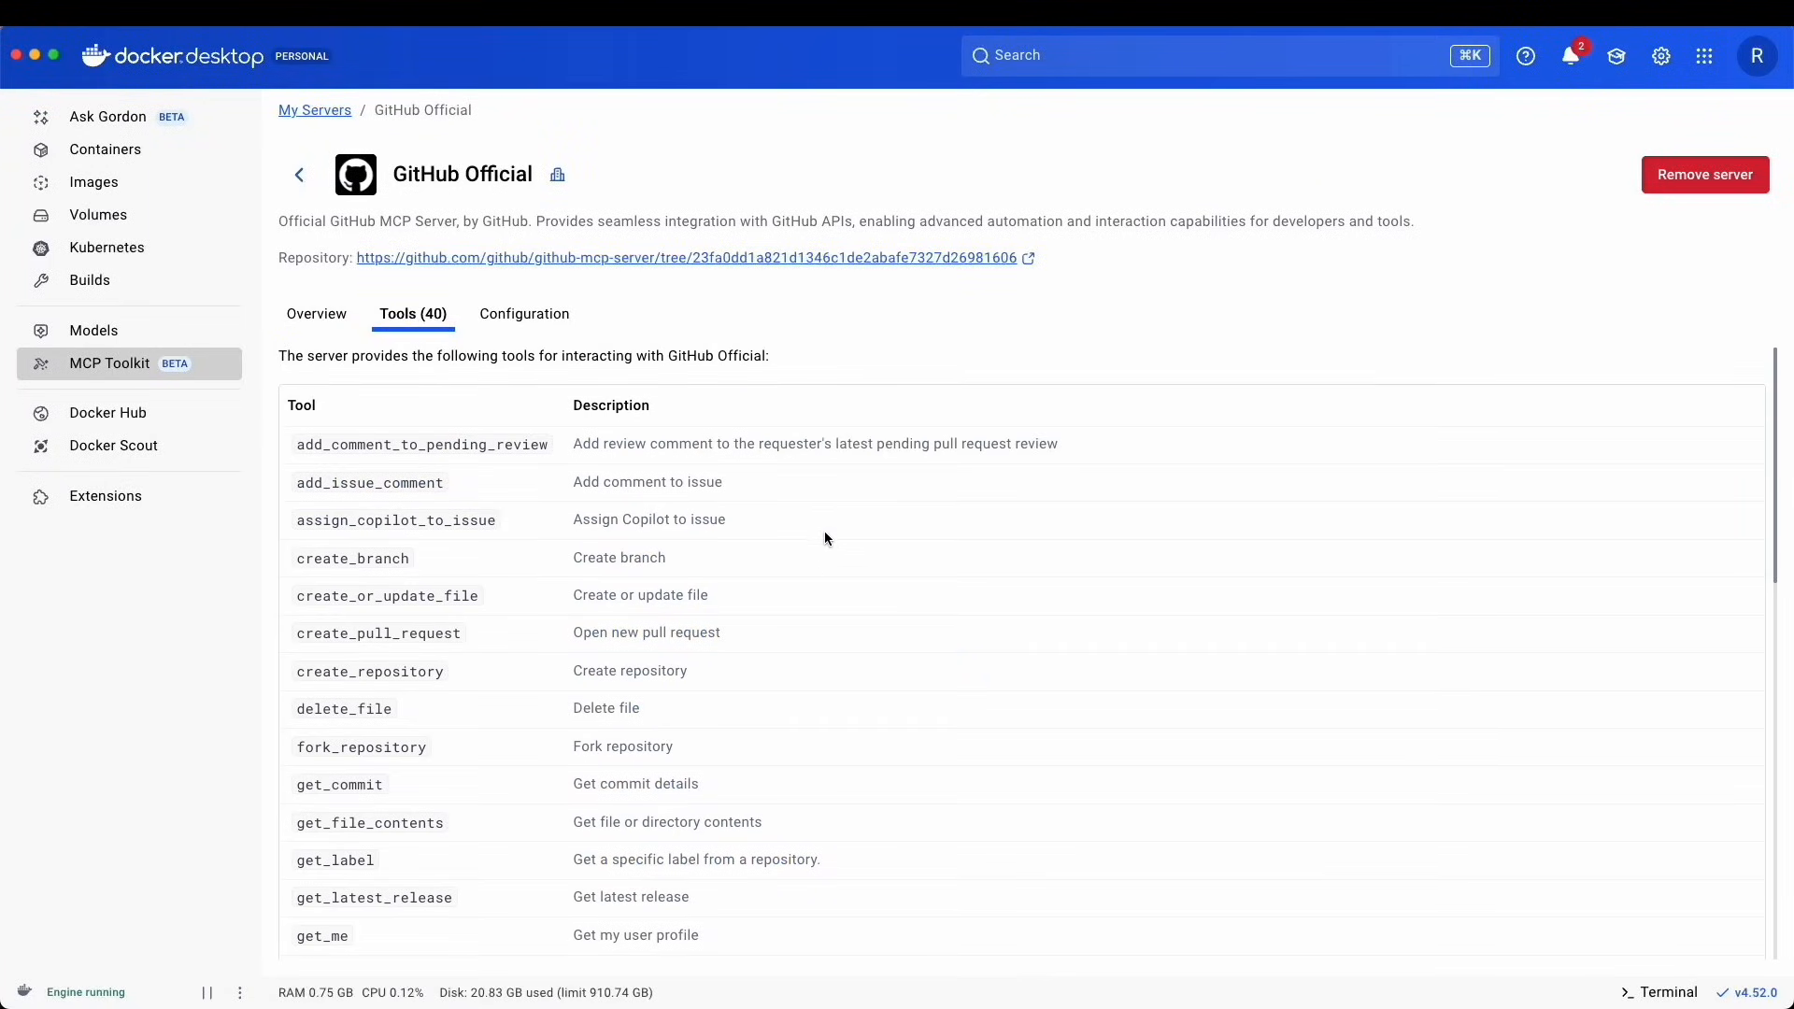
{"action": "scroll", "coordinate": [828, 537], "scroll_direction": "down", "scroll_amount": 5}
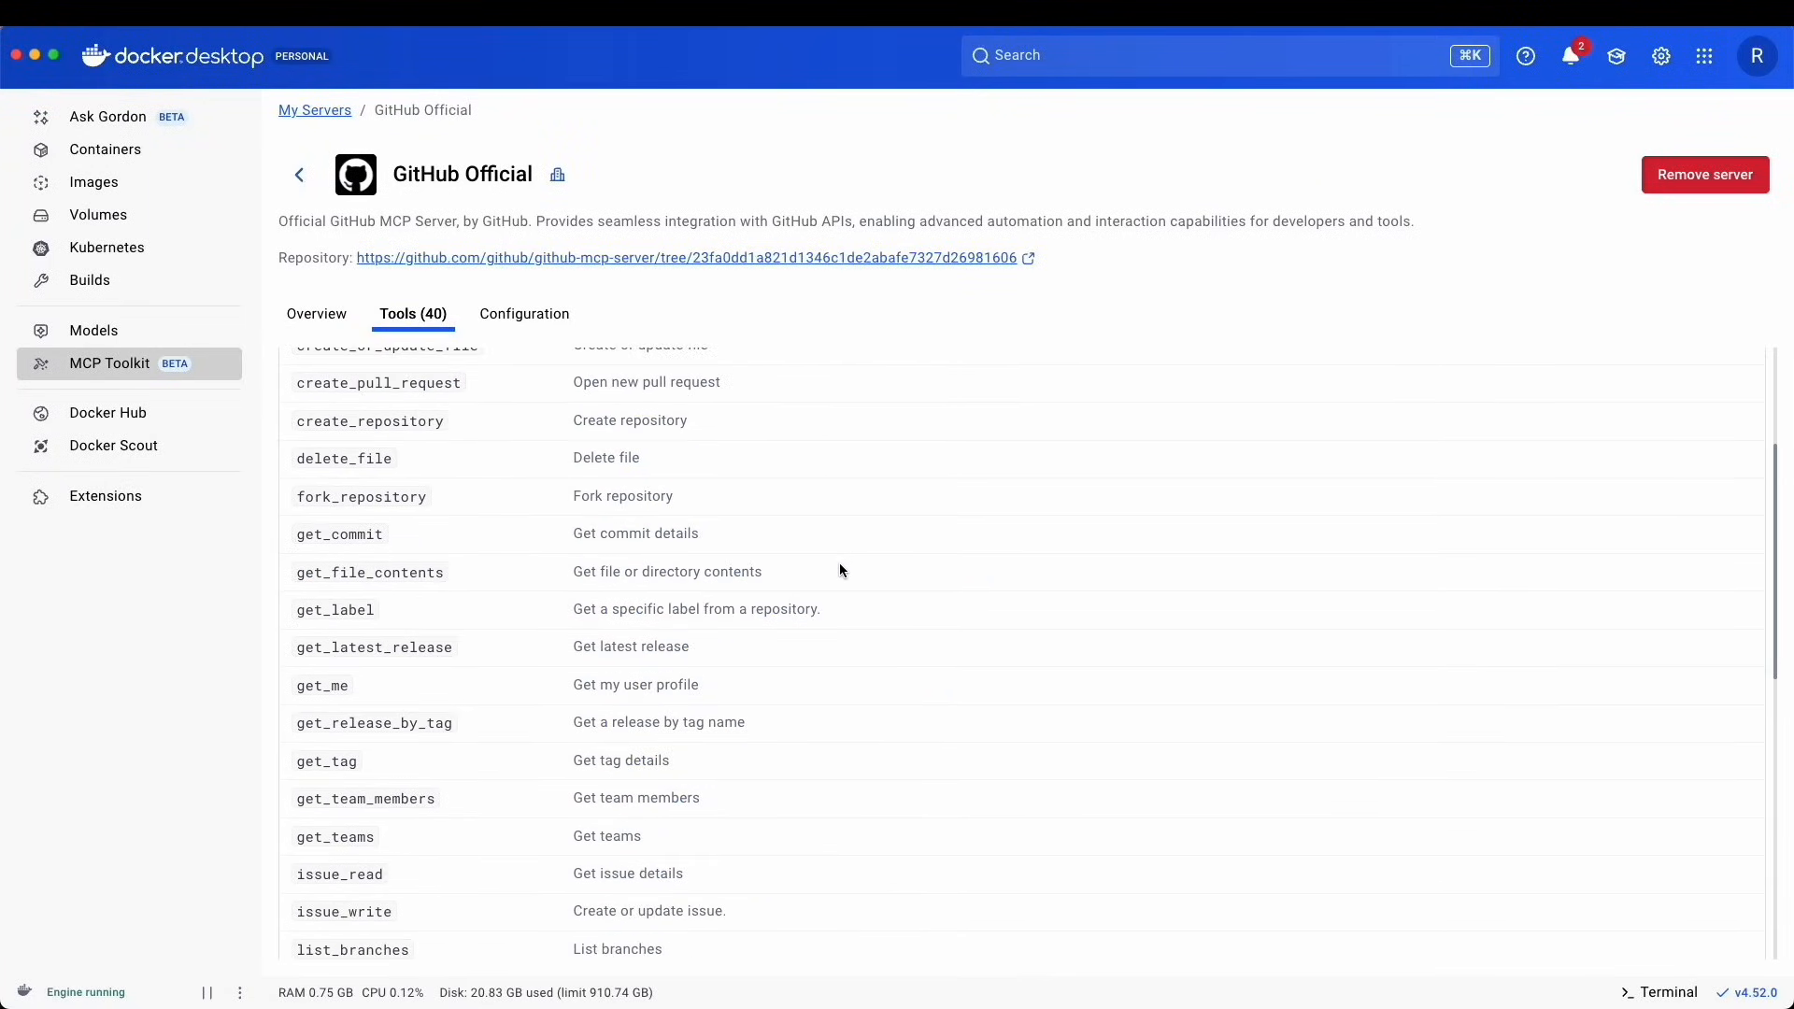
{"action": "scroll", "coordinate": [839, 570], "scroll_direction": "down", "scroll_amount": 8}
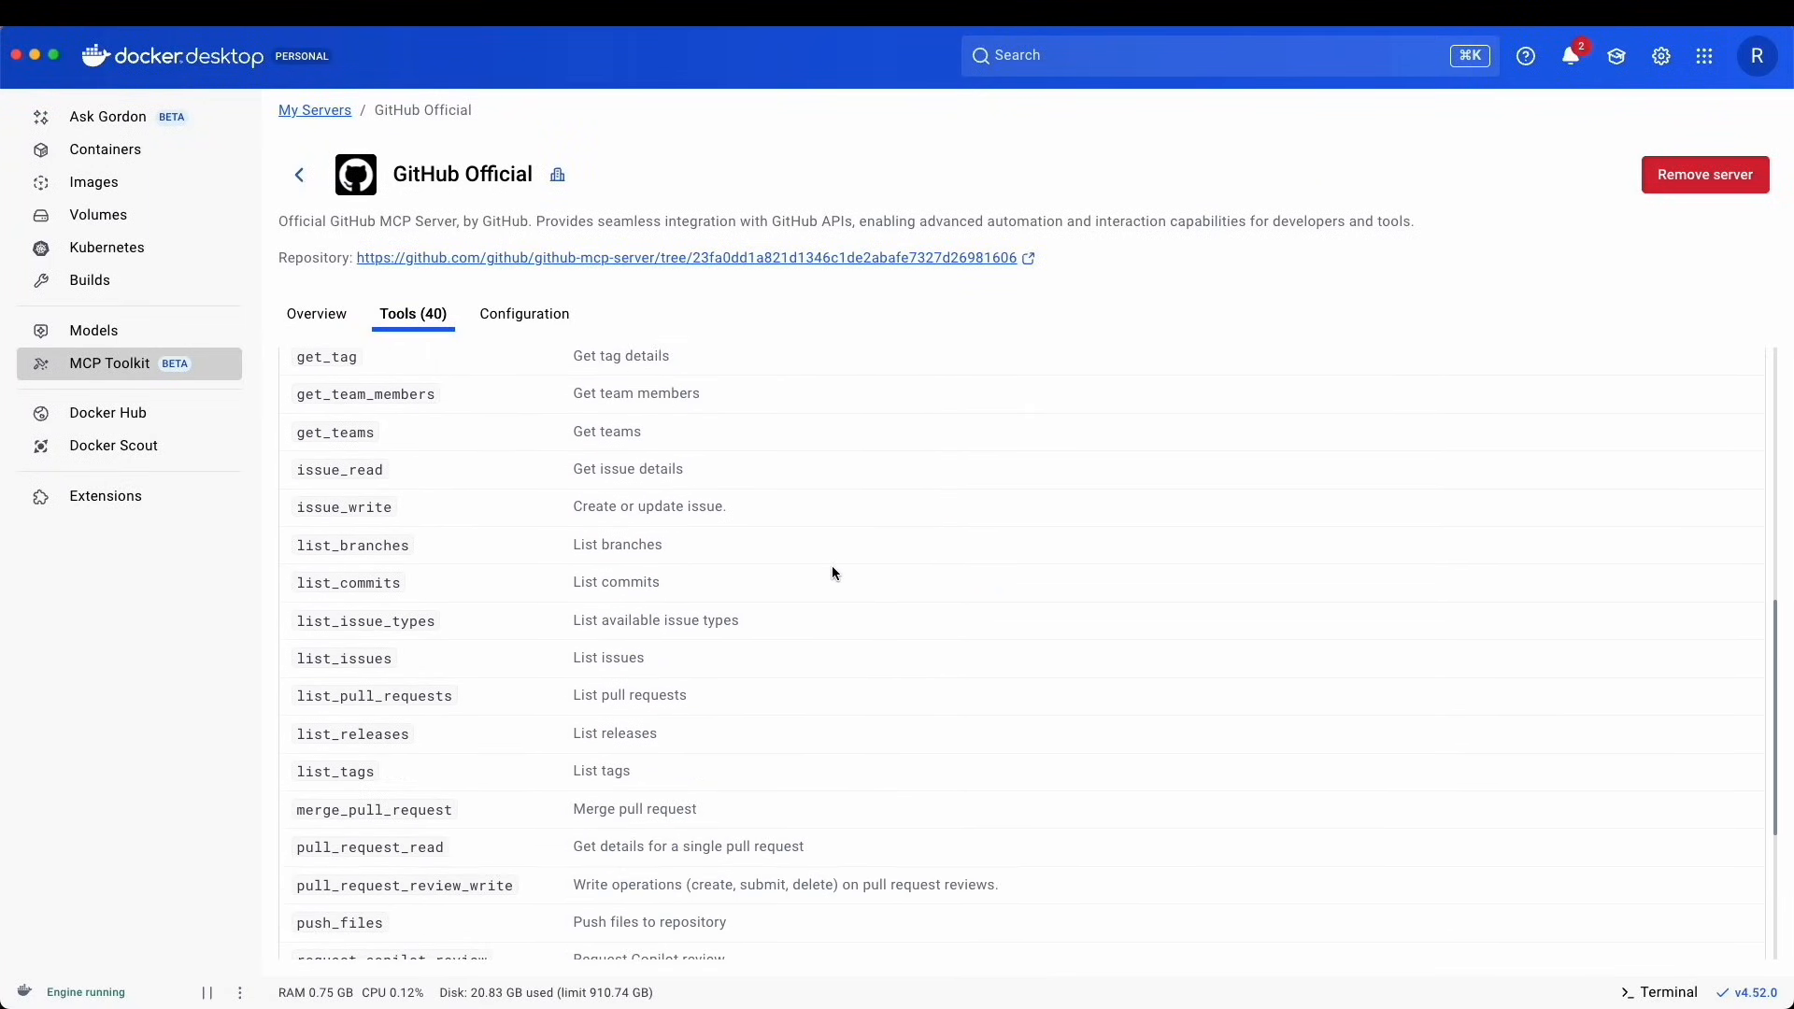
{"action": "scroll", "coordinate": [835, 573], "scroll_direction": "down", "scroll_amount": 3}
{"action": "left_click", "coordinate": [553, 319]}
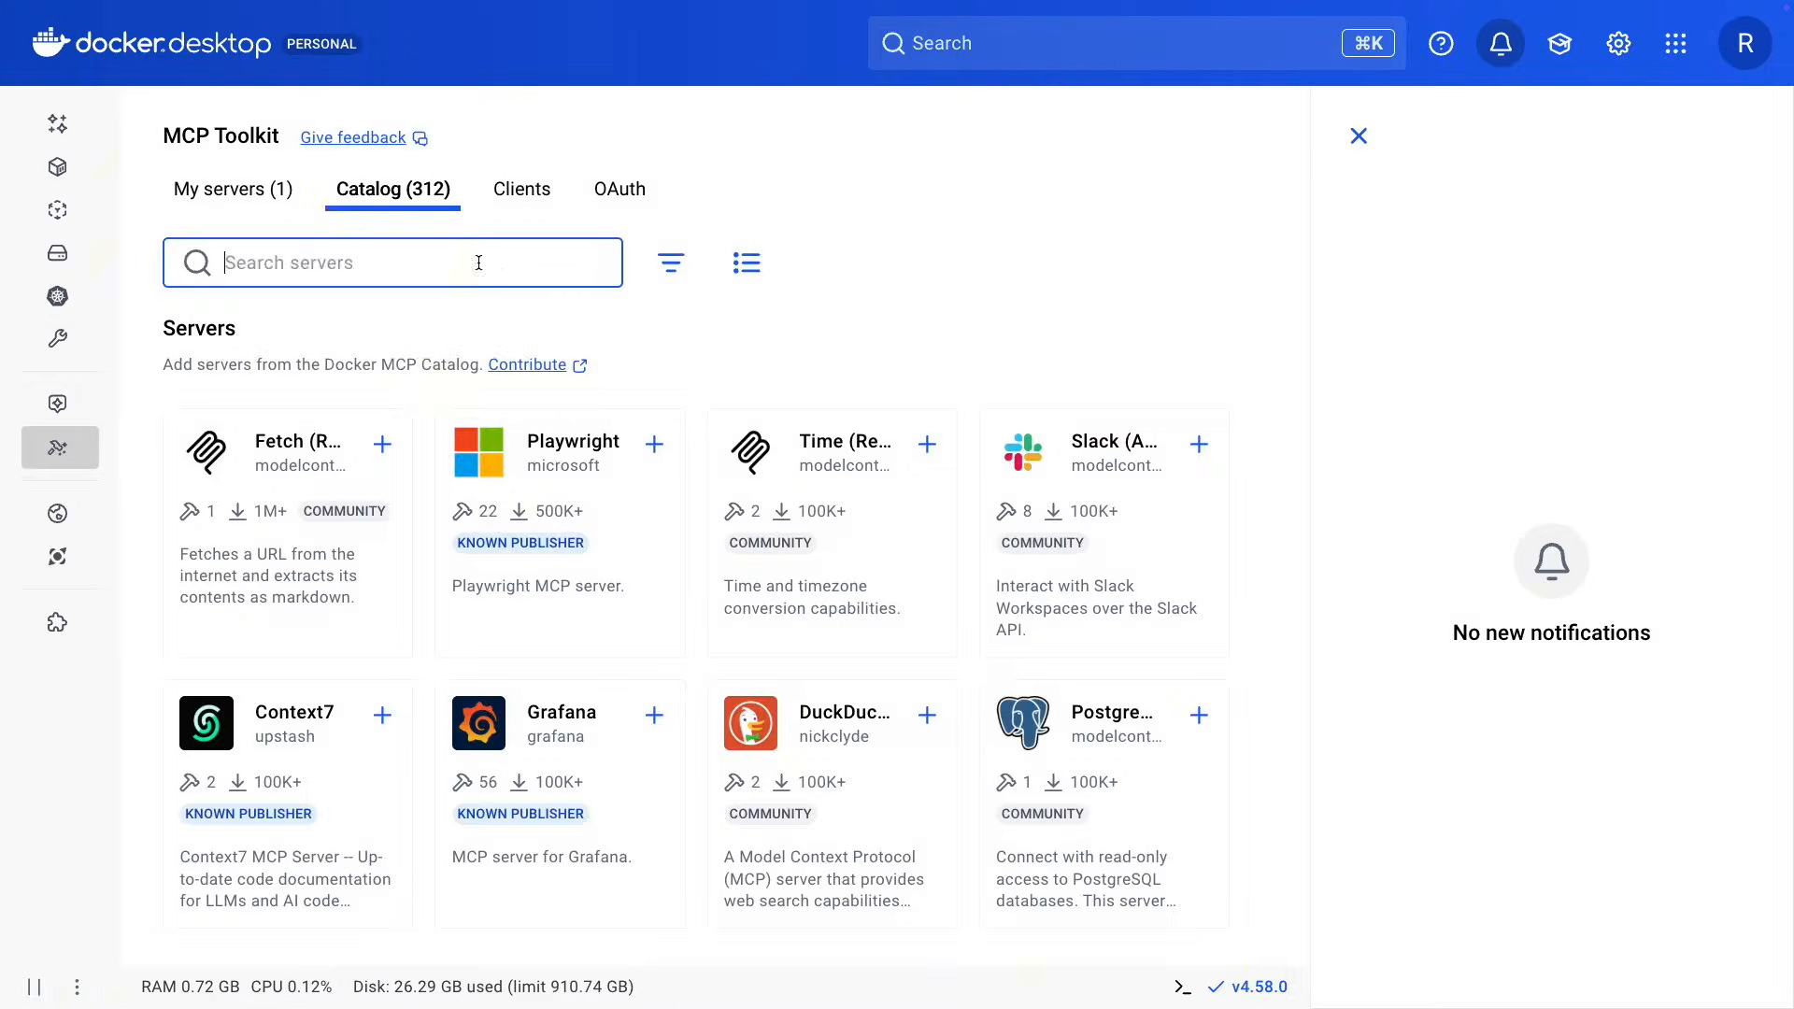
Search the catalog for "notio", add the remote Notion server published by docker, and open its tools and configuration.
{"action": "type", "text": "notio"}
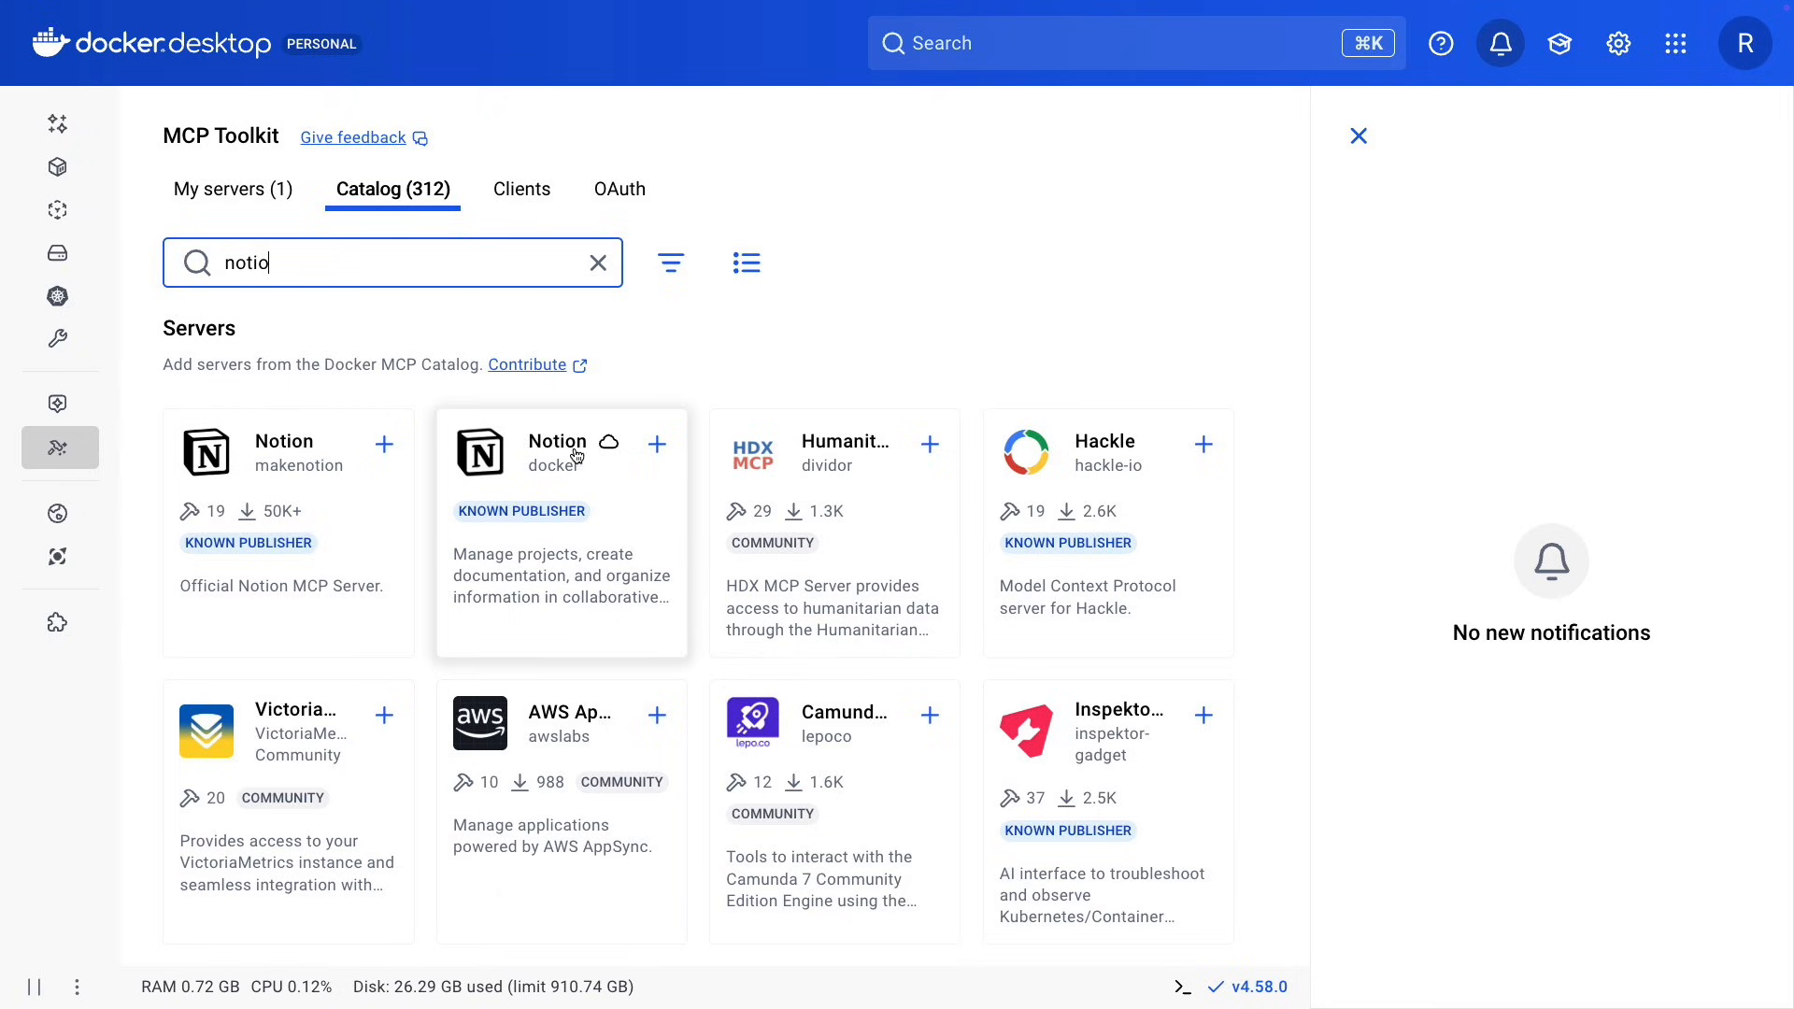
{"action": "left_click", "coordinate": [659, 445]}
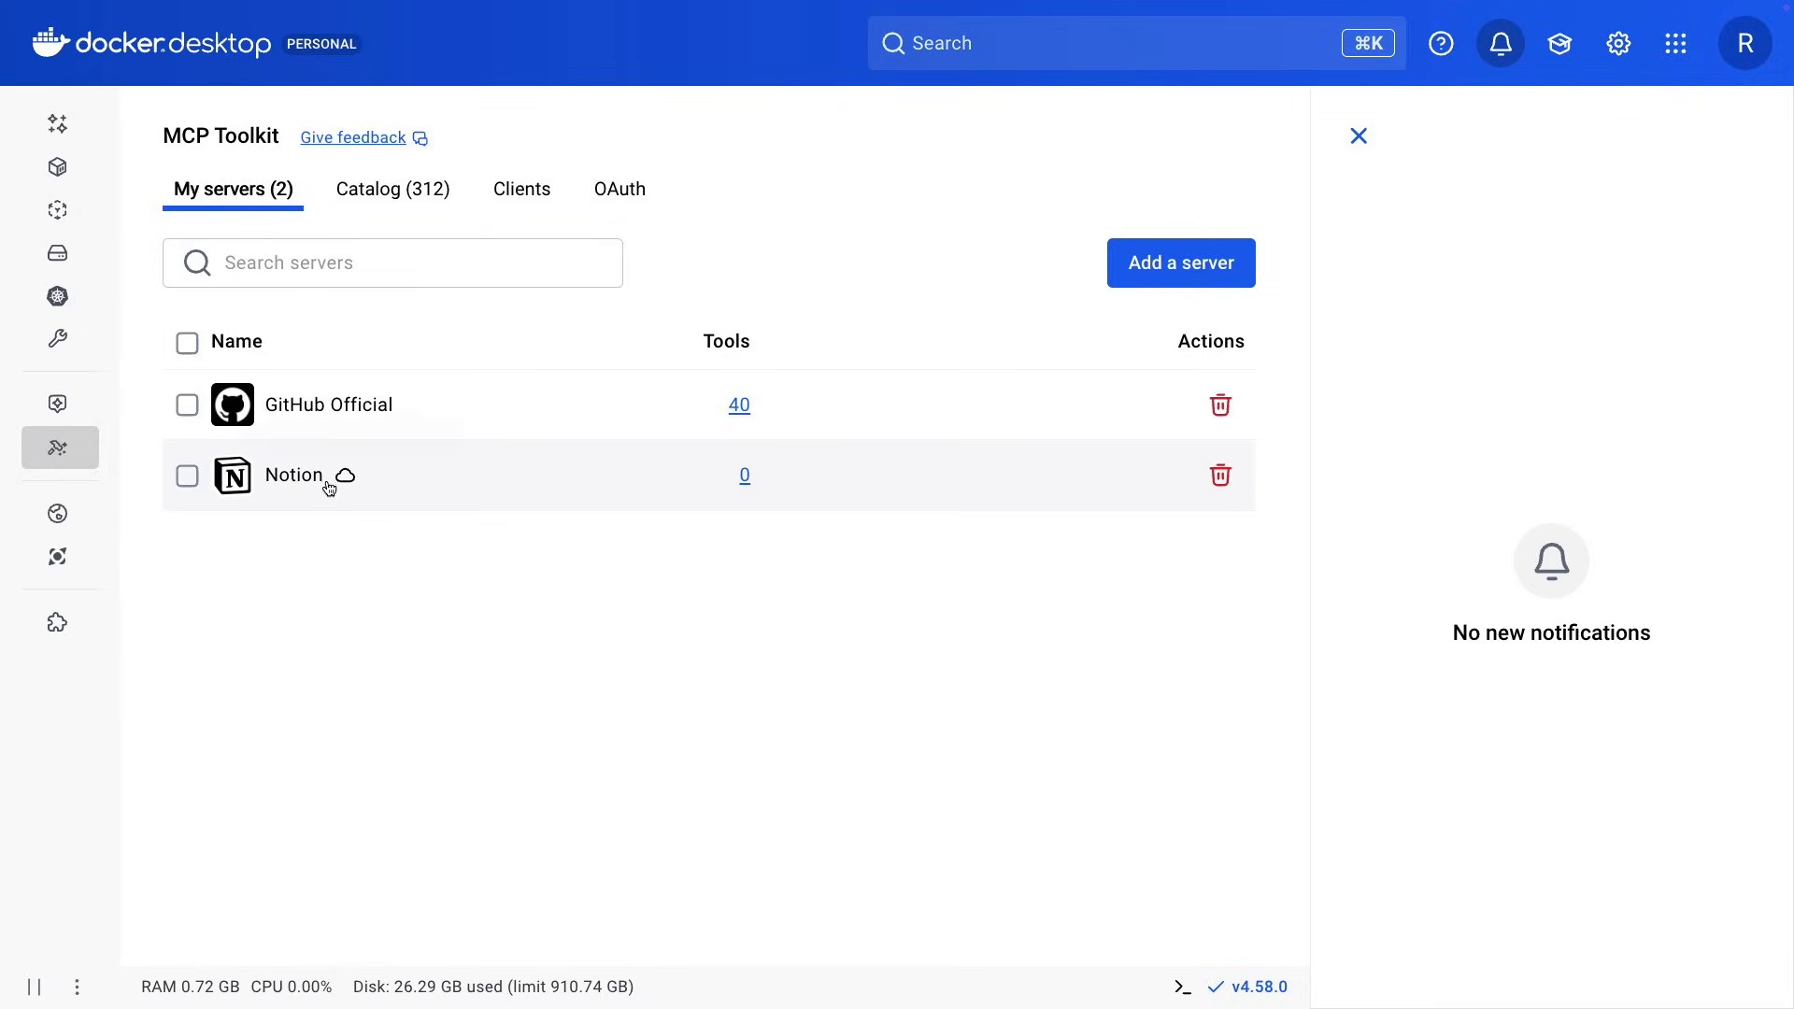
{"action": "left_click", "coordinate": [287, 479]}
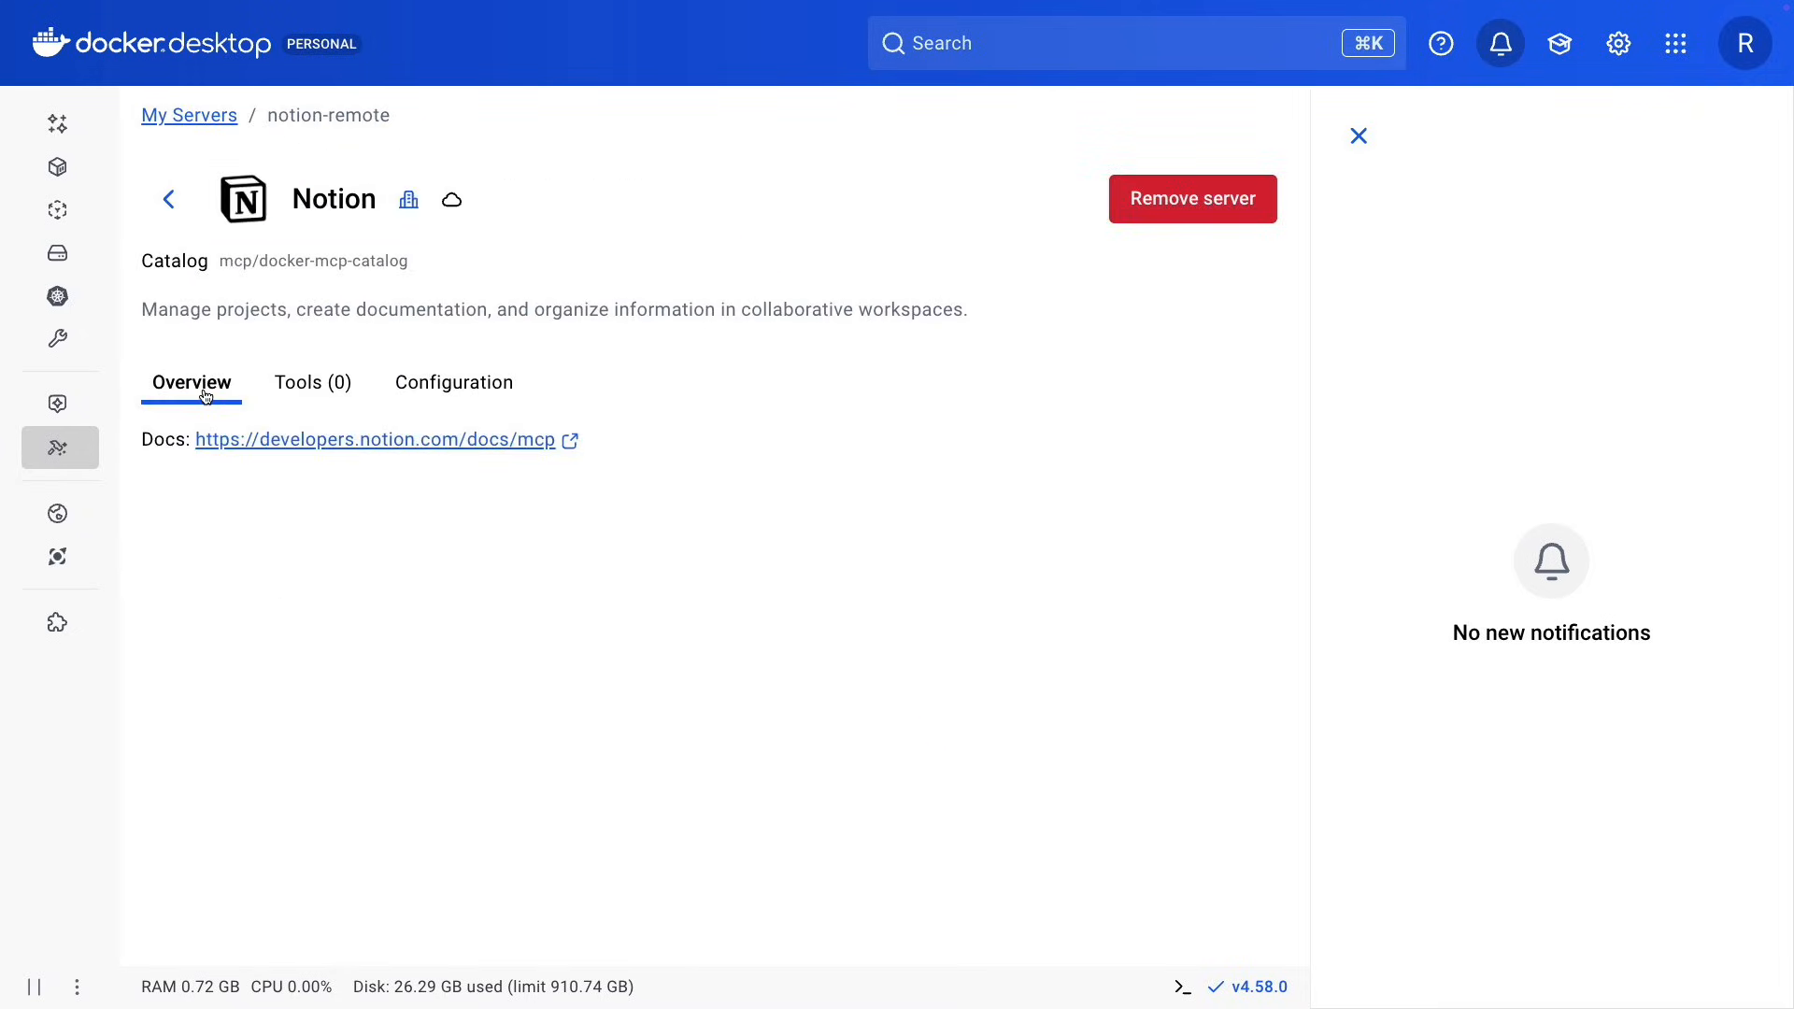
{"action": "left_click", "coordinate": [299, 383]}
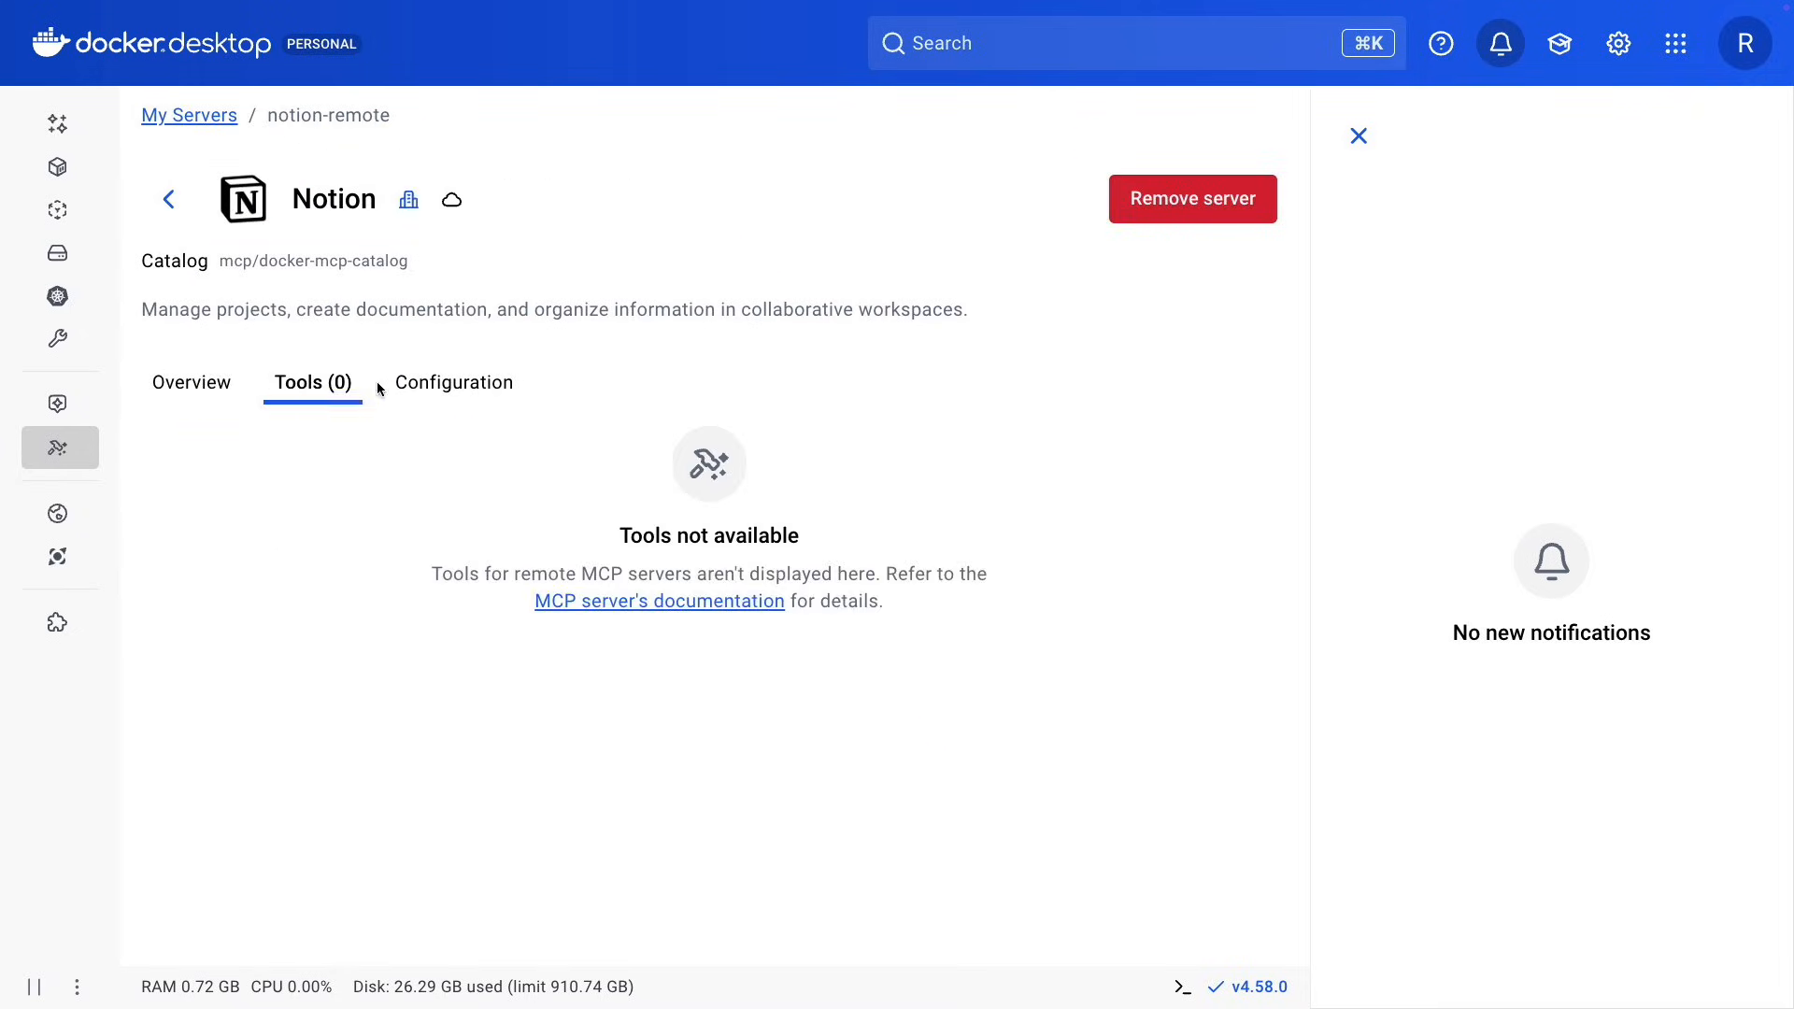
{"action": "left_click", "coordinate": [435, 390]}
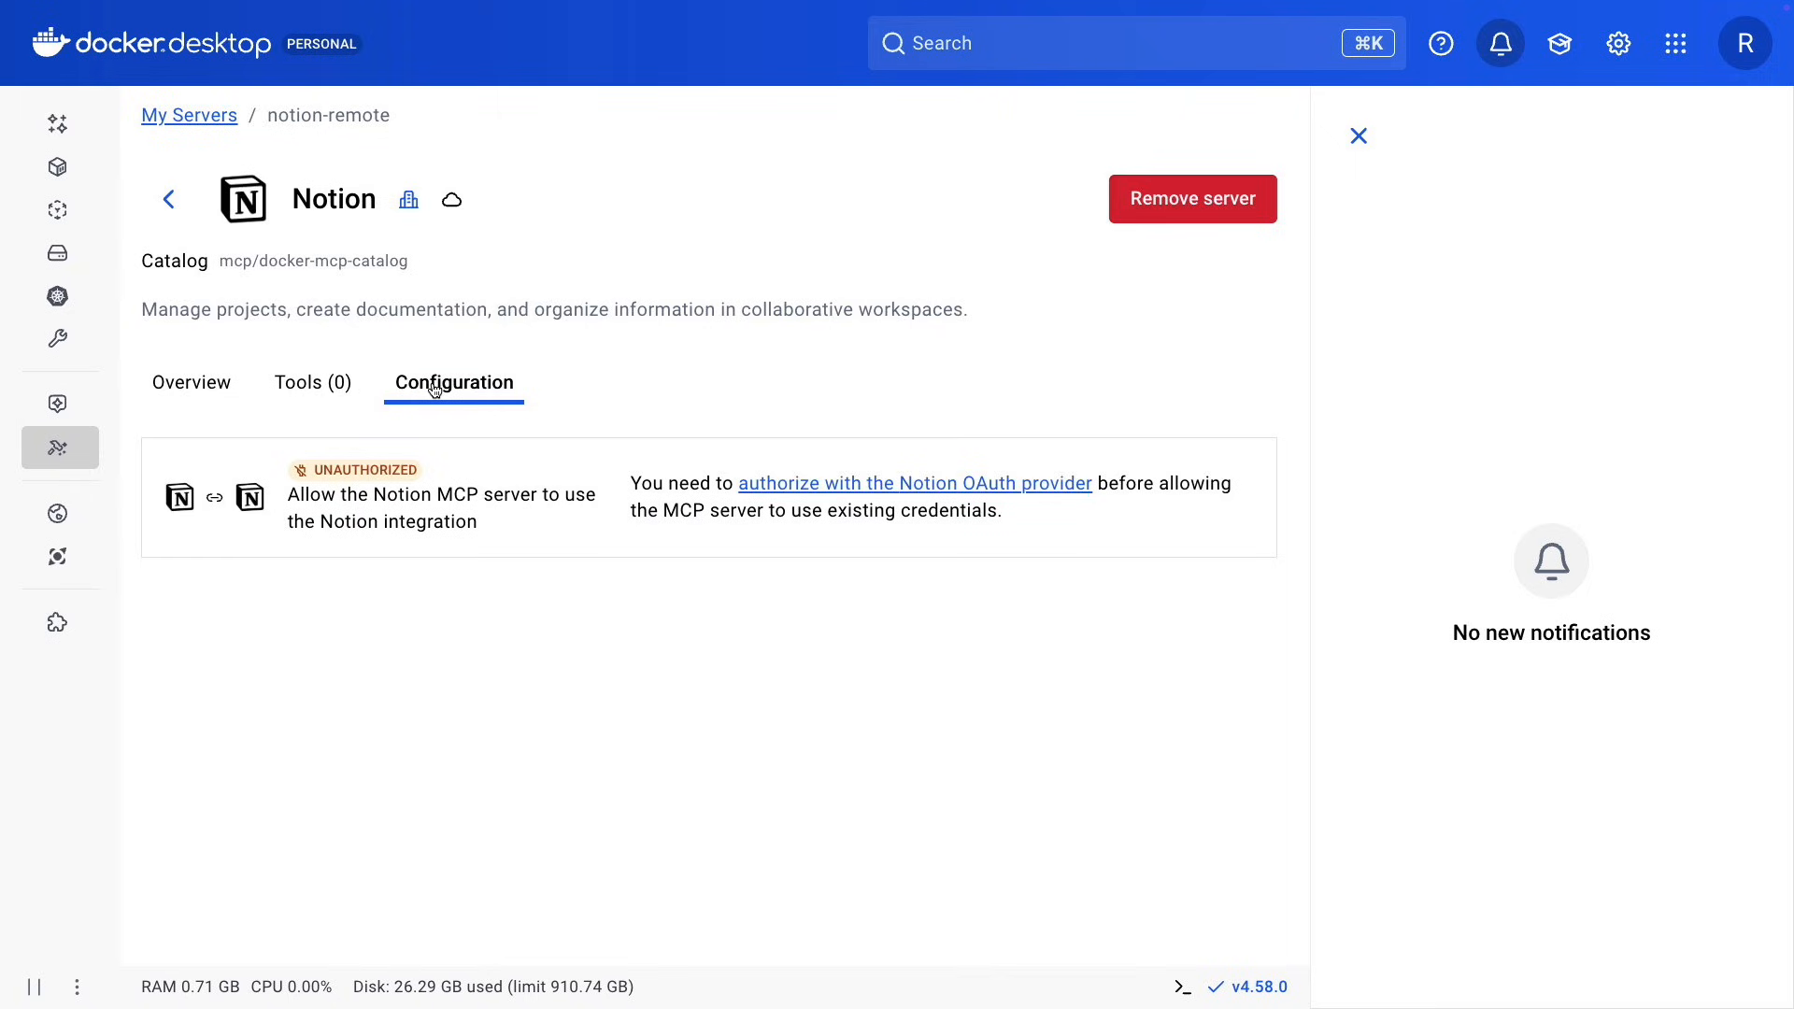
Authorize the Notion OAuth provider, trusting the mcp.docker.com callback URL for the selected workspace, and return to Docker Desktop.
{"action": "left_click", "coordinate": [1034, 486]}
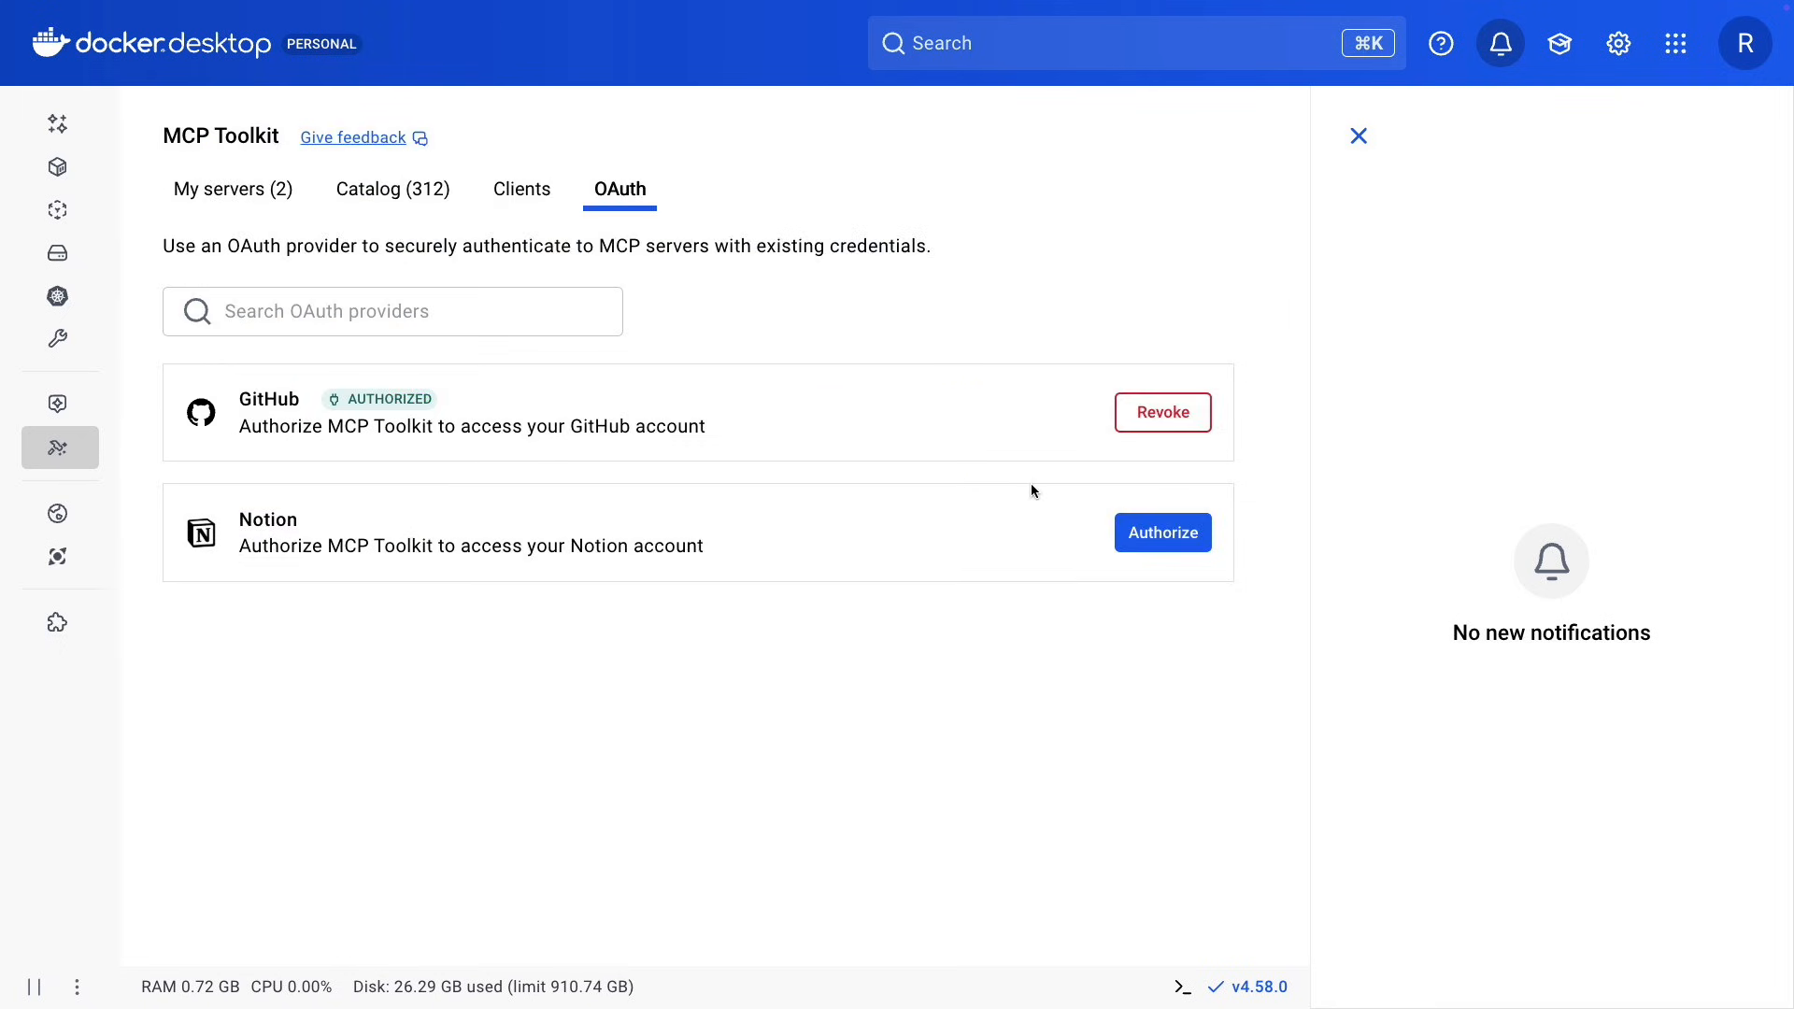
{"action": "left_click", "coordinate": [1167, 542]}
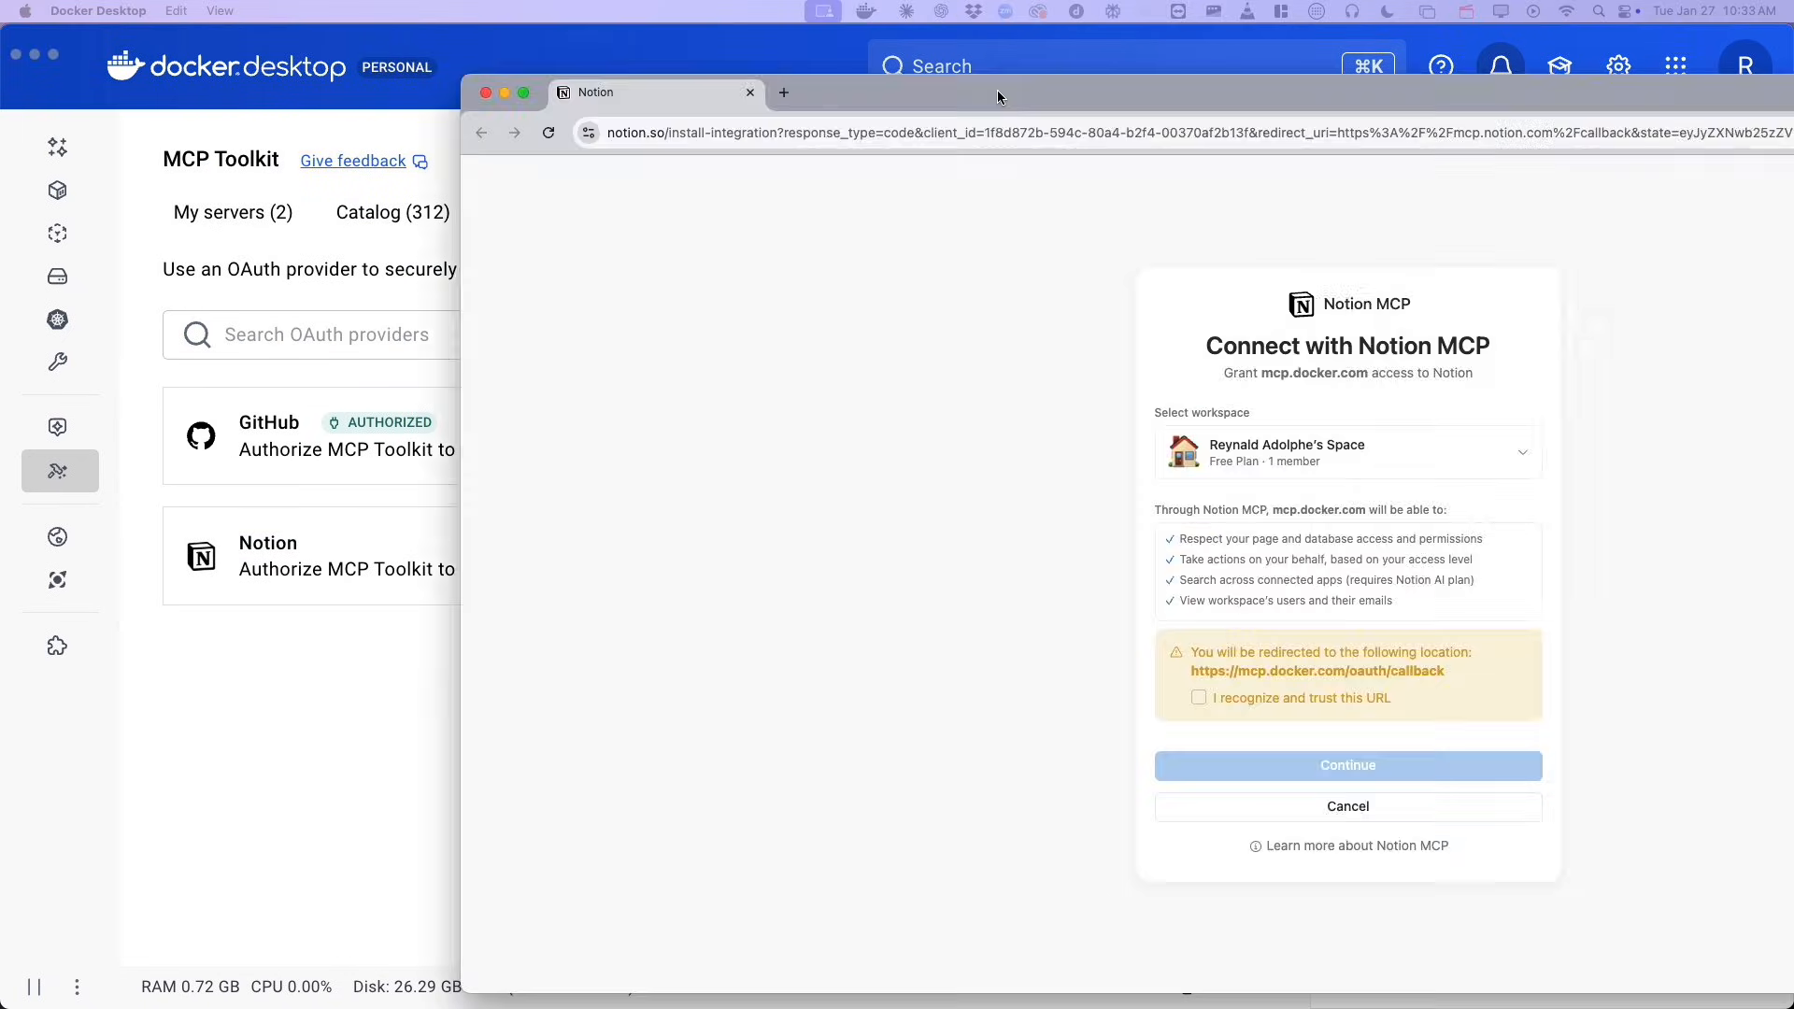
{"action": "left_click_drag", "start_coordinate": [996, 89], "coordinate": [833, 81]}
{"action": "double_click", "coordinate": [833, 80]}
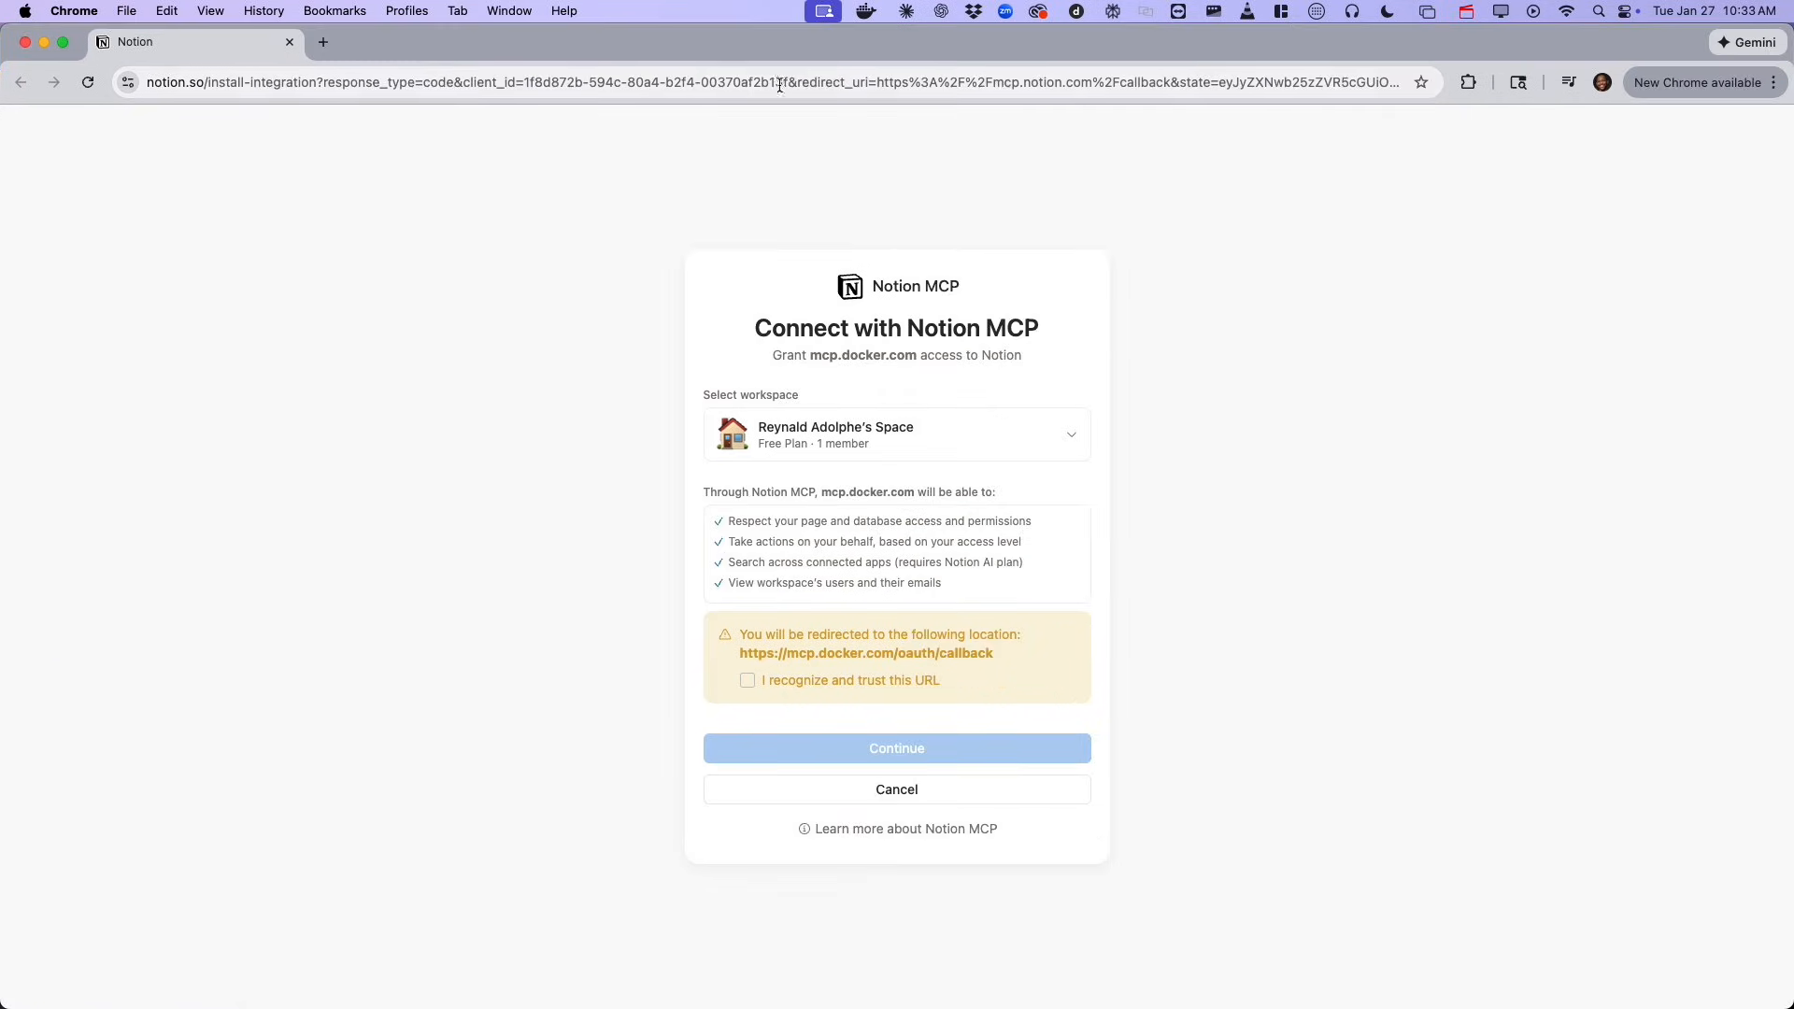
{"action": "left_click", "coordinate": [748, 683]}
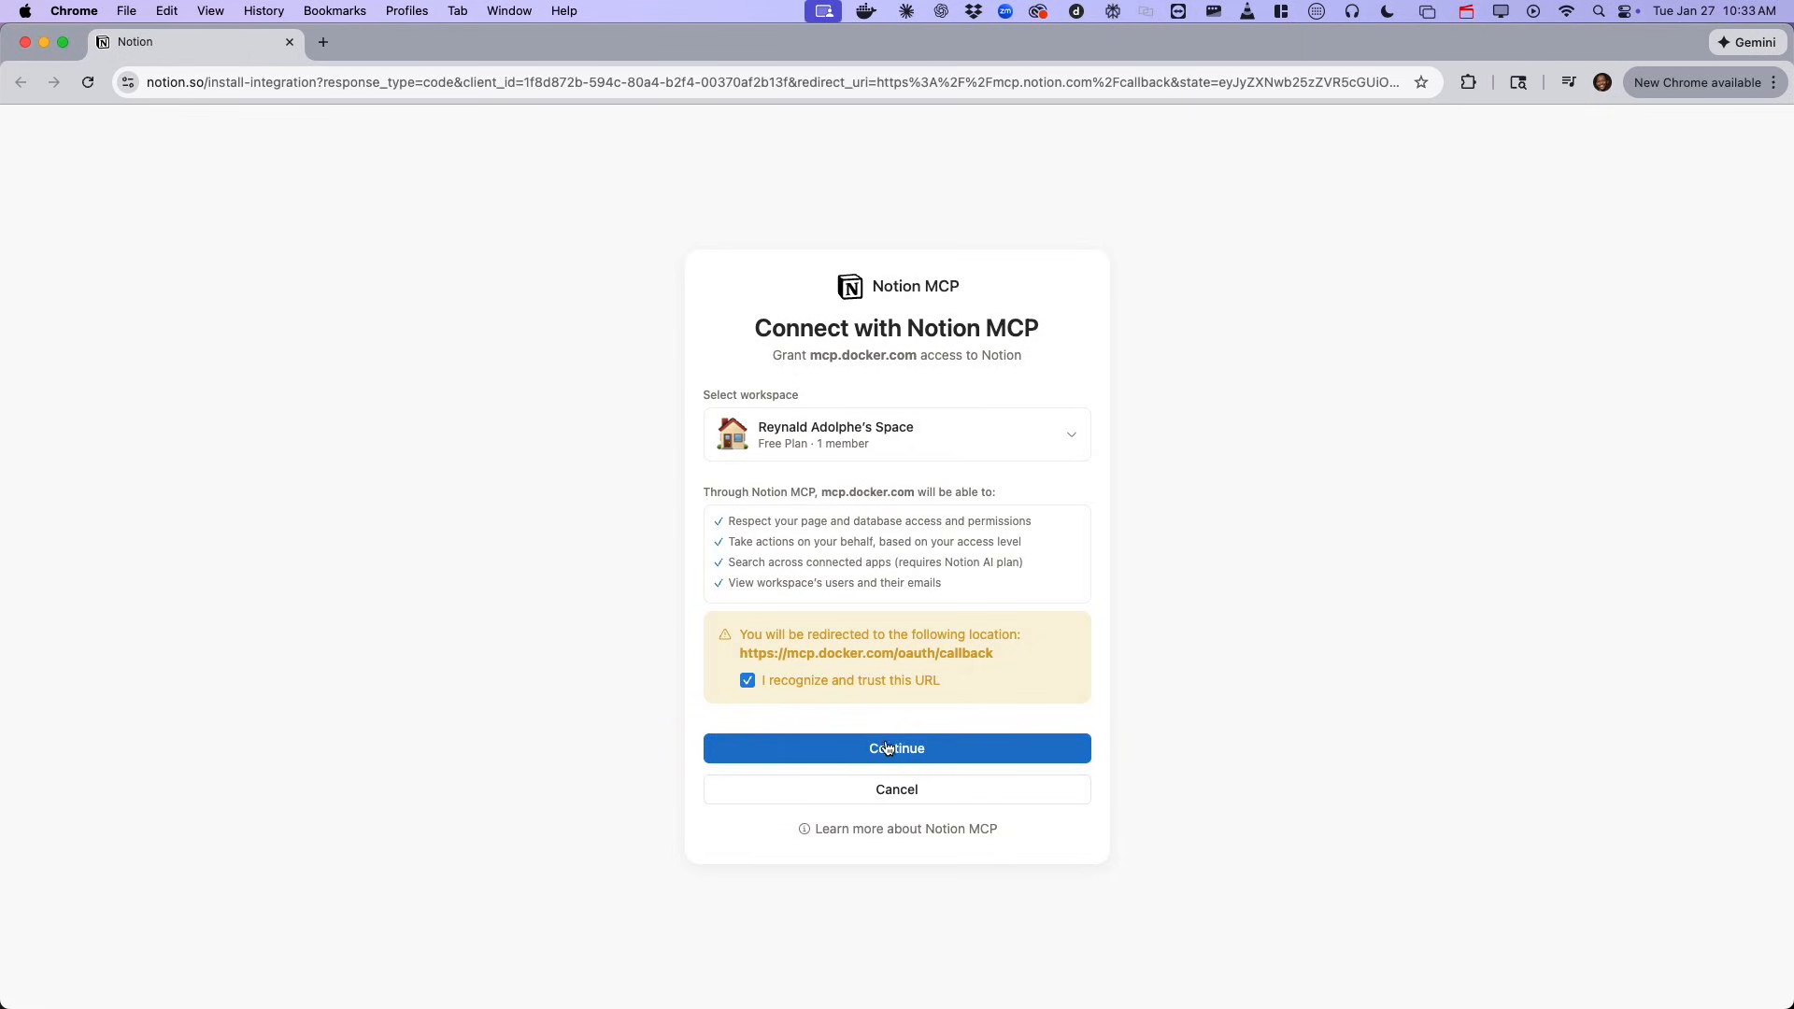
{"action": "left_click", "coordinate": [923, 753]}
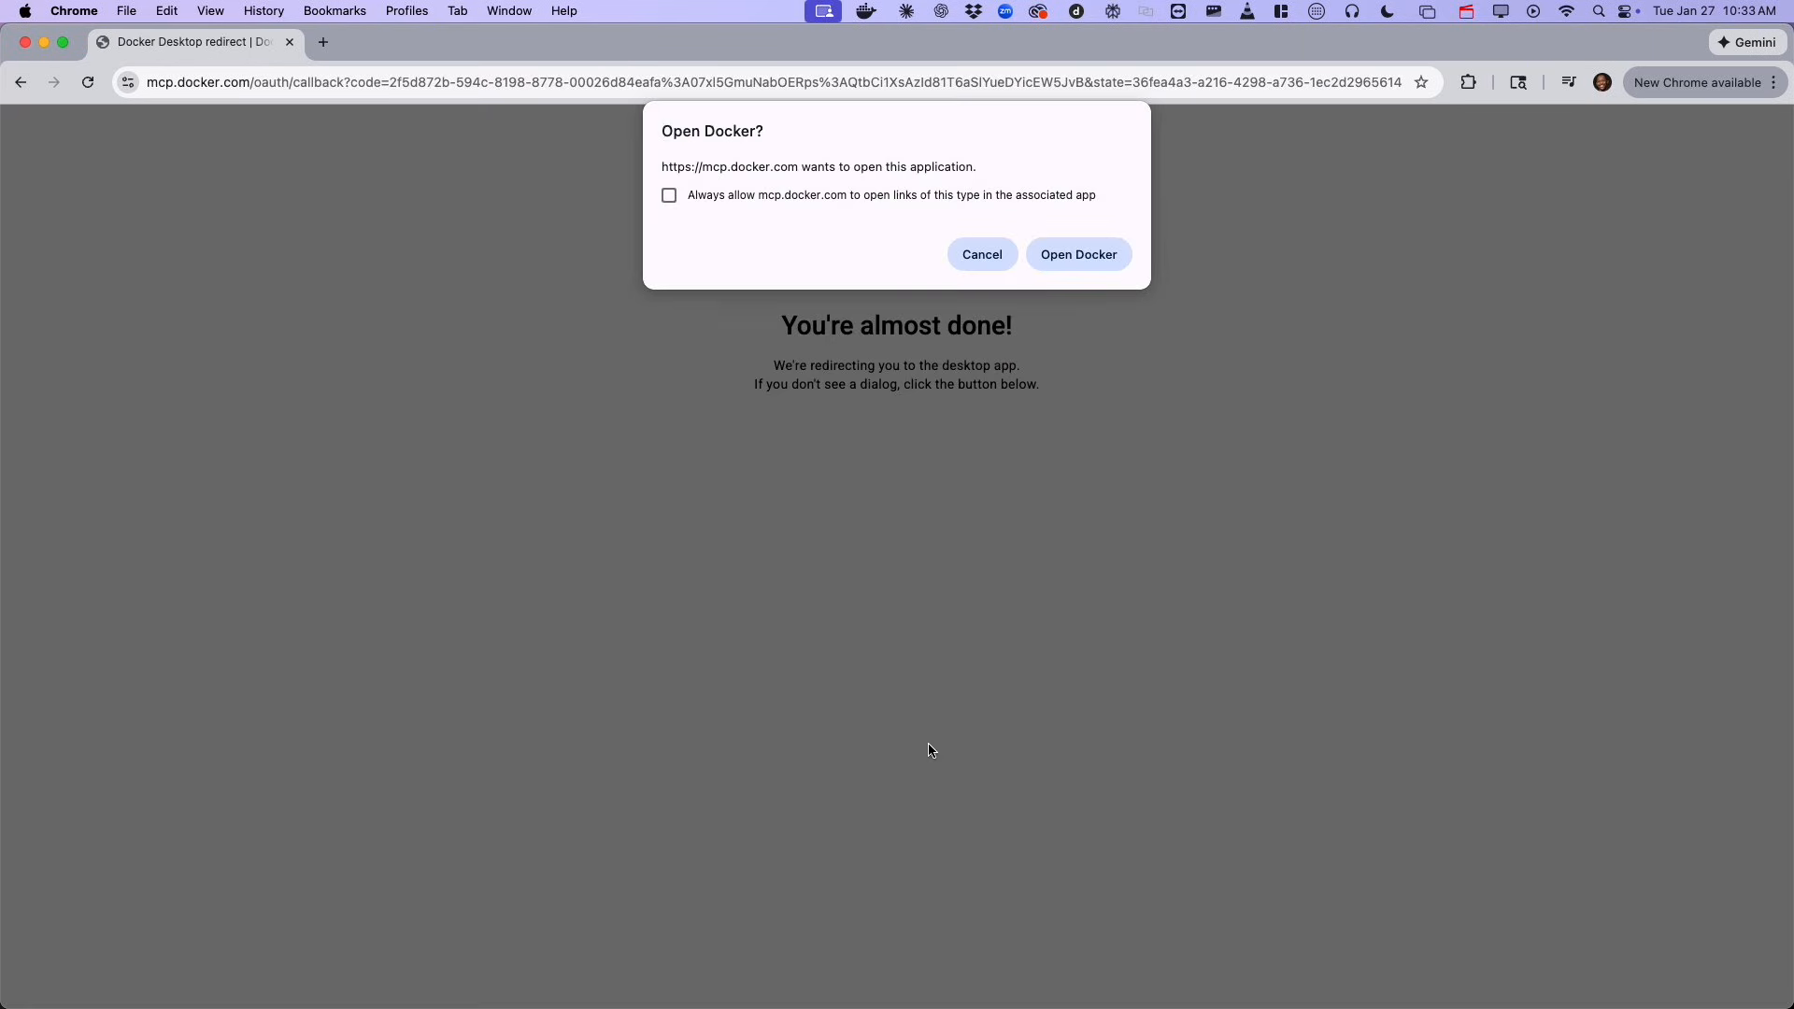
{"action": "left_click", "coordinate": [1079, 256]}
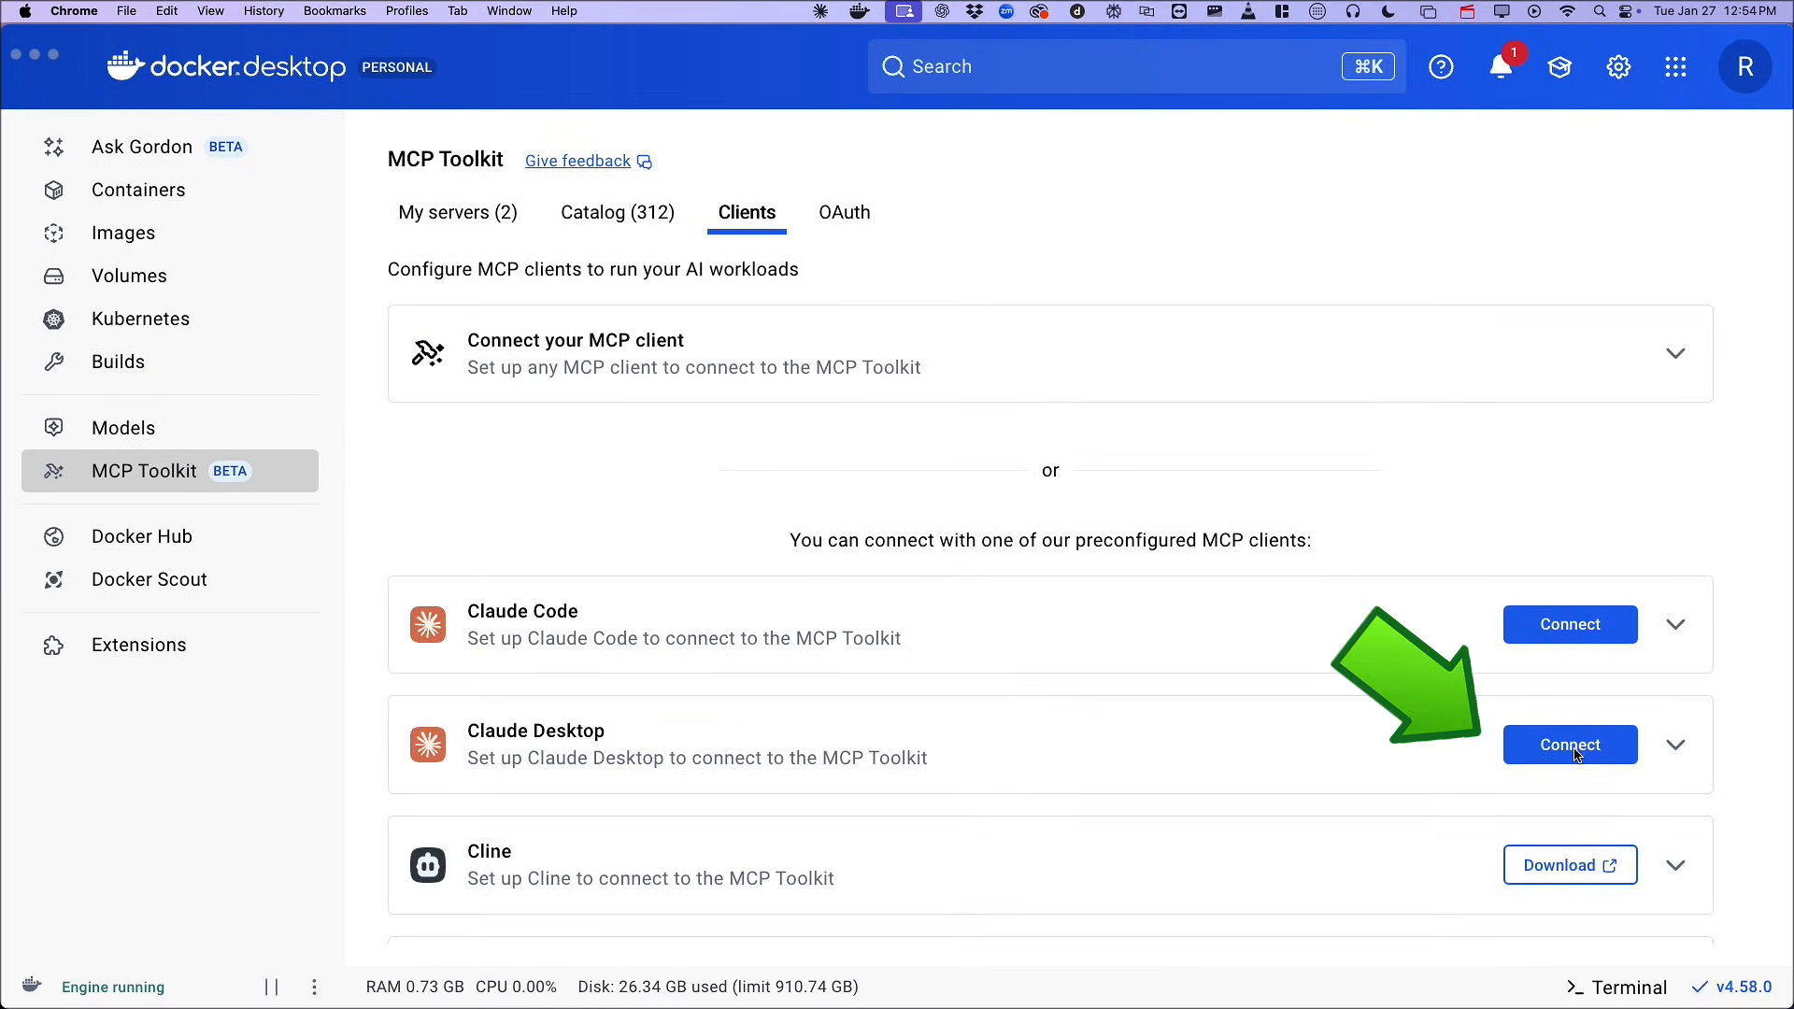
Connect Claude Desktop to the MCP Toolkit and open the Claude Desktop section of the connection verification instructions.
{"action": "left_click", "coordinate": [1578, 755]}
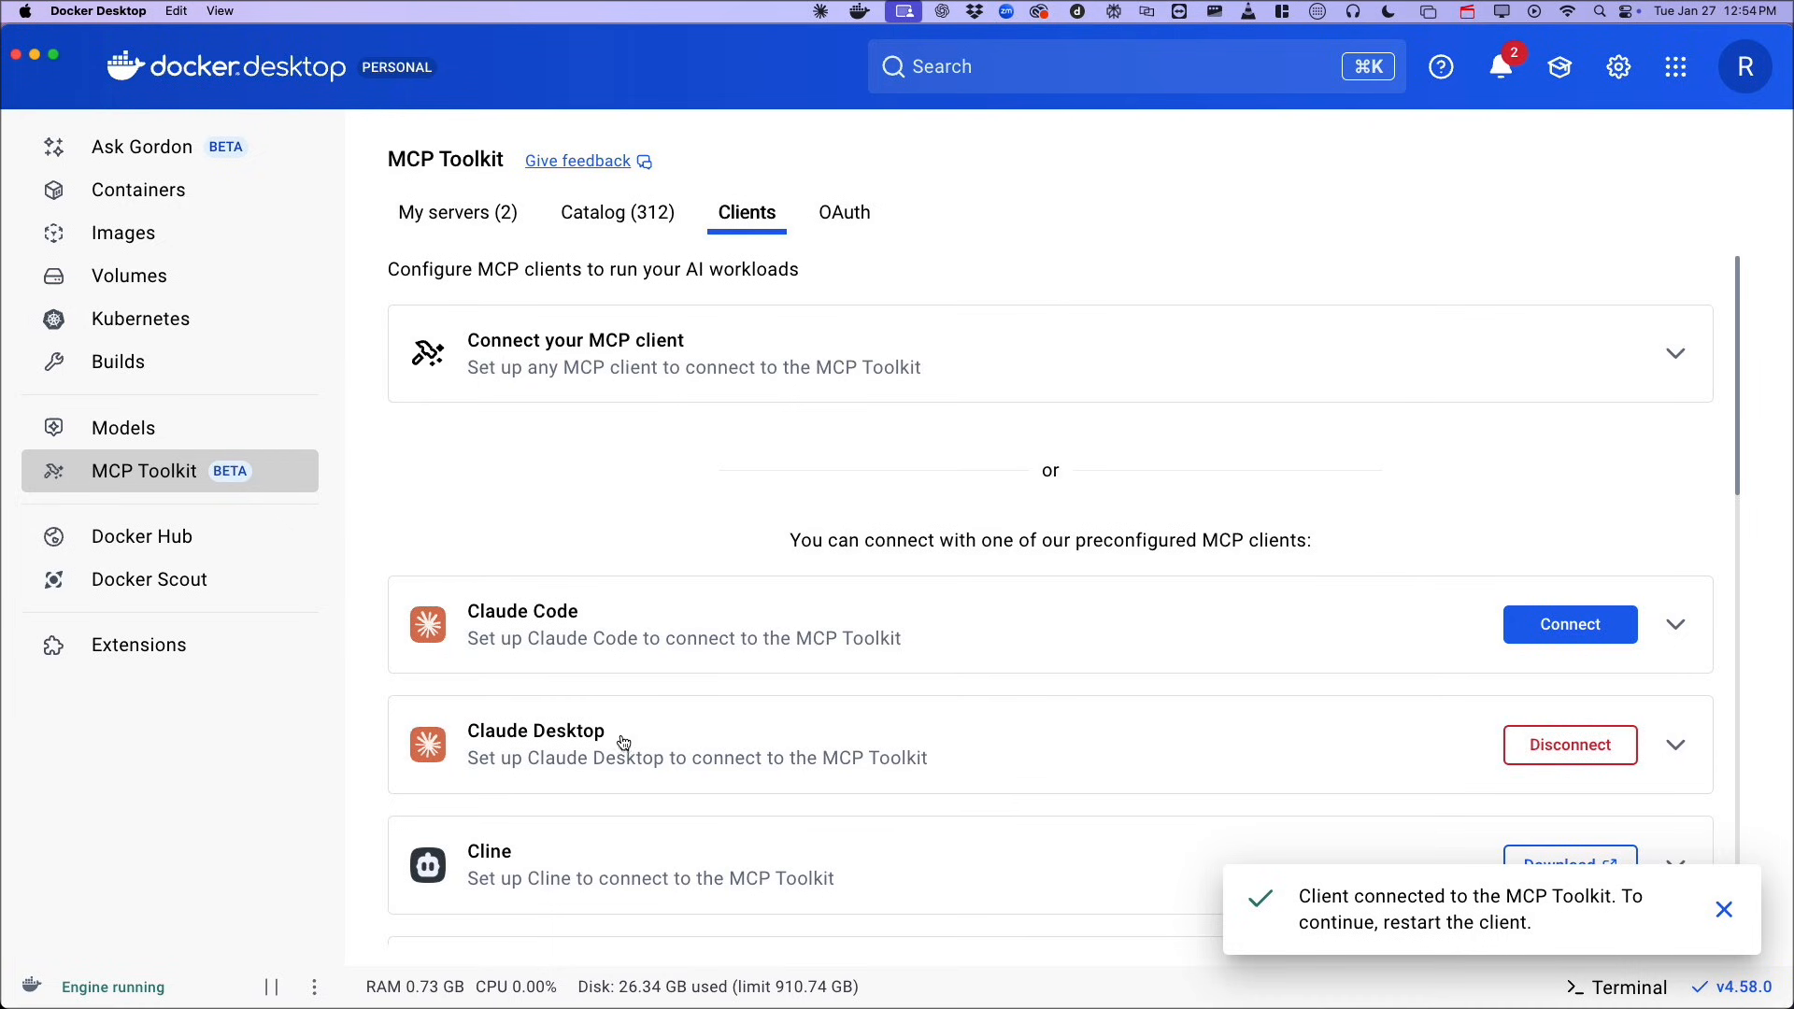
{"action": "left_click", "coordinate": [610, 744]}
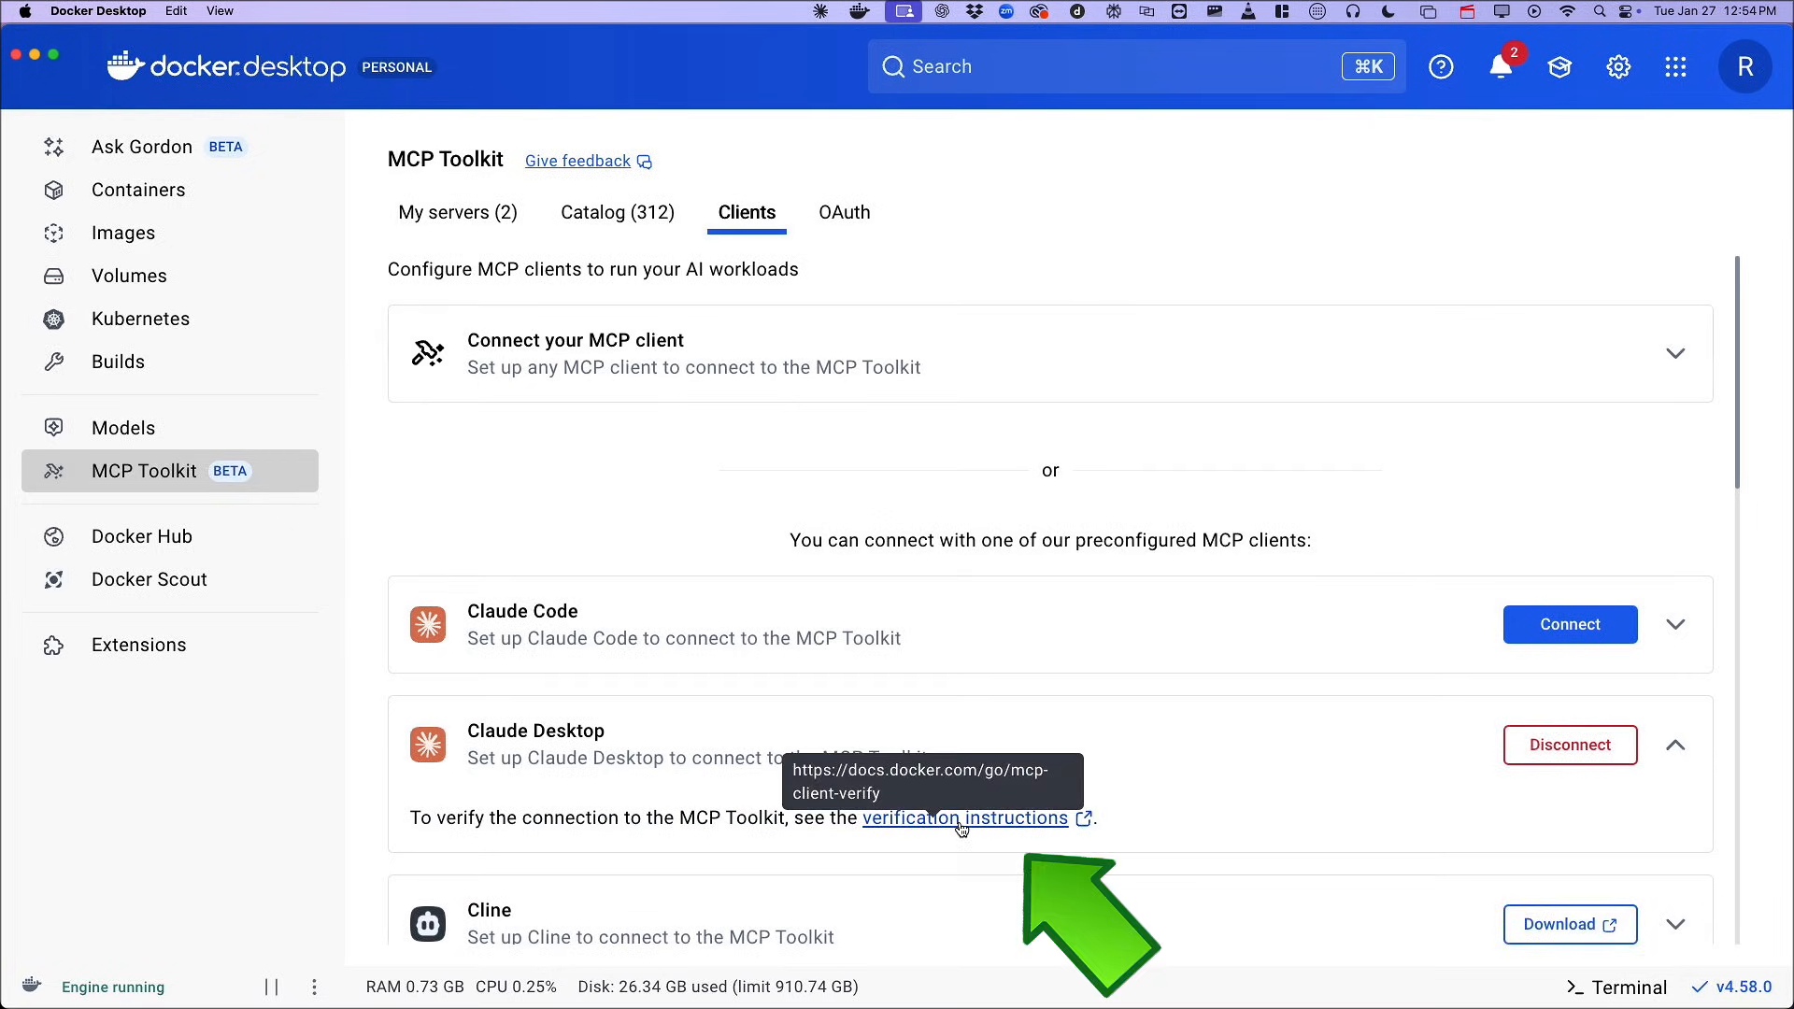
{"action": "left_click", "coordinate": [961, 818]}
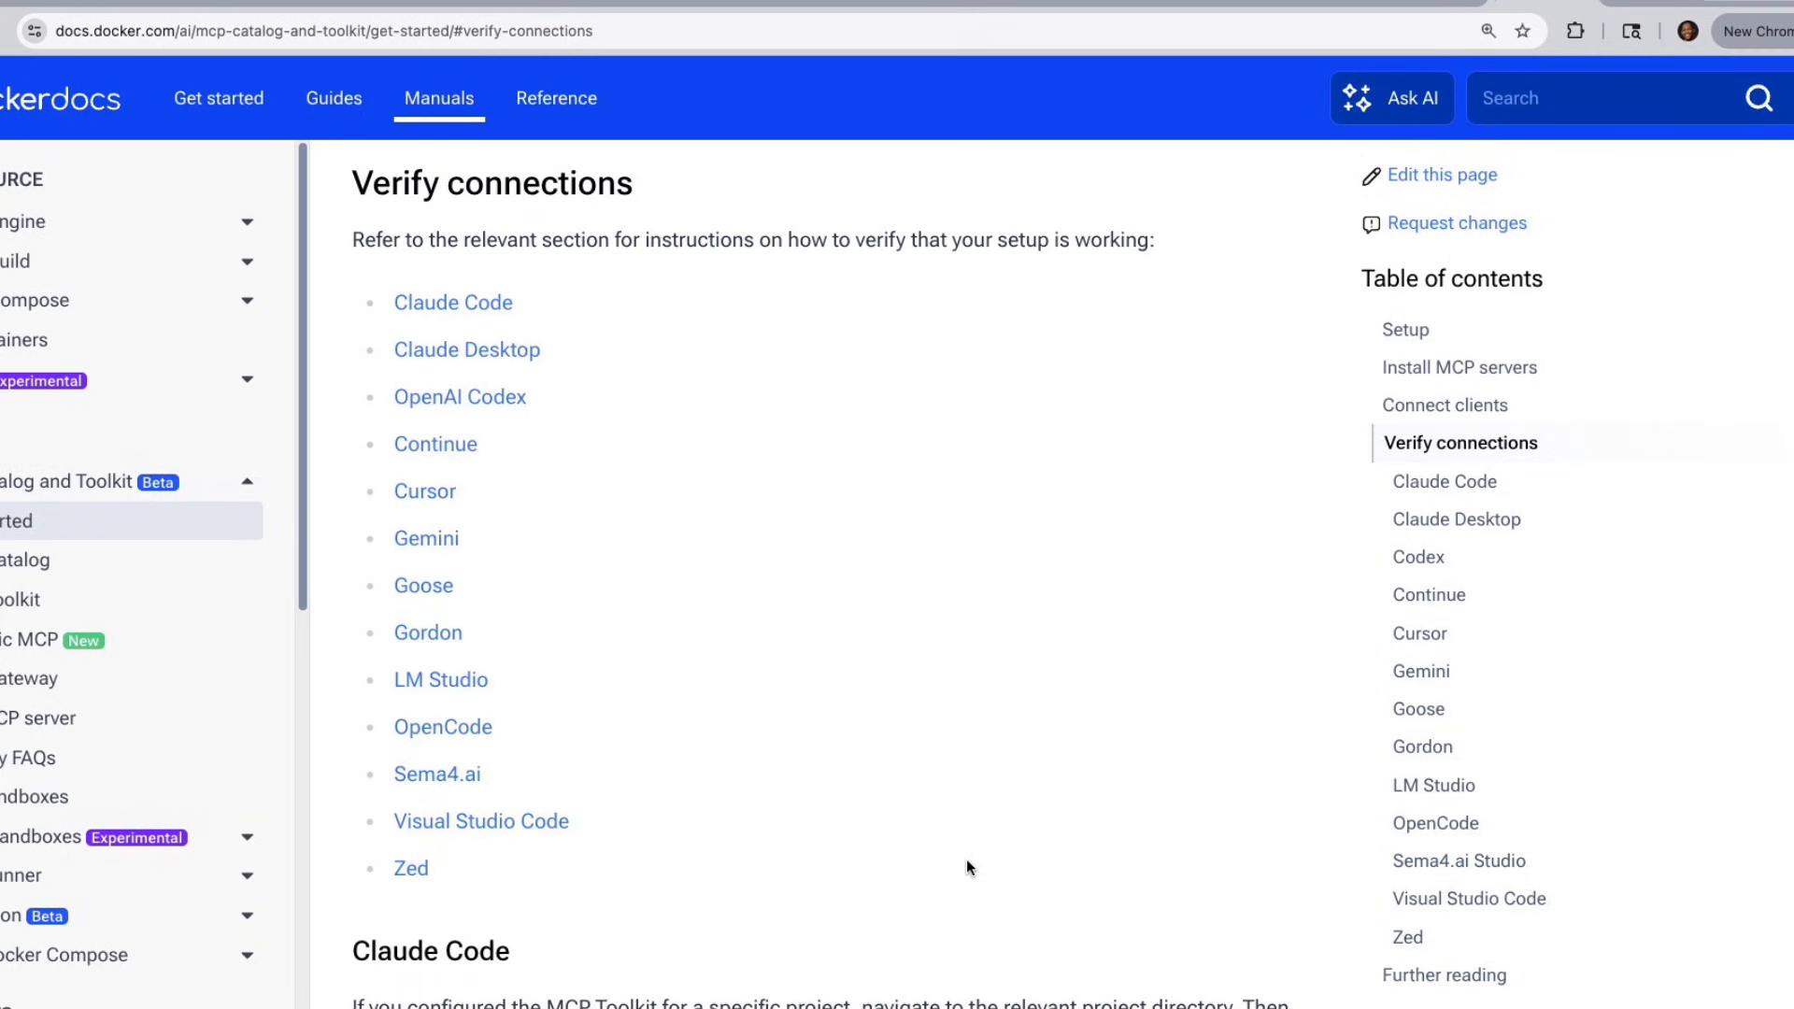
{"action": "scroll", "coordinate": [966, 860], "scroll_direction": "down", "scroll_amount": 1}
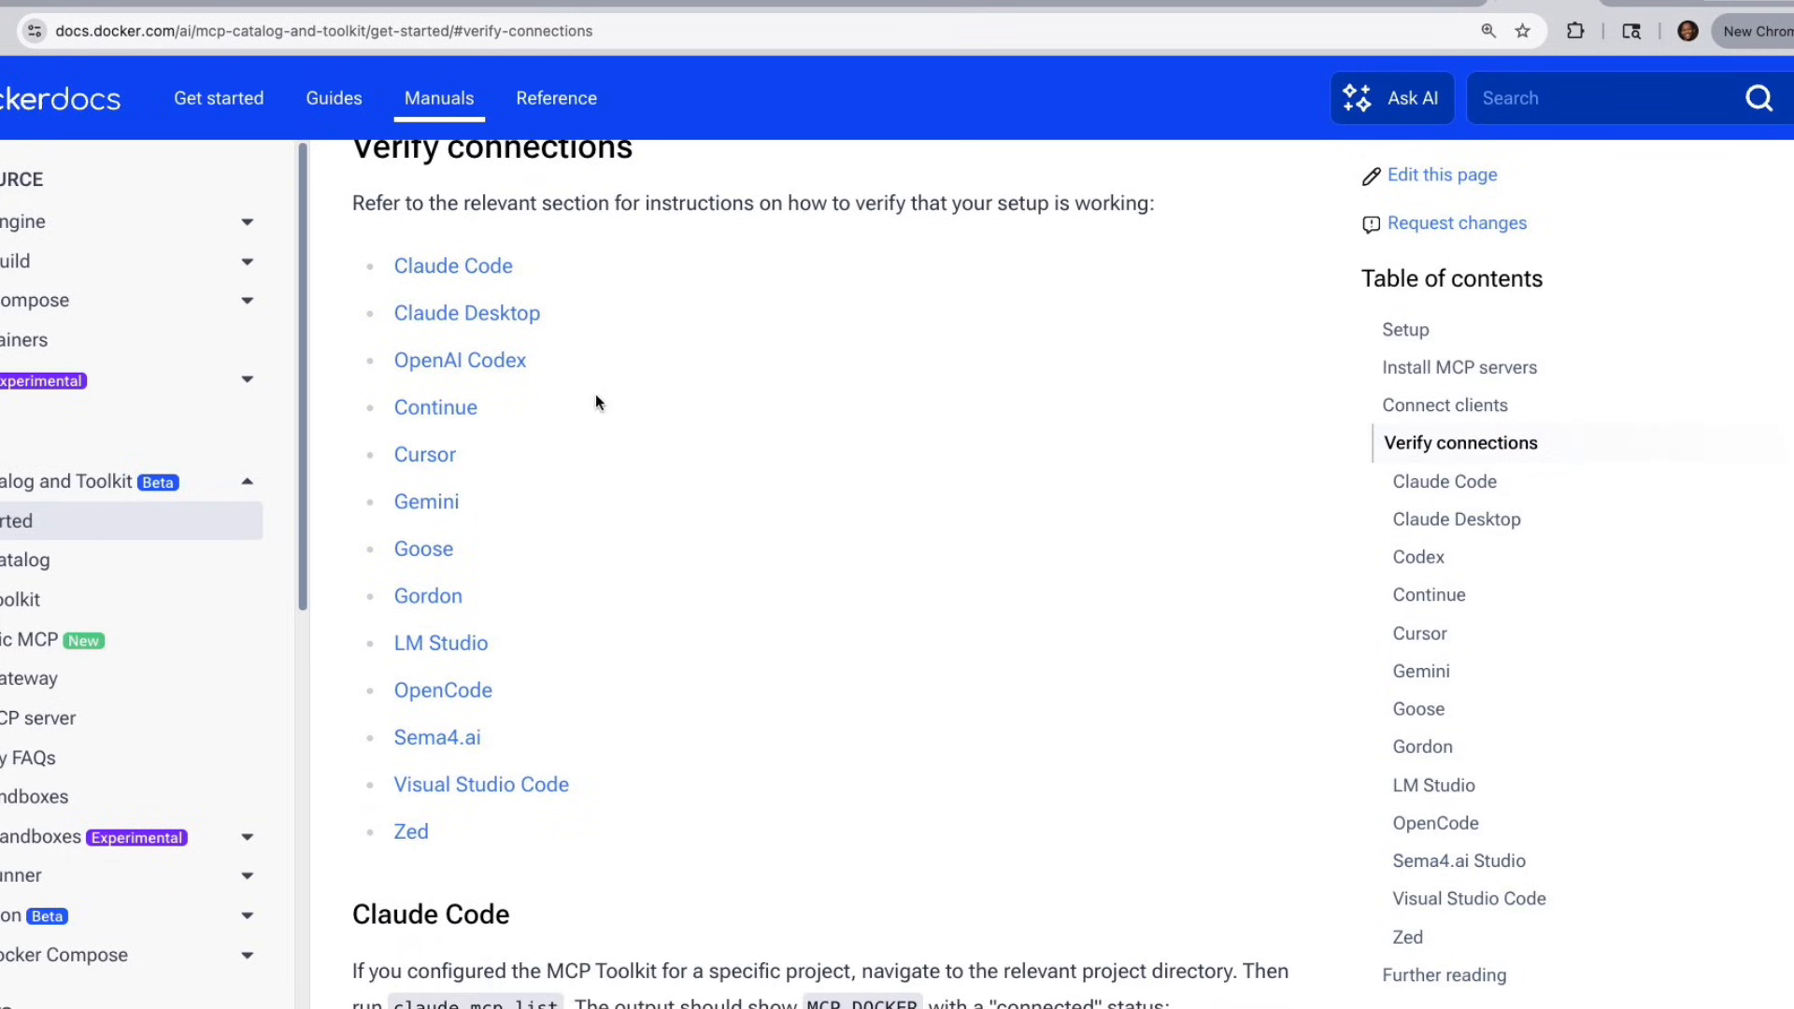
{"action": "left_click", "coordinate": [526, 314]}
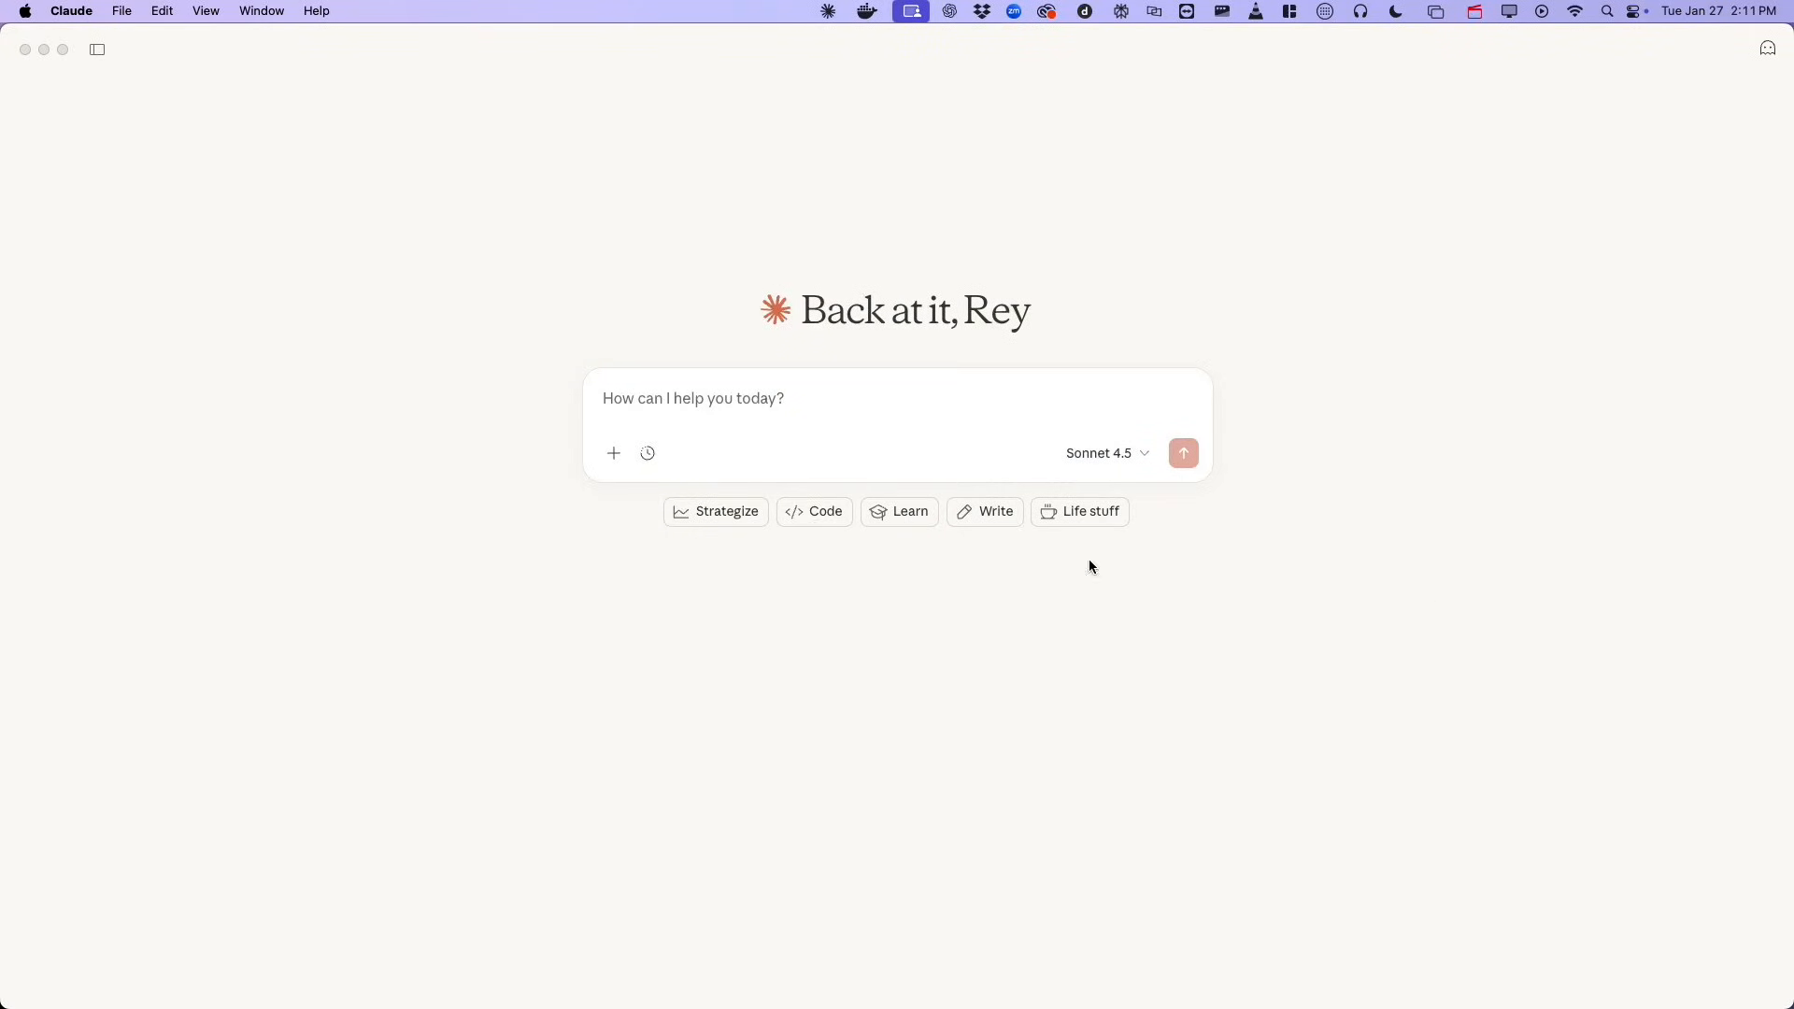
Switch to Claude Desktop and ask "What's the name of my GitHub Account?".
{"action": "left_click", "coordinate": [726, 402]}
{"action": "type", "text": "What's the name of my GitHub Account?"}
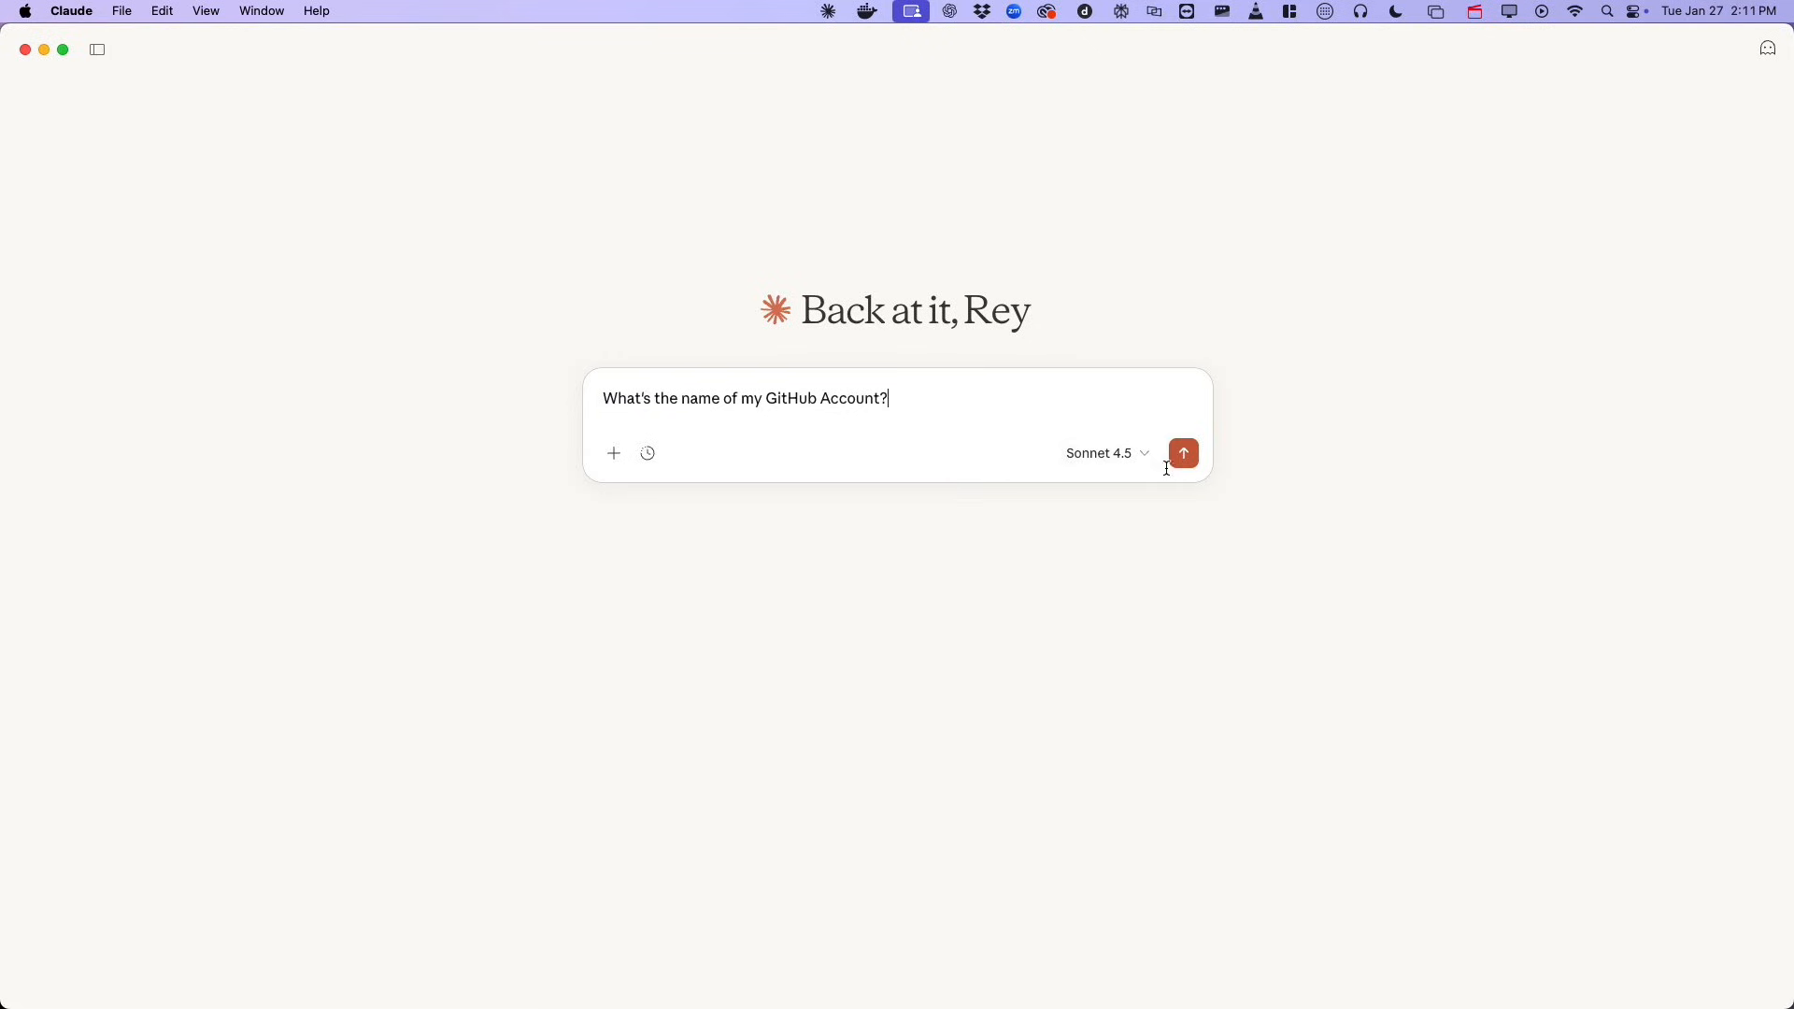
{"action": "left_click", "coordinate": [1184, 454]}
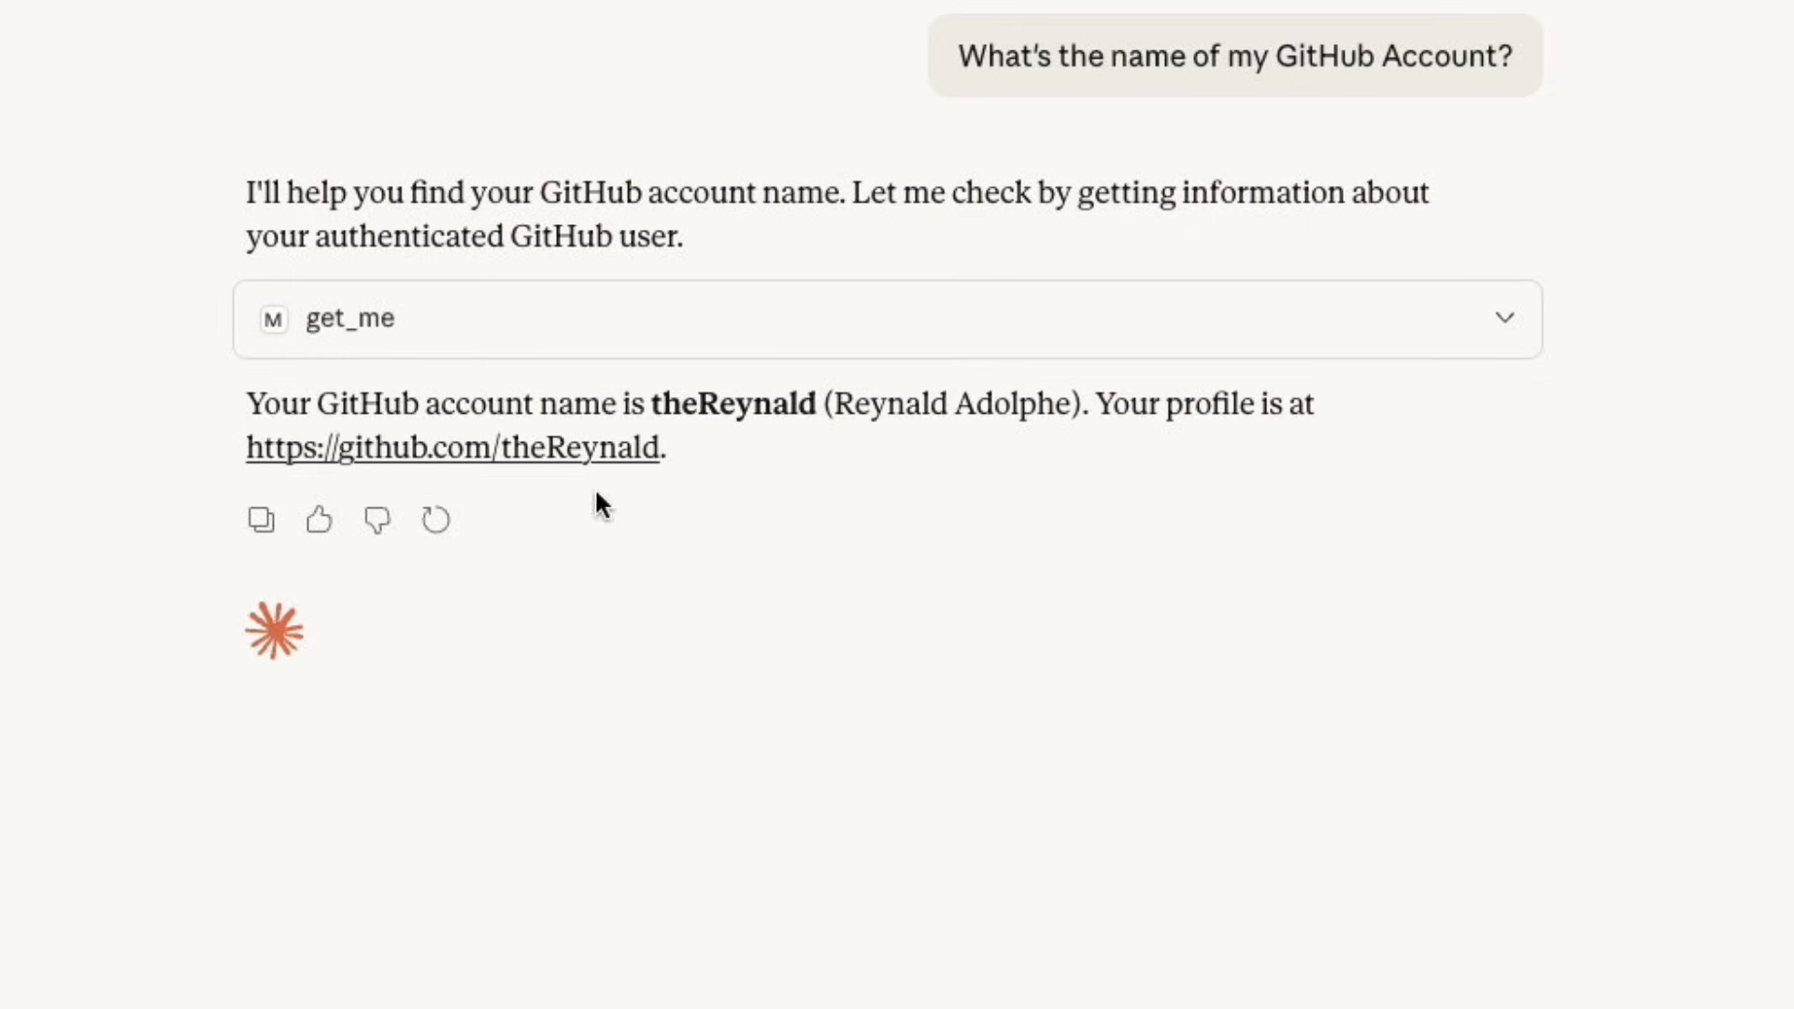
Open the GitHub profile link from Claude's answer in the browser and maximize the window to check the account.
{"action": "left_click", "coordinate": [594, 451]}
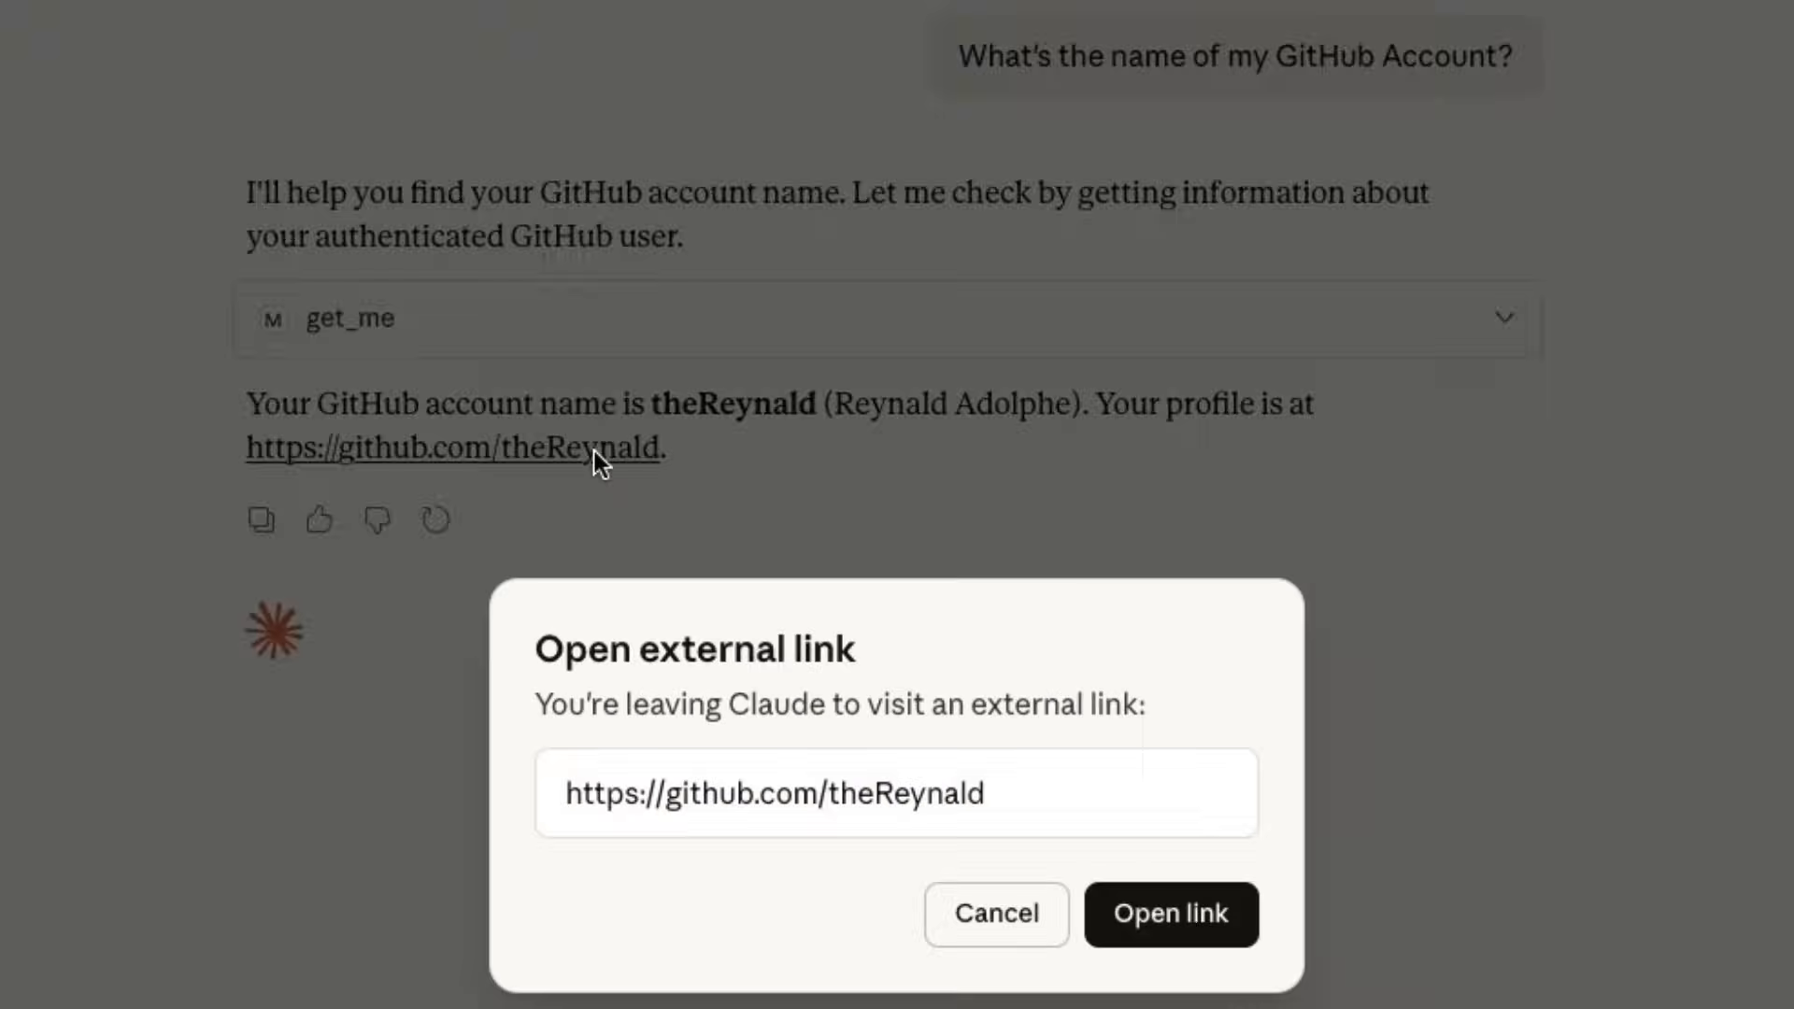
{"action": "left_click", "coordinate": [1170, 924]}
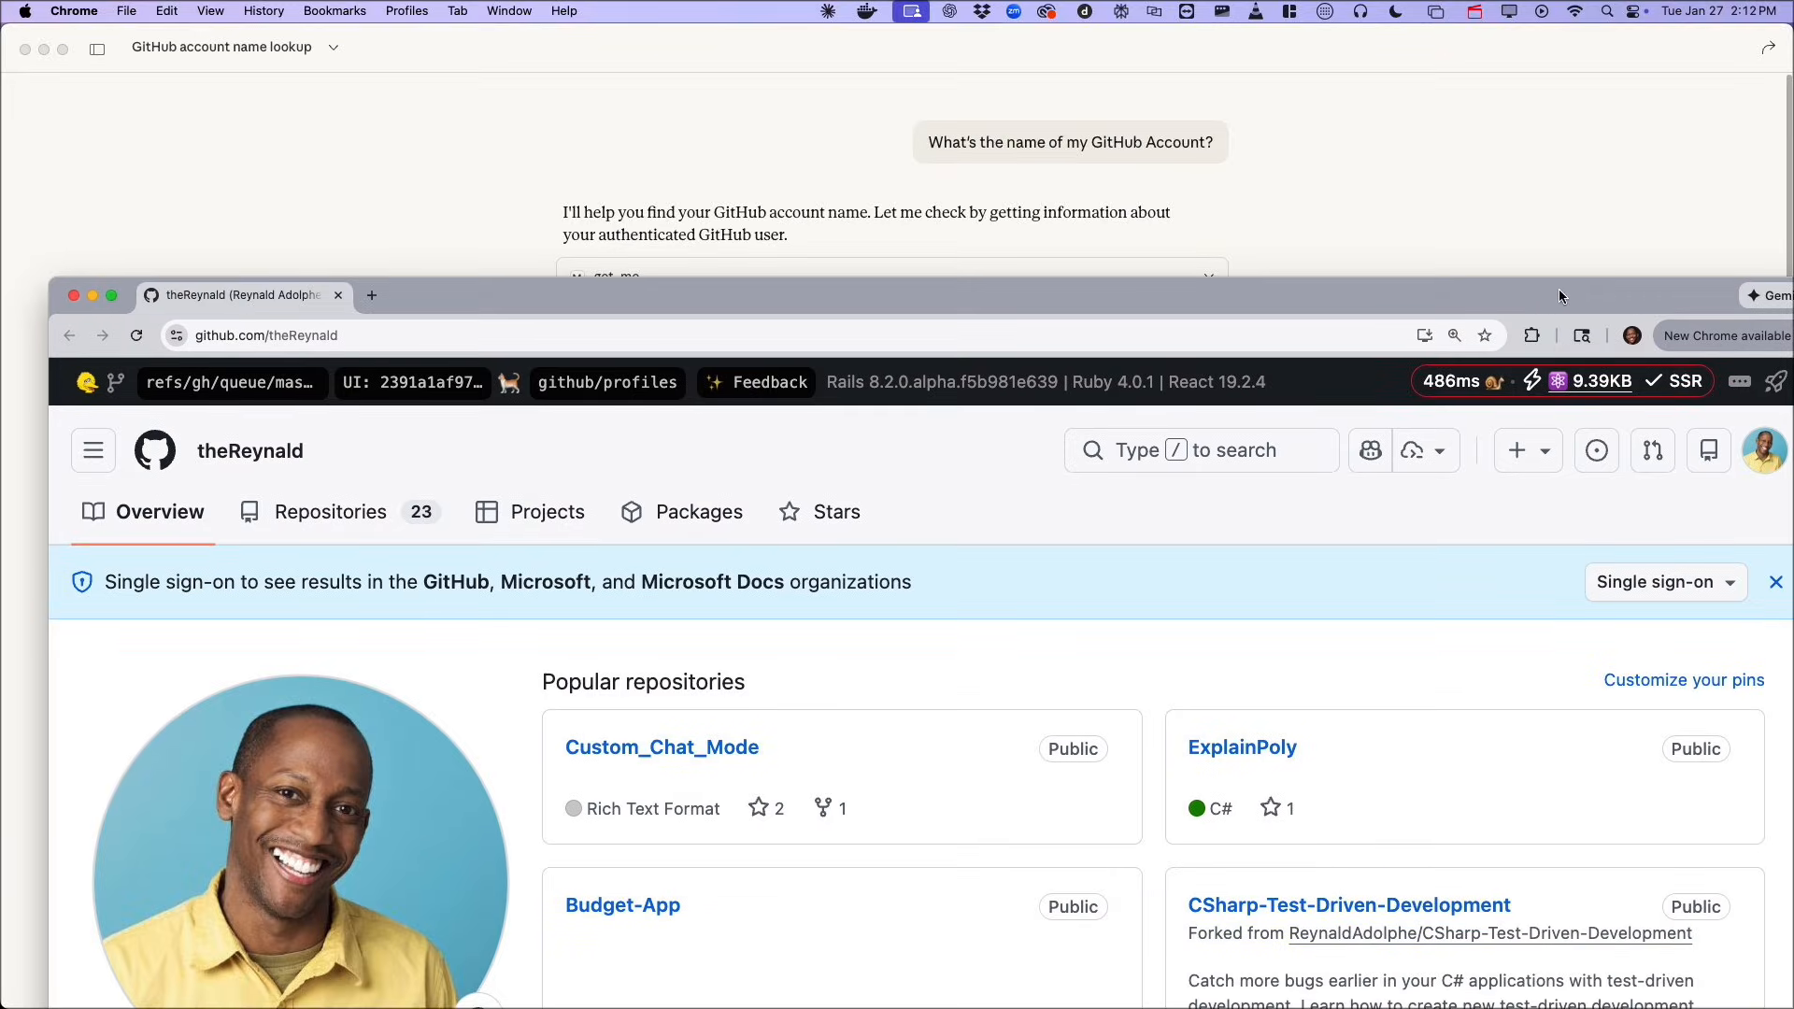
{"action": "double_click", "coordinate": [1560, 289]}
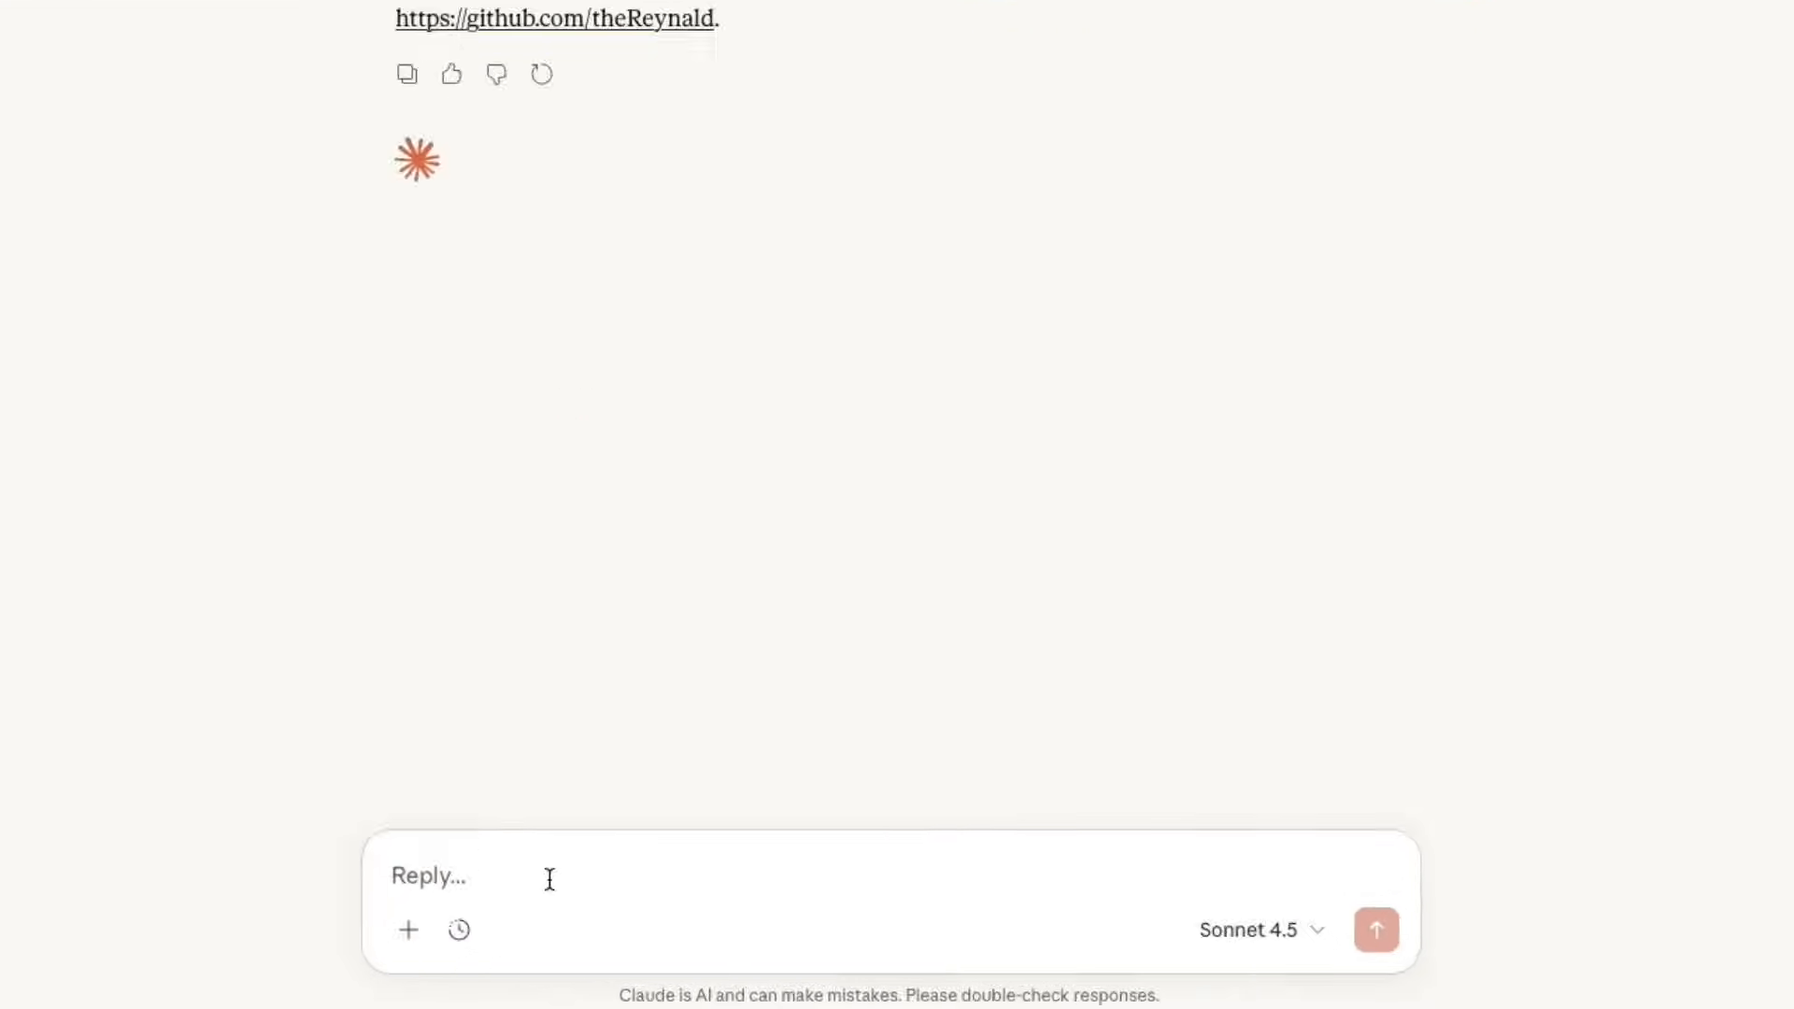
Ask Claude "Can you see my Notion Customer Feedback Database" and compare its answer with the Customer Feedback table in the browser.
{"action": "type", "text": "Can you see my Notion Customer Feedback Database"}
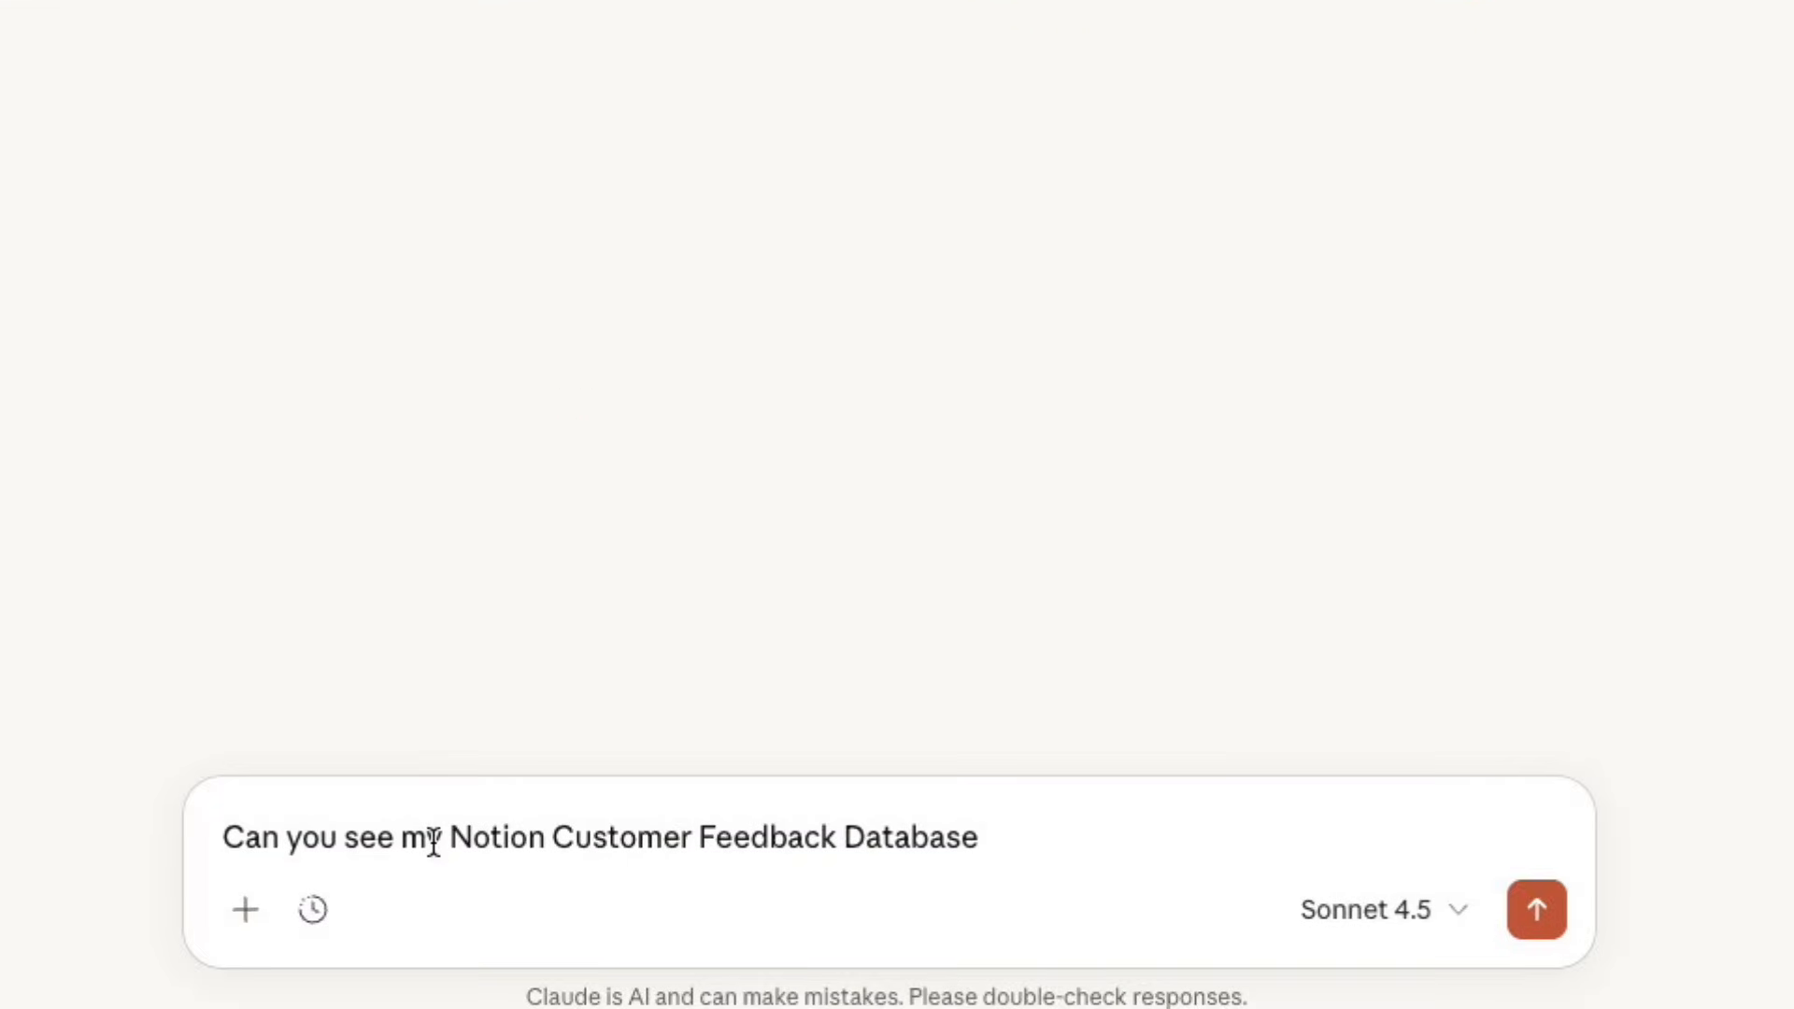
{"action": "key", "text": "Return"}
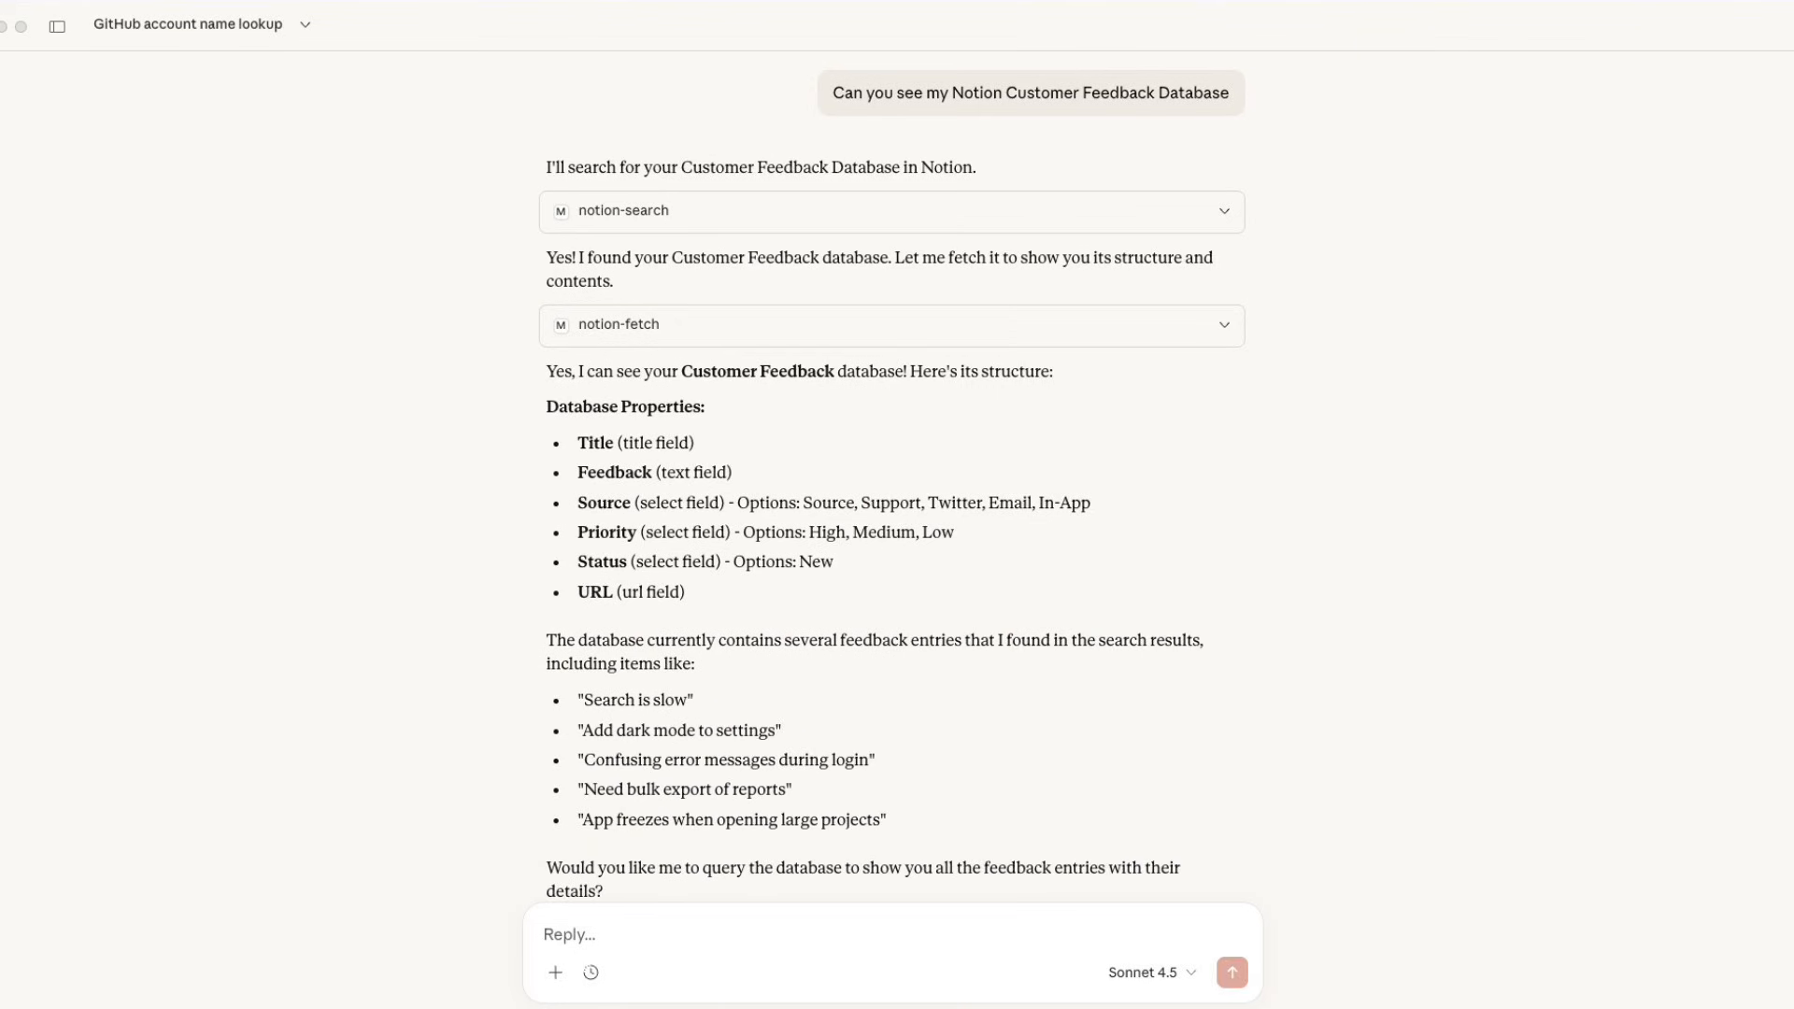
{"action": "left_click_drag", "start_coordinate": [1793, 299], "coordinate": [1506, 161]}
{"action": "double_click", "coordinate": [1507, 161]}
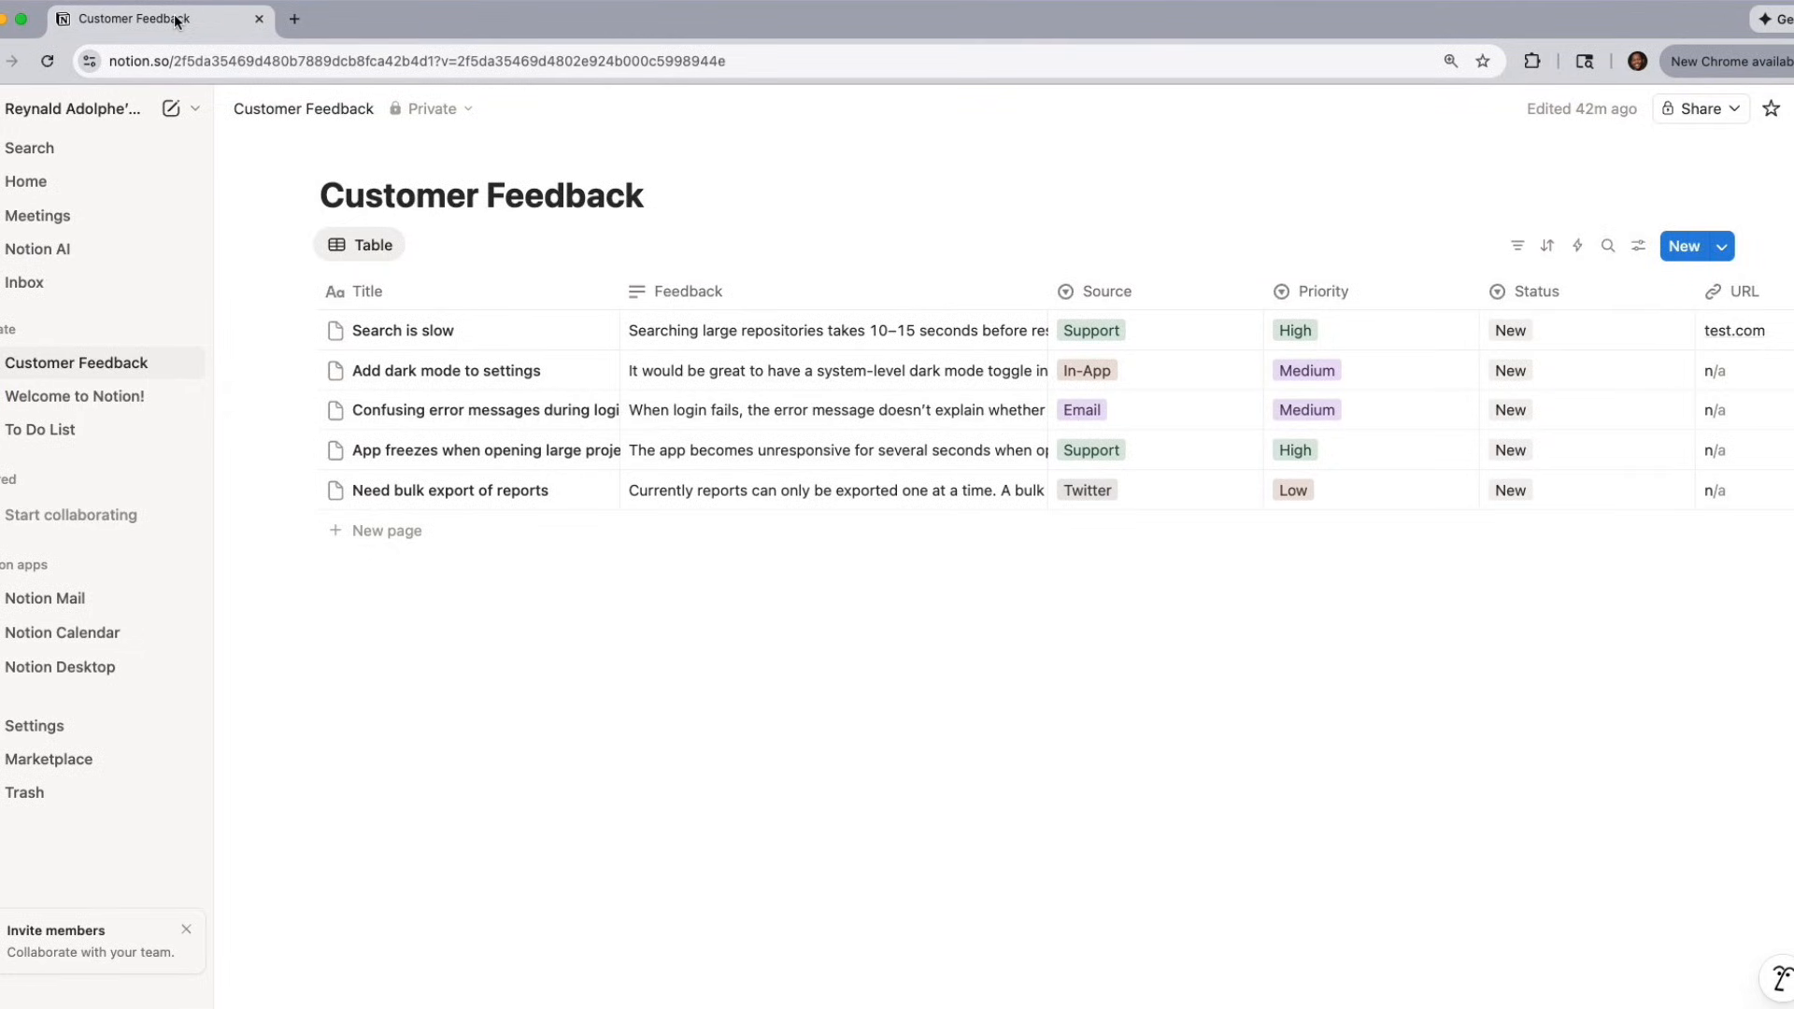
{"action": "left_click_drag", "start_coordinate": [174, 16], "coordinate": [1791, 299]}
Ask Claude to summarize the main themes from the Customer Feedback Database and identify which items should become GitHub issues, and read the analysis.
{"action": "left_click", "coordinate": [693, 929]}
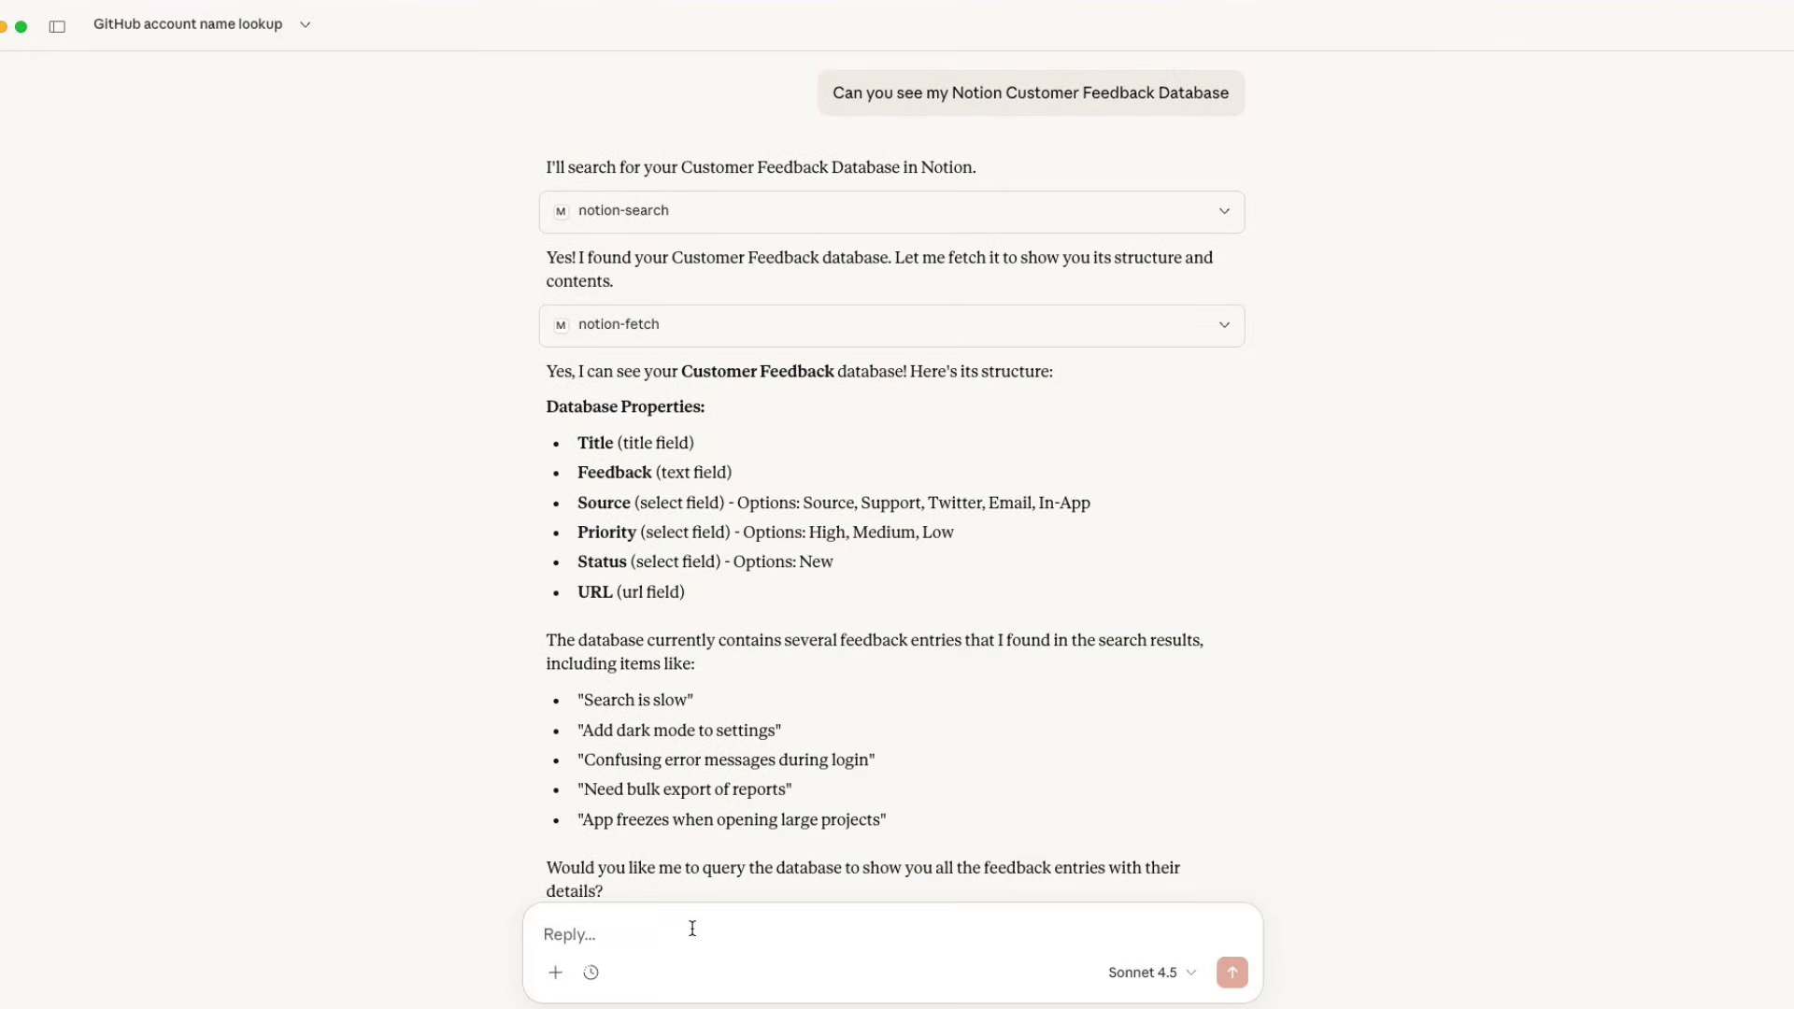
{"action": "type", "text": "From my Customer Feedback Database, summarize the main themes and identify which items should become GitHub issues"}
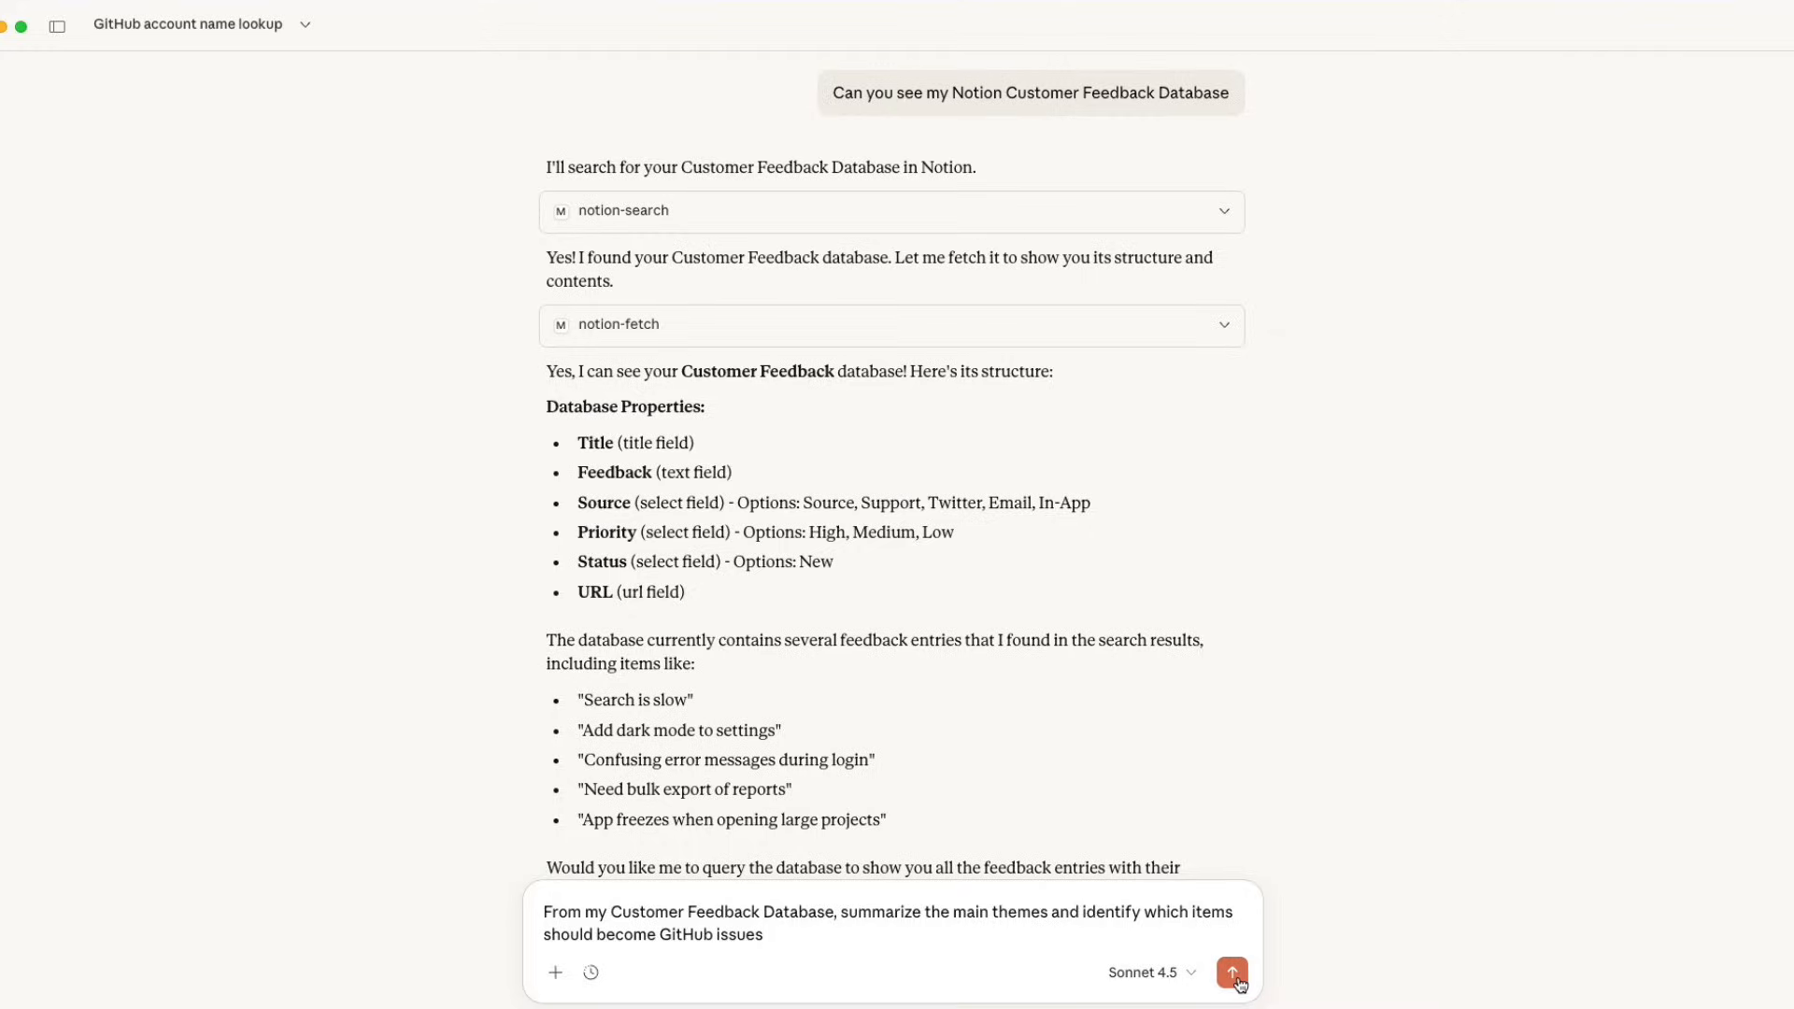
{"action": "left_click", "coordinate": [1234, 975]}
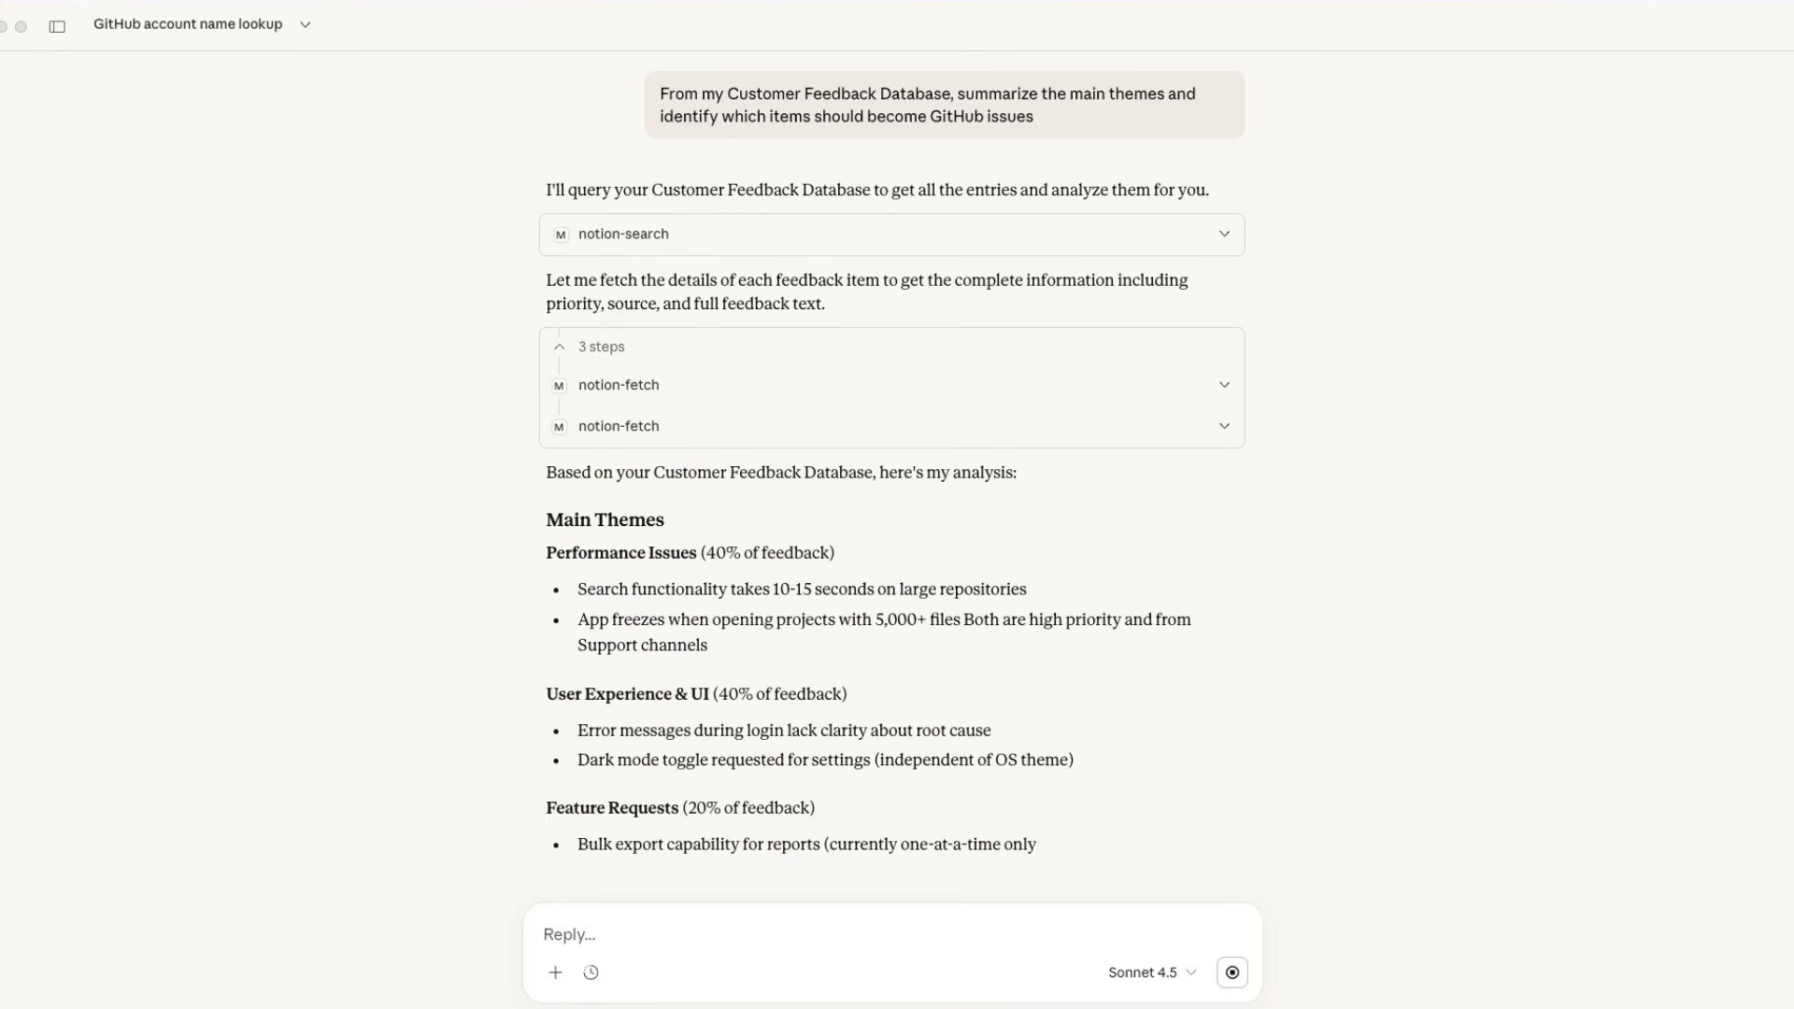
{"action": "scroll", "coordinate": [1267, 584], "scroll_direction": "down", "scroll_amount": 2}
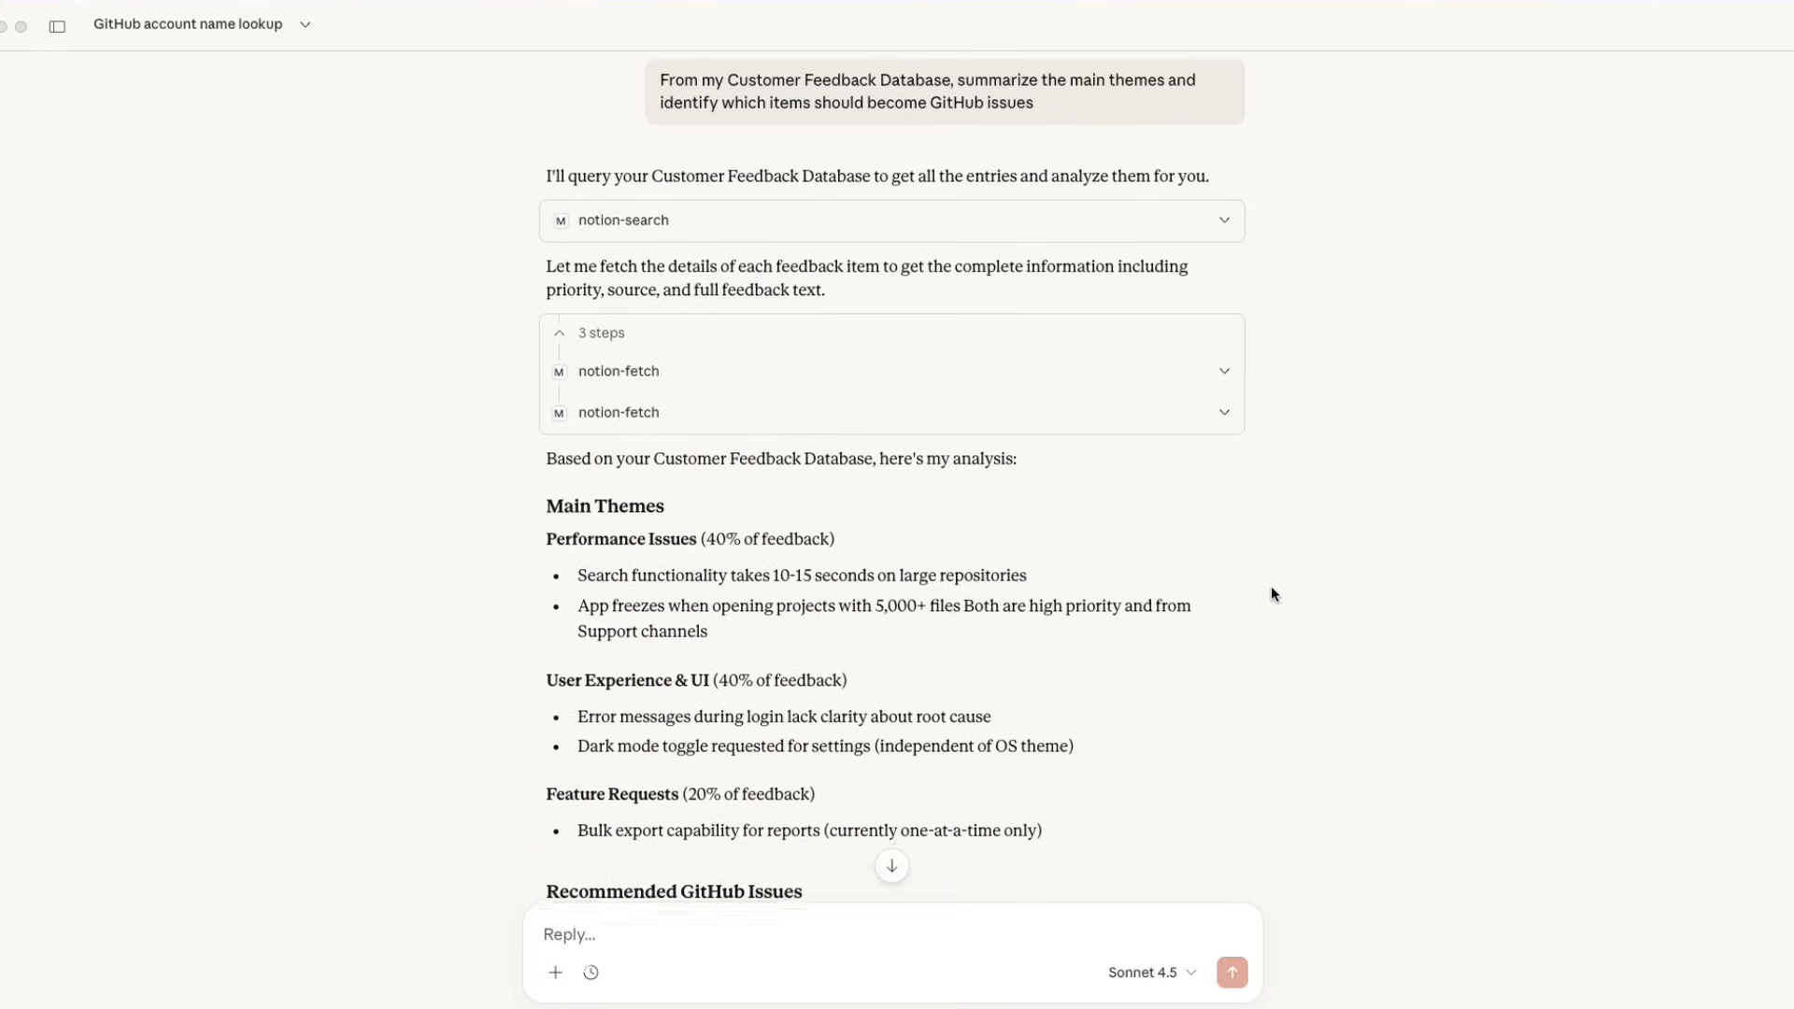
{"action": "scroll", "coordinate": [1262, 591], "scroll_direction": "down", "scroll_amount": 3}
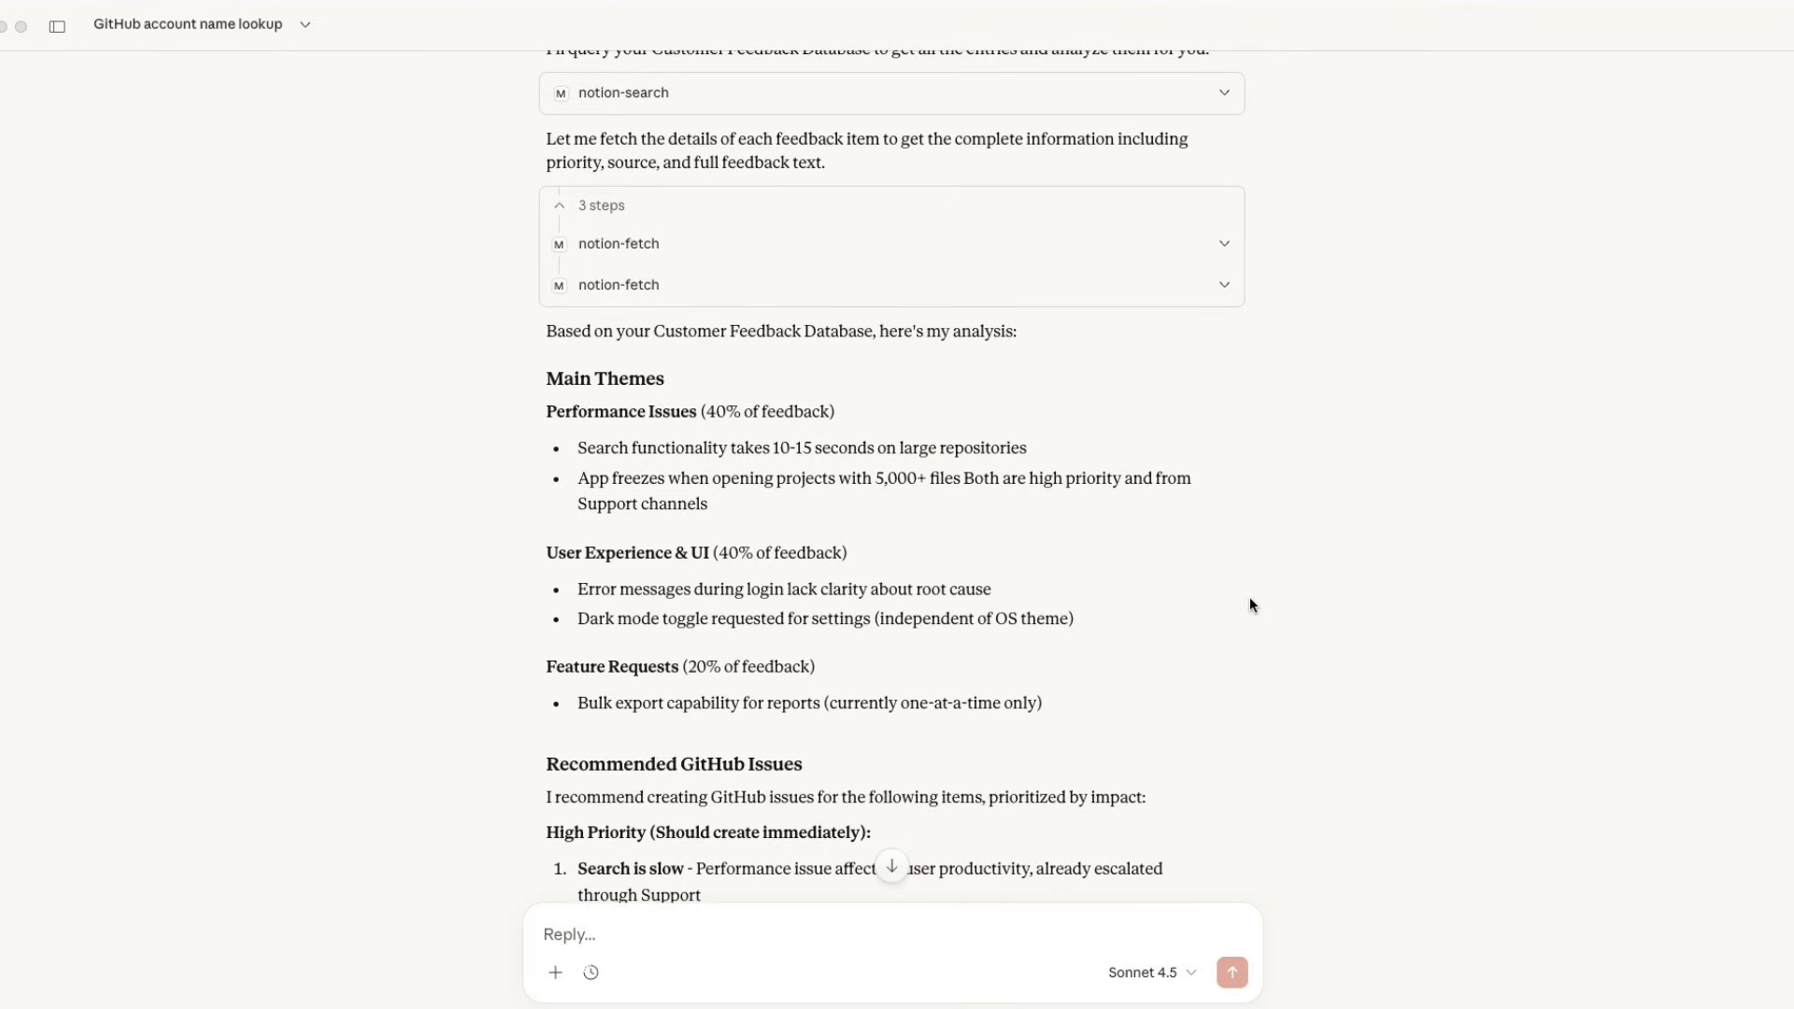
Ask Claude "Create a repo called Notion-Customer-Feedback in GitHub".
{"action": "scroll", "coordinate": [1245, 598], "scroll_direction": "down", "scroll_amount": 5}
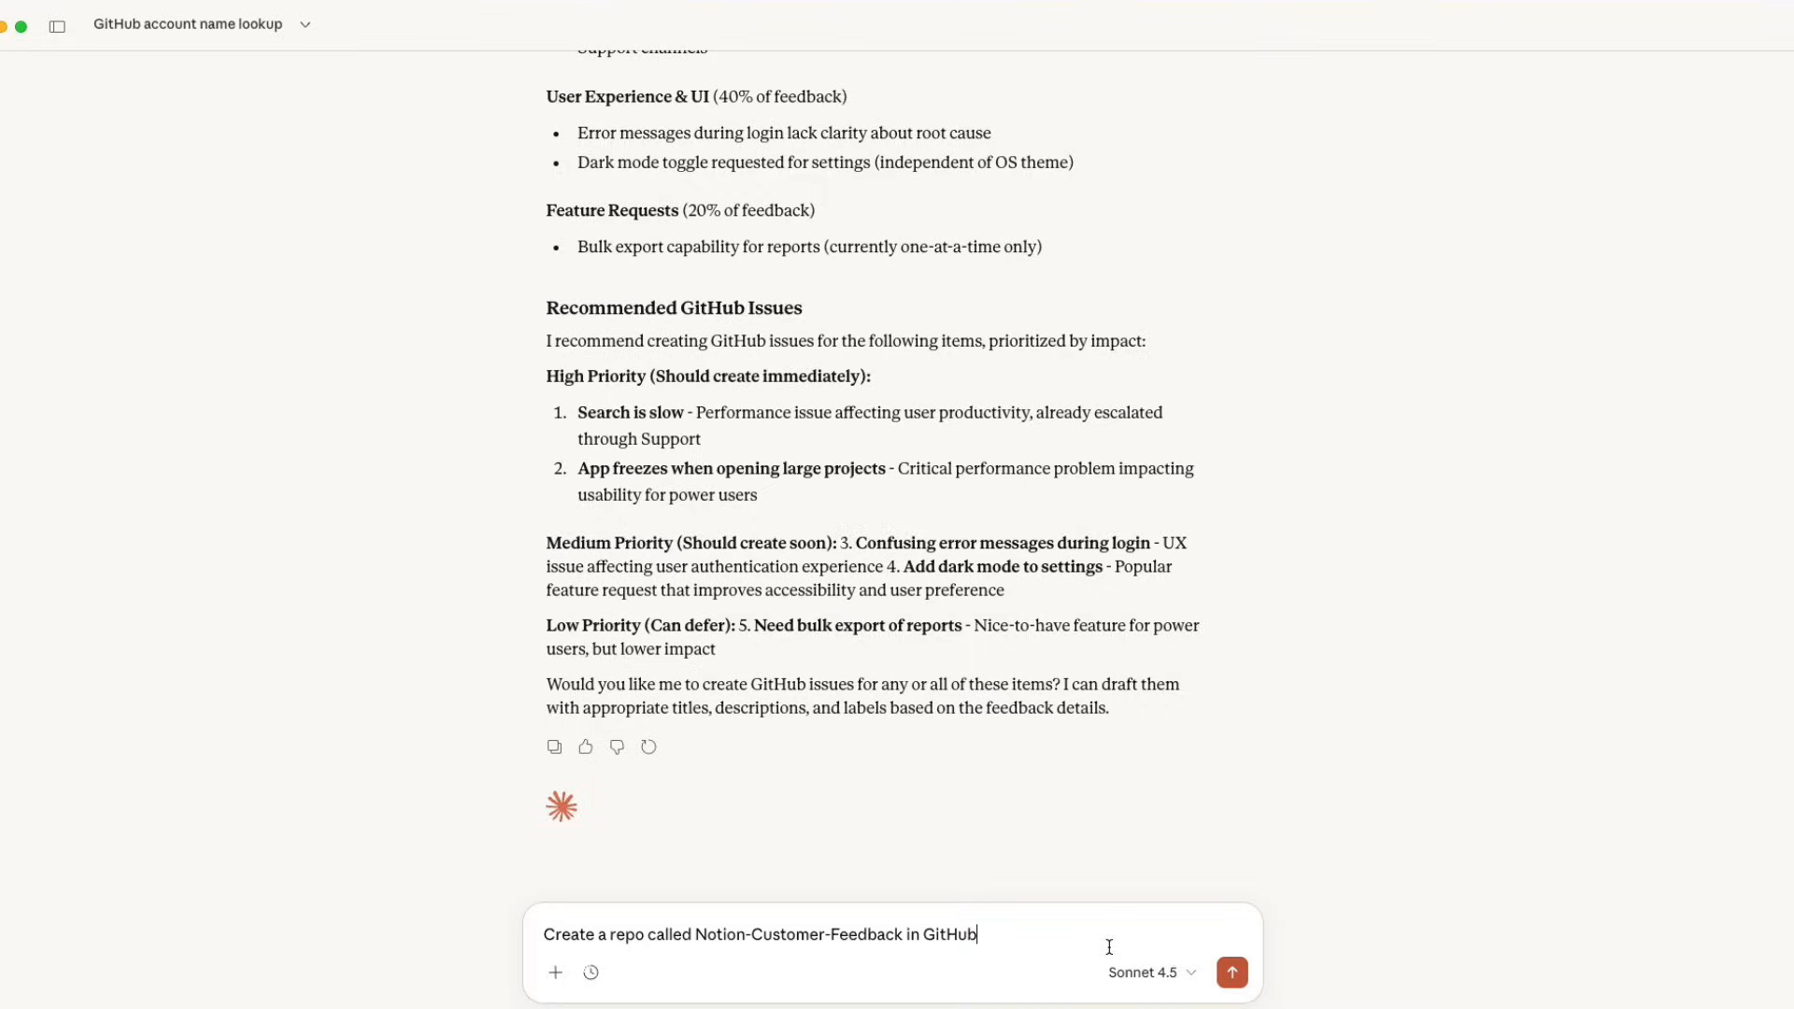
{"action": "key", "text": "Return"}
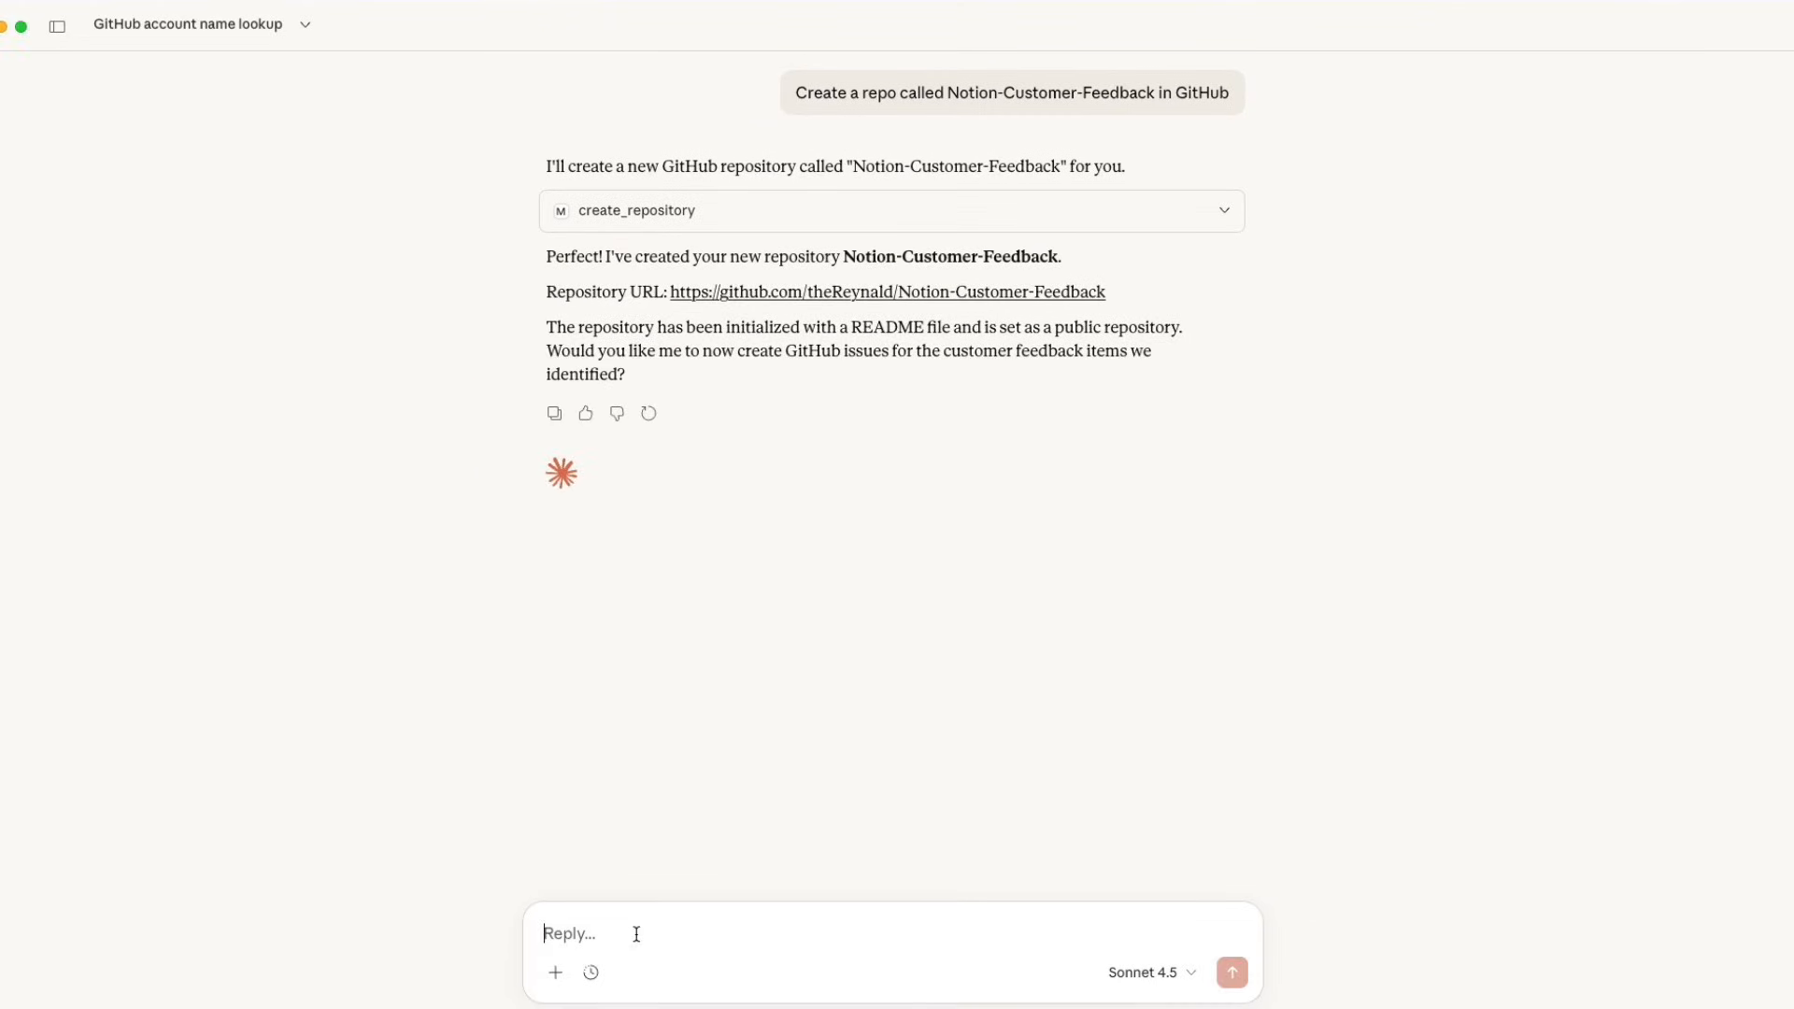
Ask Claude "Create the issues in my Notion-Customer-Feedback repo" and inspect the request details of the first listed issue_write call.
{"action": "type", "text": "Create the issues in my Notion-Customer-Feedback repo"}
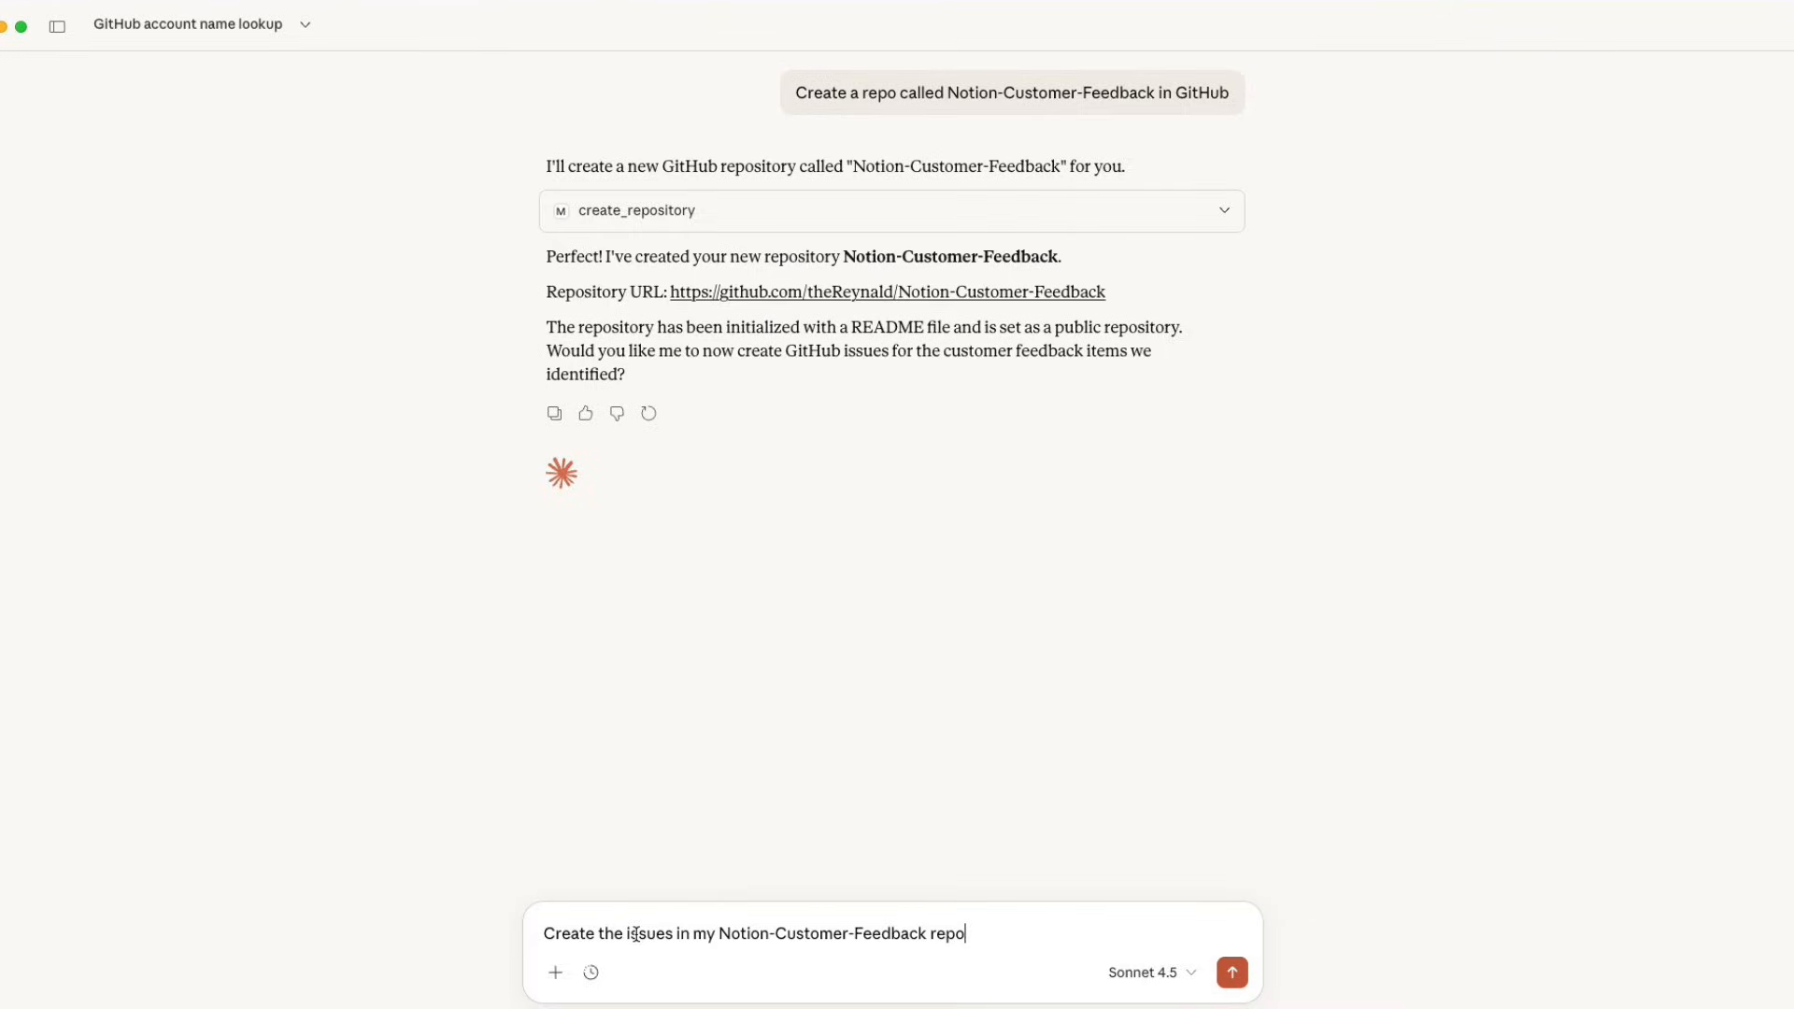
{"action": "key", "text": "Return"}
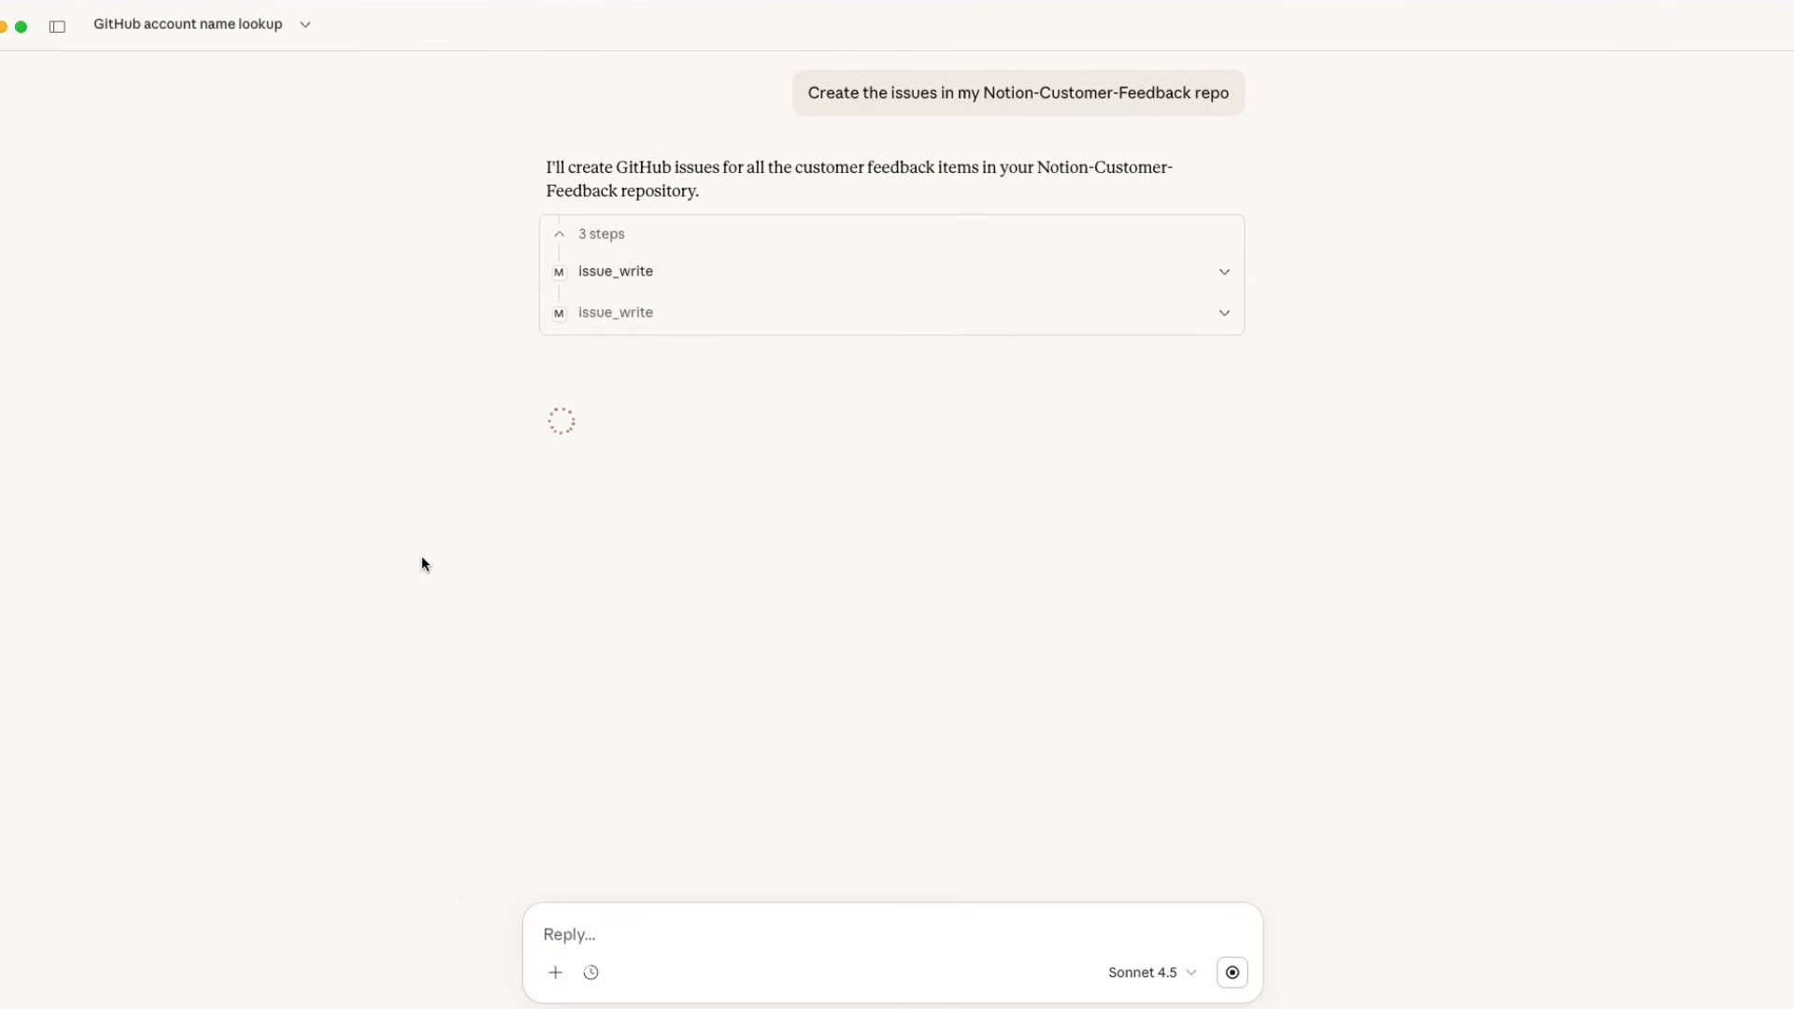
{"action": "left_click", "coordinate": [1225, 278]}
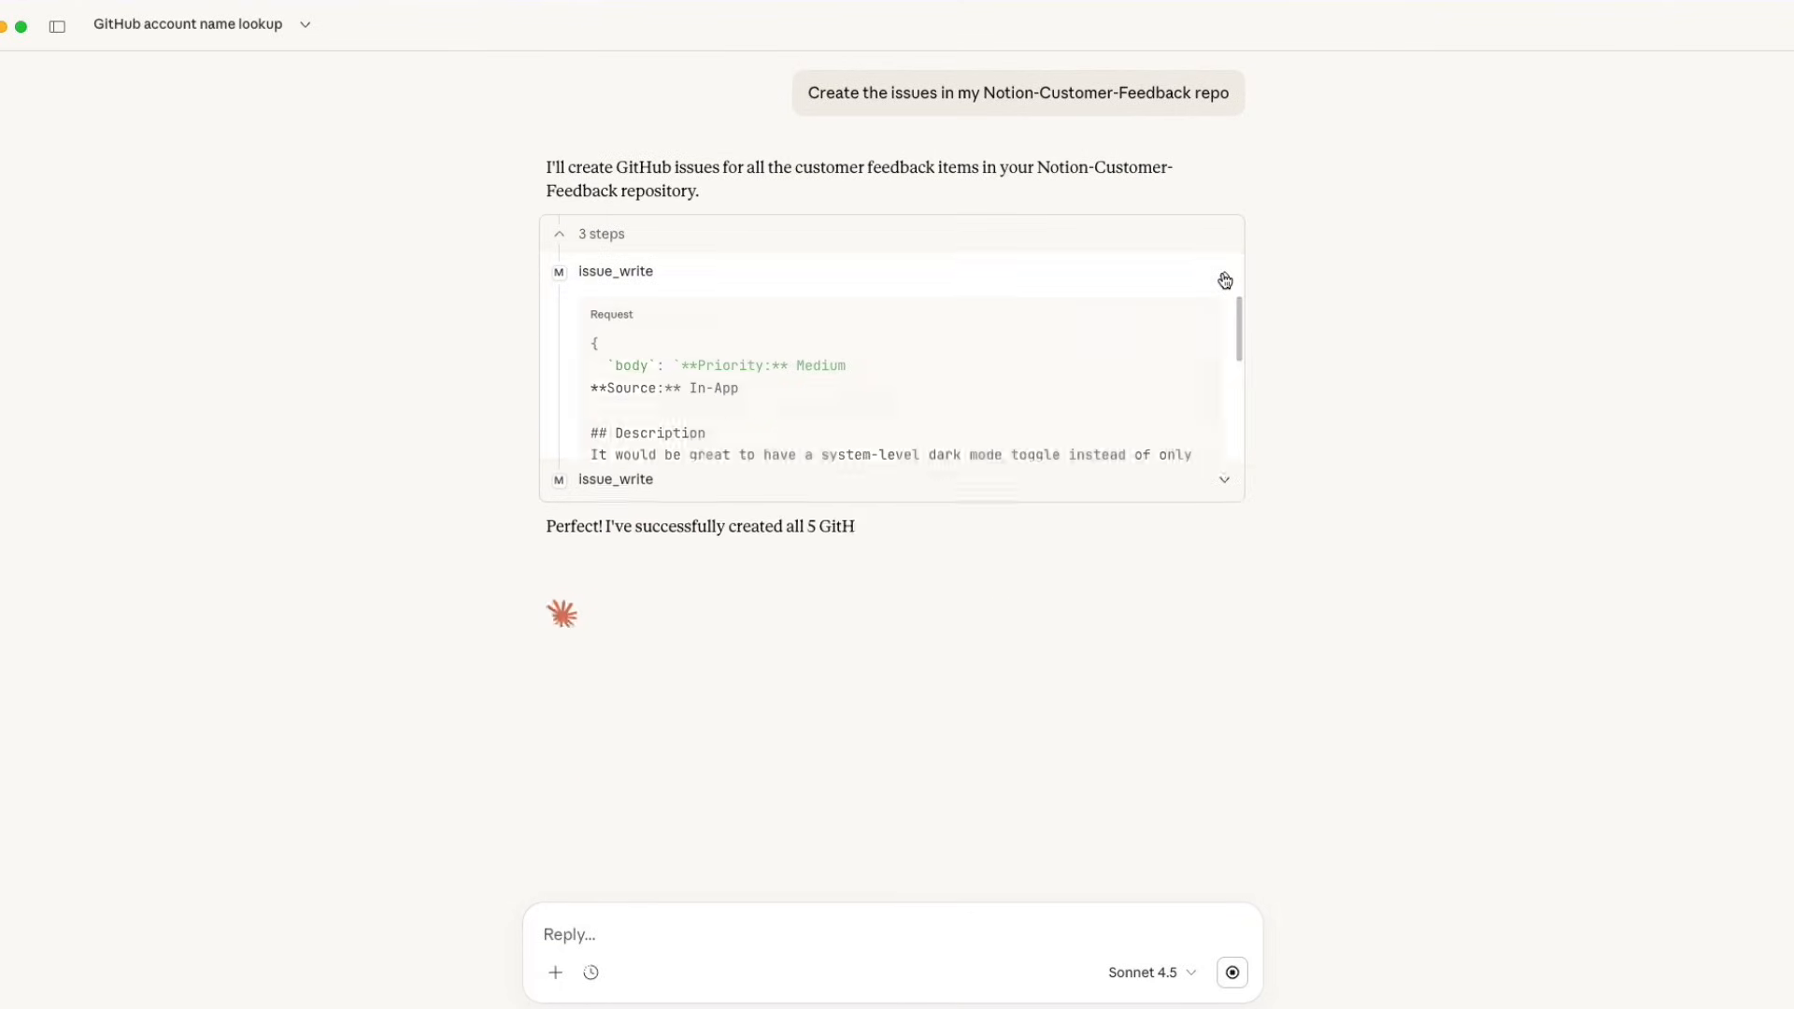
{"action": "left_click", "coordinate": [1224, 279]}
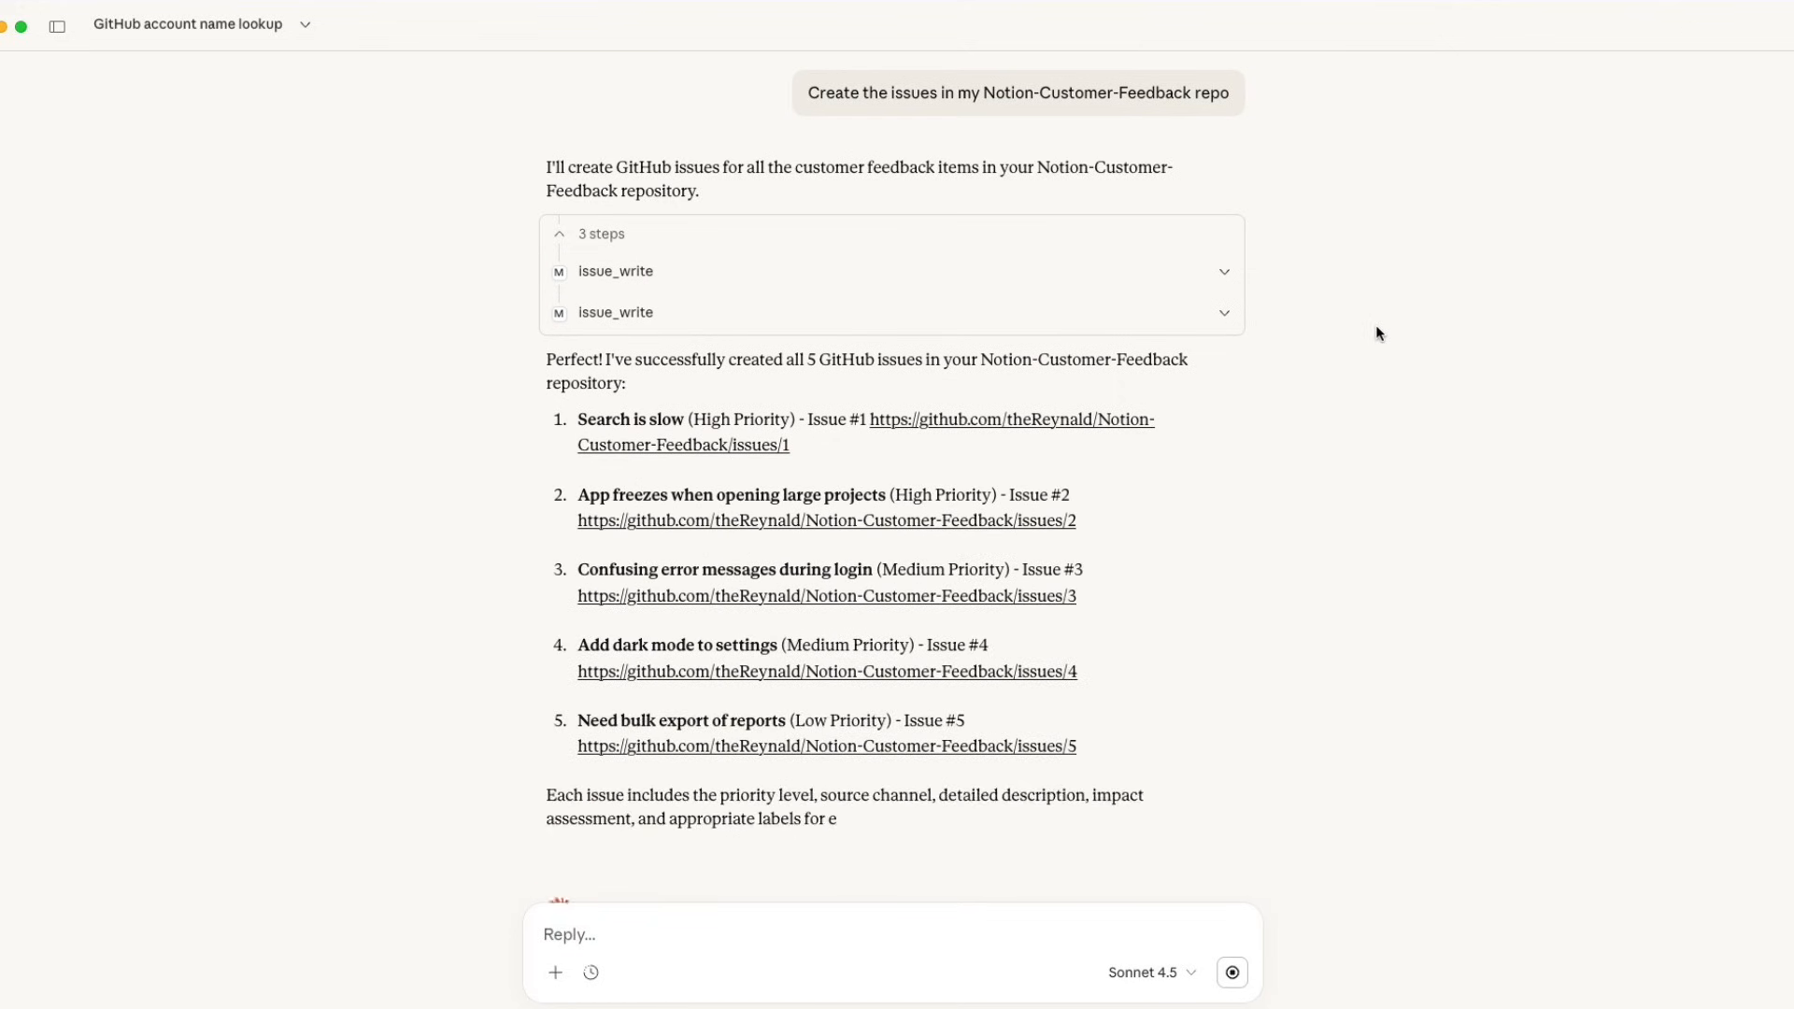
Switch to GitHub in the browser, open the Notion-Customer-Feedback repository's issues, and examine the "Need bulk export of reports" issue.
{"action": "left_click_drag", "start_coordinate": [1490, 0], "coordinate": [1297, 17]}
{"action": "left_click", "coordinate": [253, 246]}
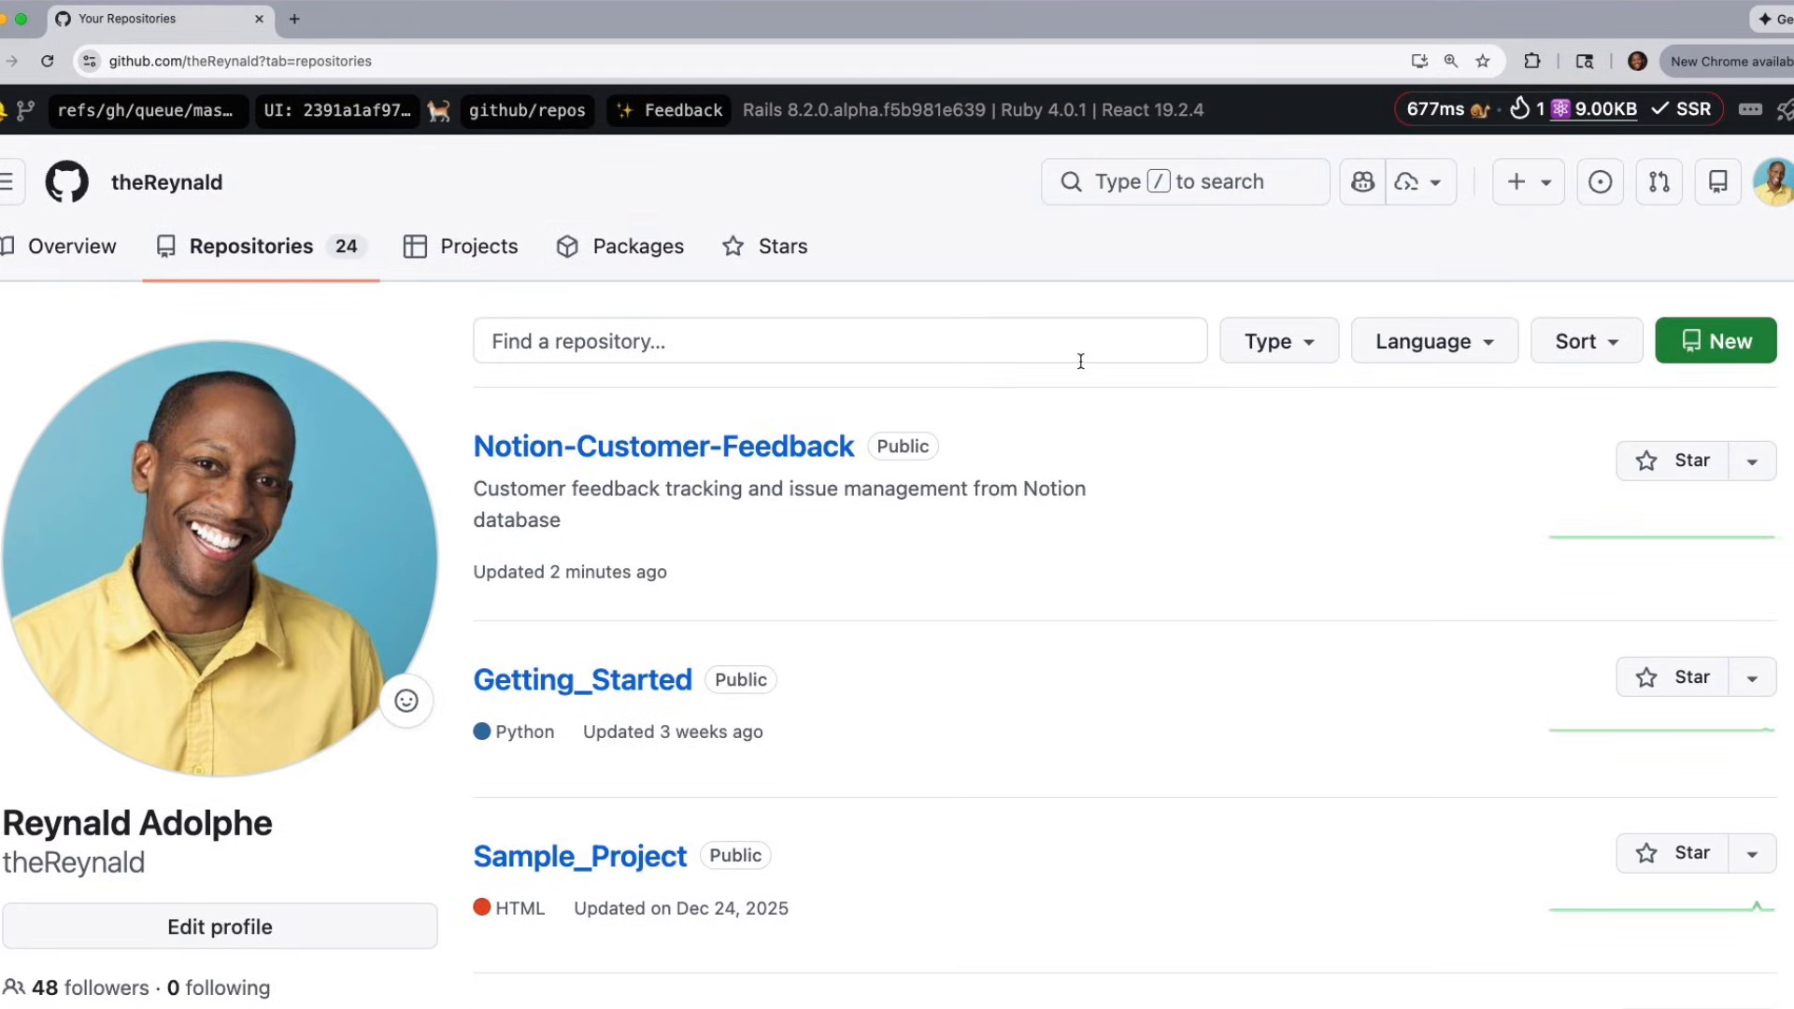
{"action": "left_click", "coordinate": [785, 453]}
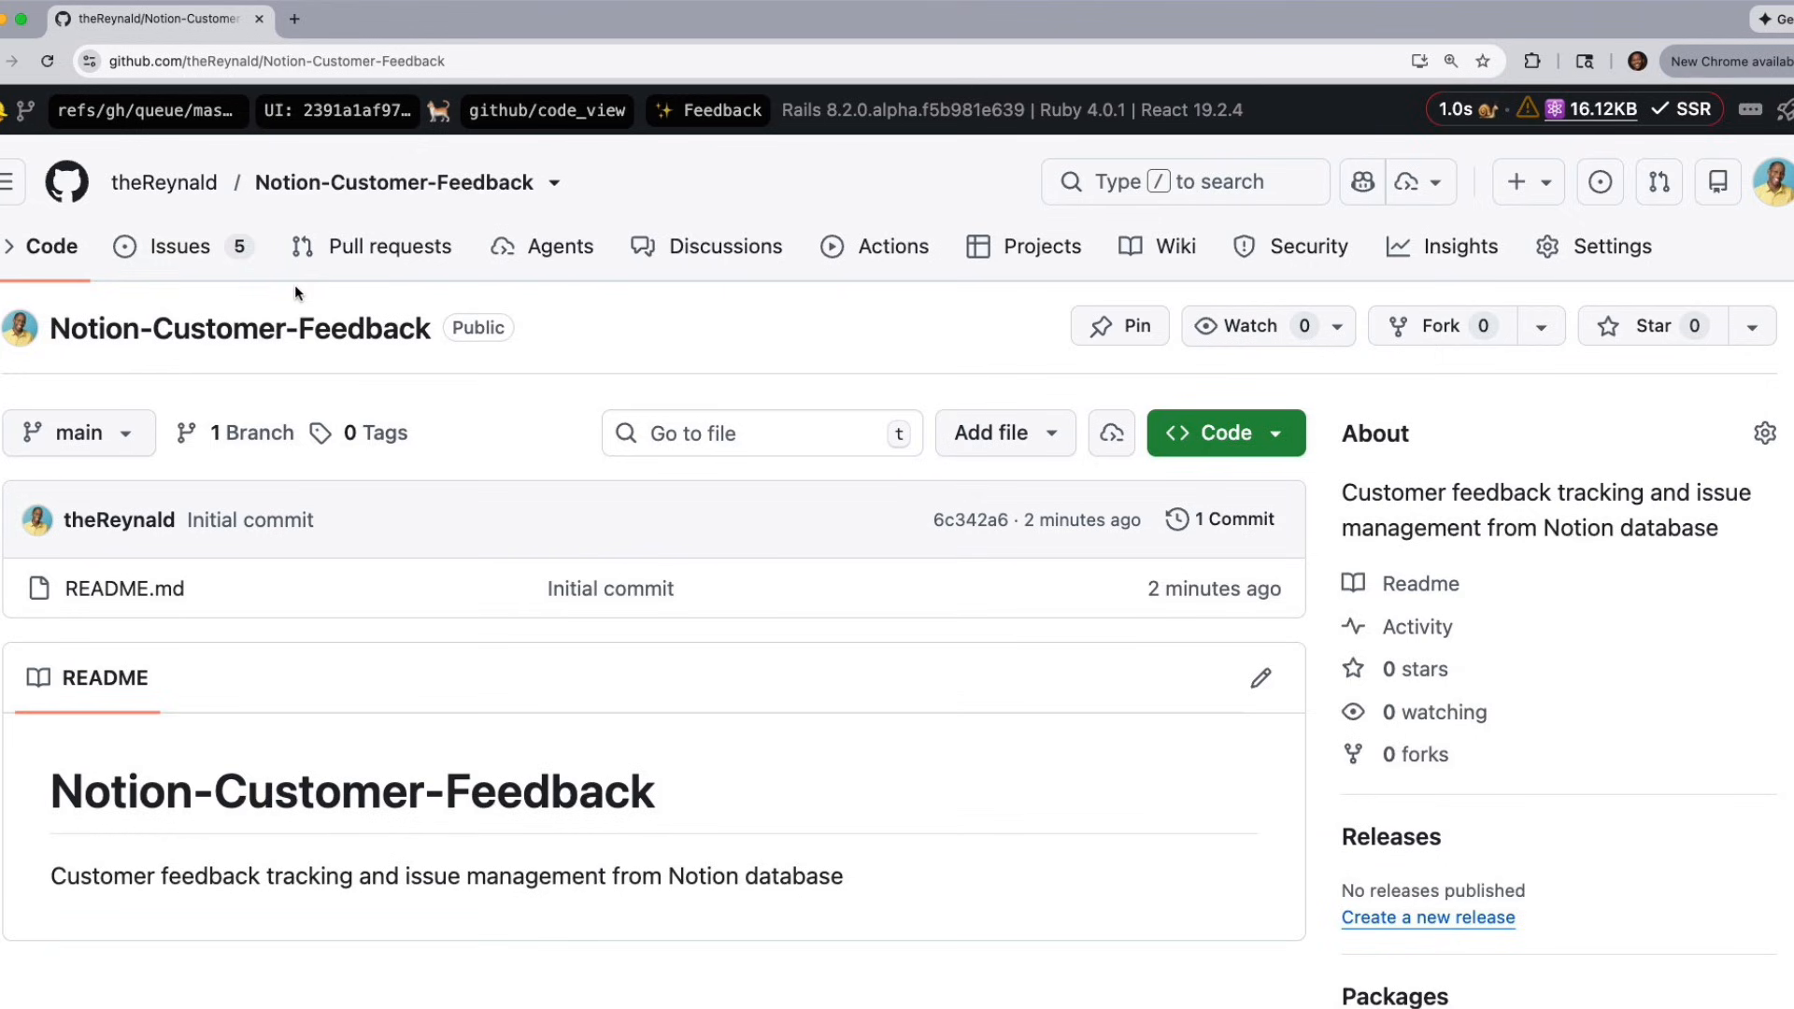
{"action": "left_click", "coordinate": [192, 256]}
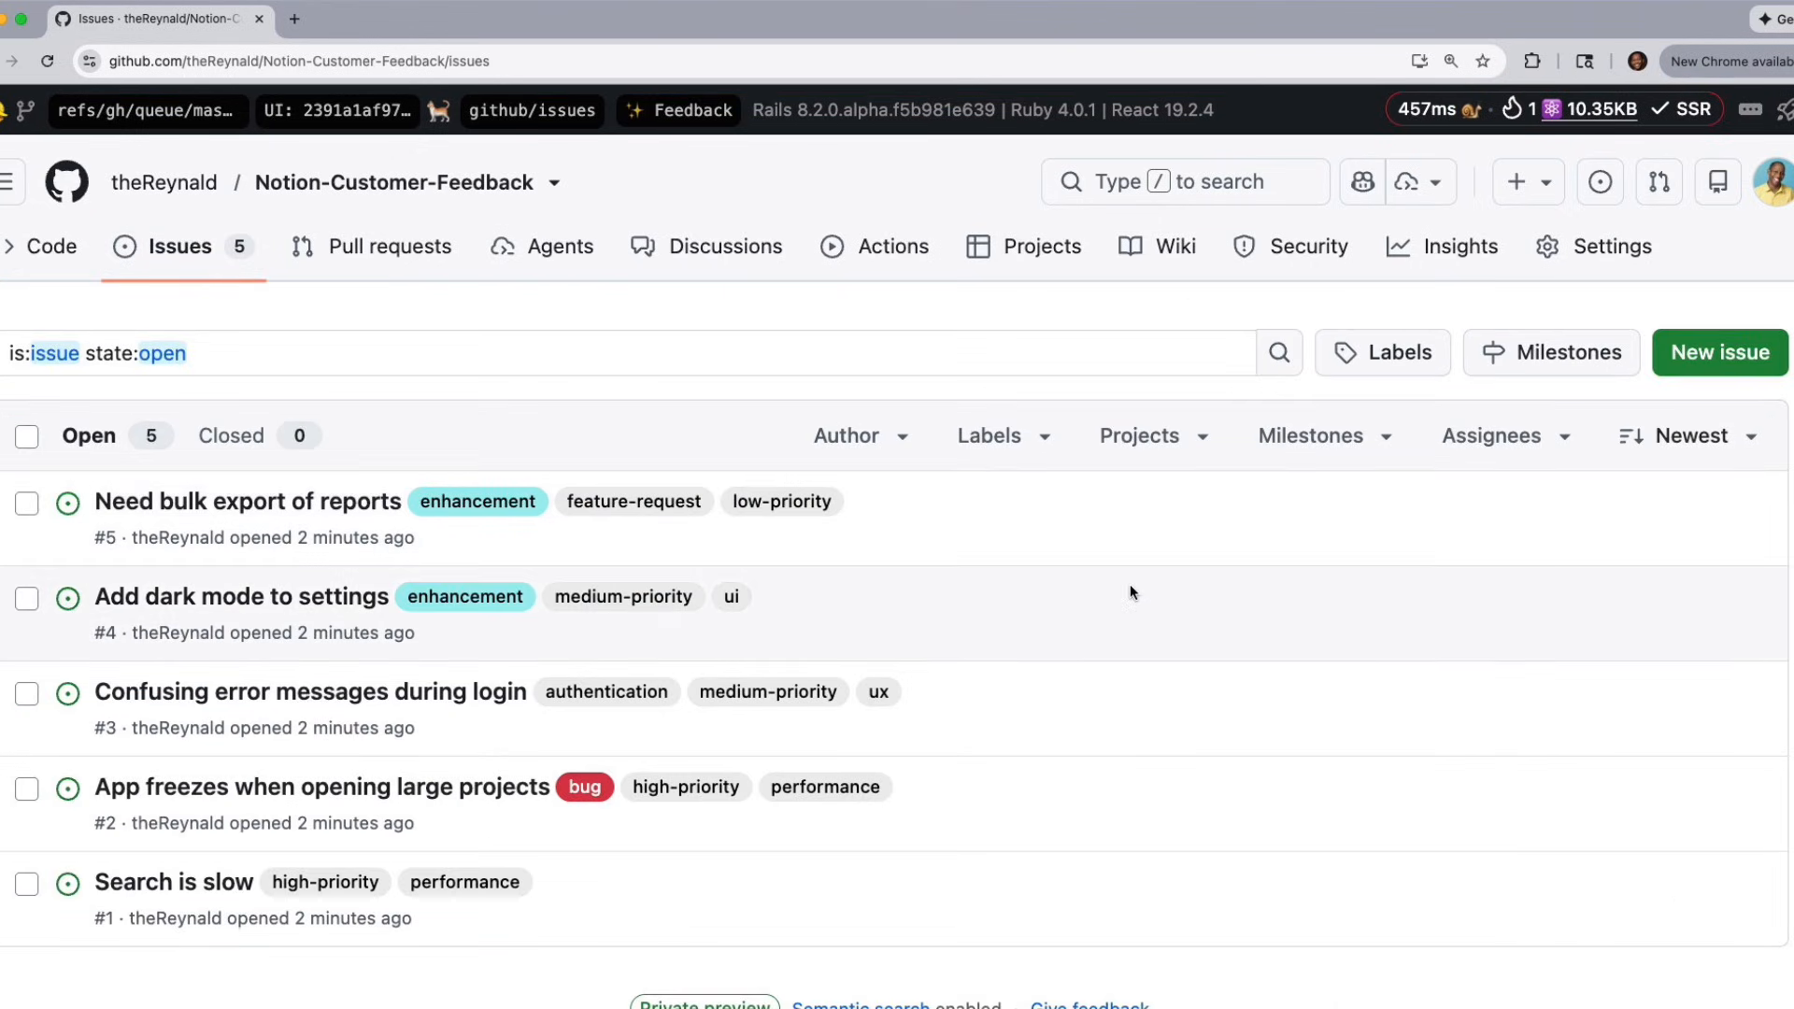
{"action": "left_click", "coordinate": [372, 493]}
{"action": "scroll", "coordinate": [705, 530], "scroll_direction": "down", "scroll_amount": 5}
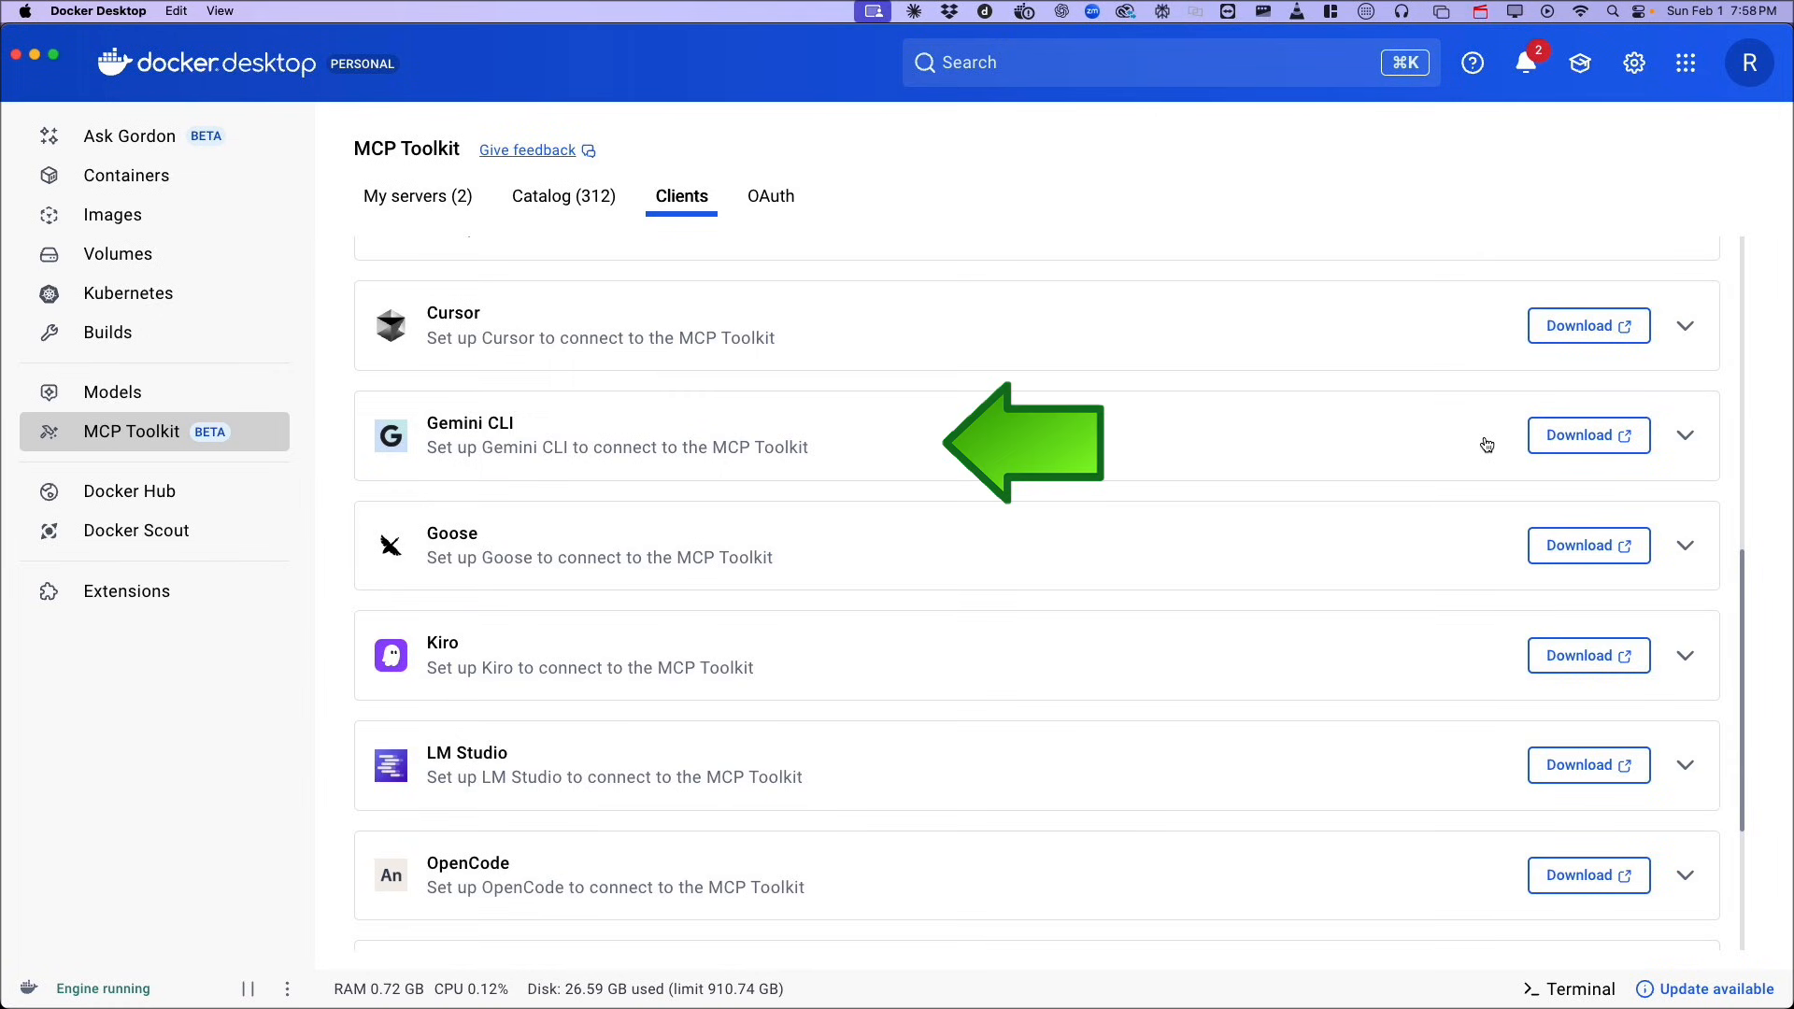
Look through the other client applications that can connect to the MCP Toolkit in Docker Desktop.
{"action": "scroll", "coordinate": [1483, 445], "scroll_direction": "down", "scroll_amount": 5}
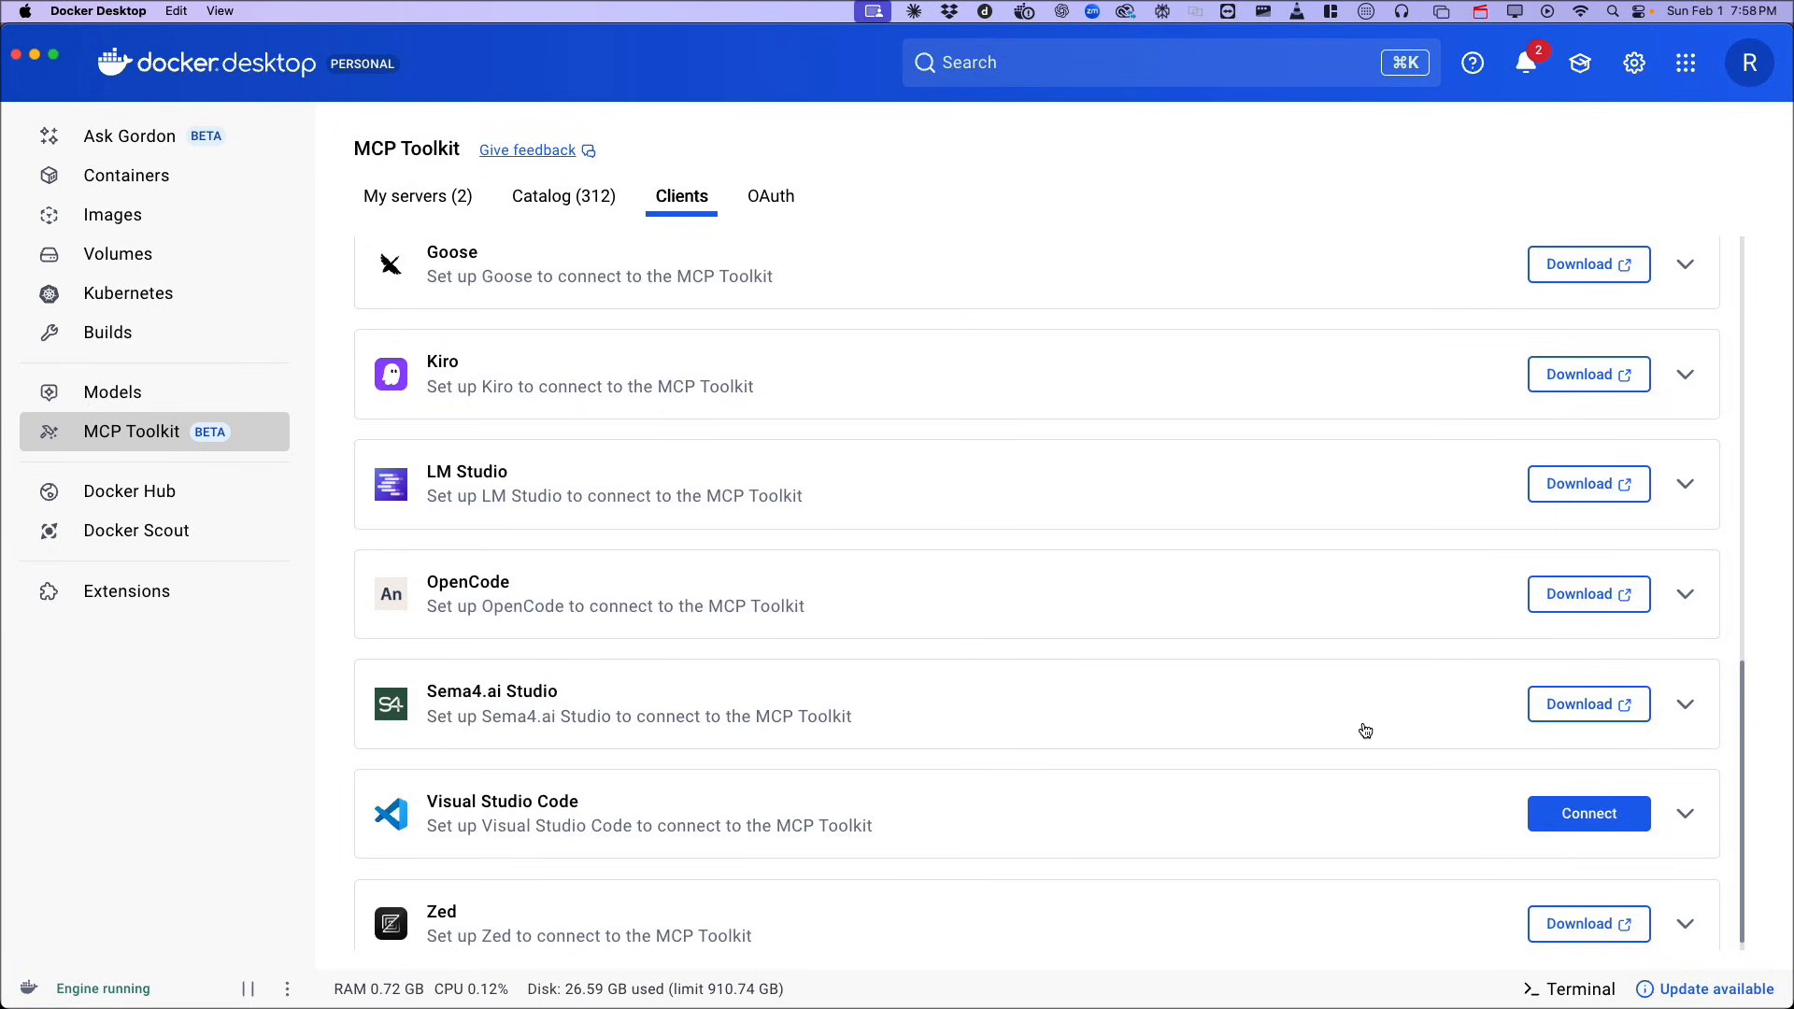
{"action": "scroll", "coordinate": [1354, 712], "scroll_direction": "up", "scroll_amount": 2}
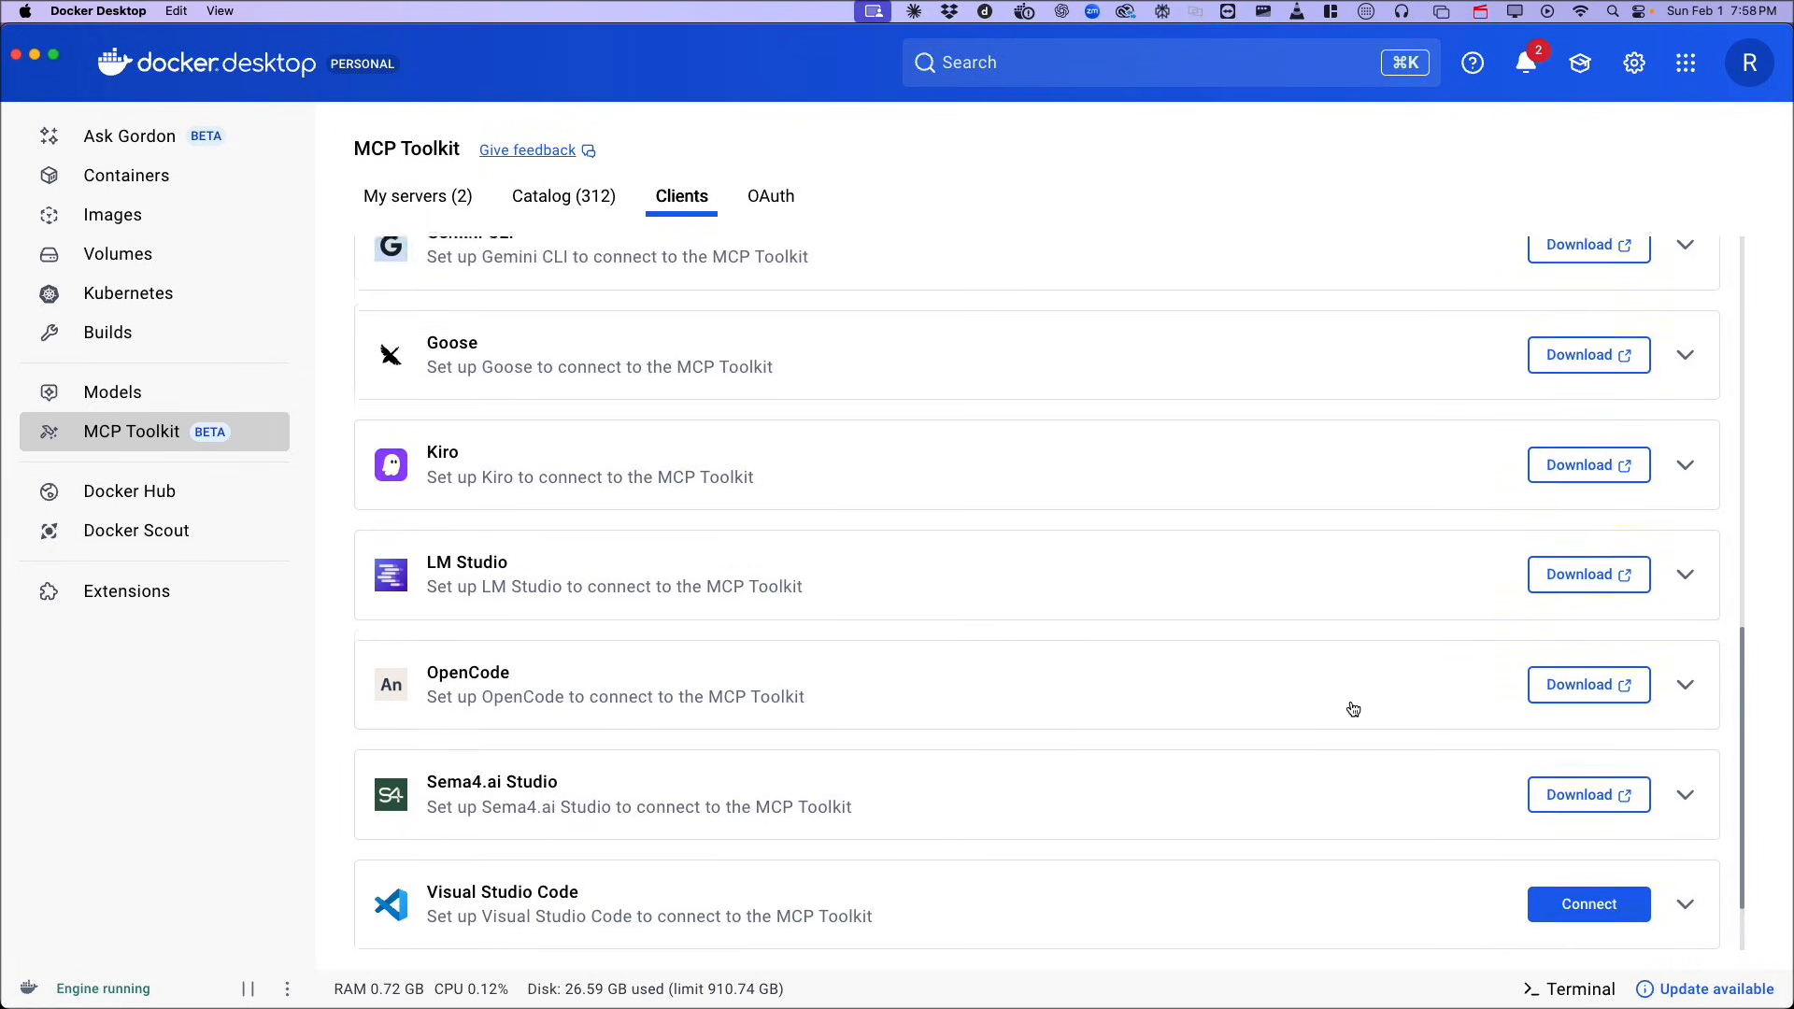